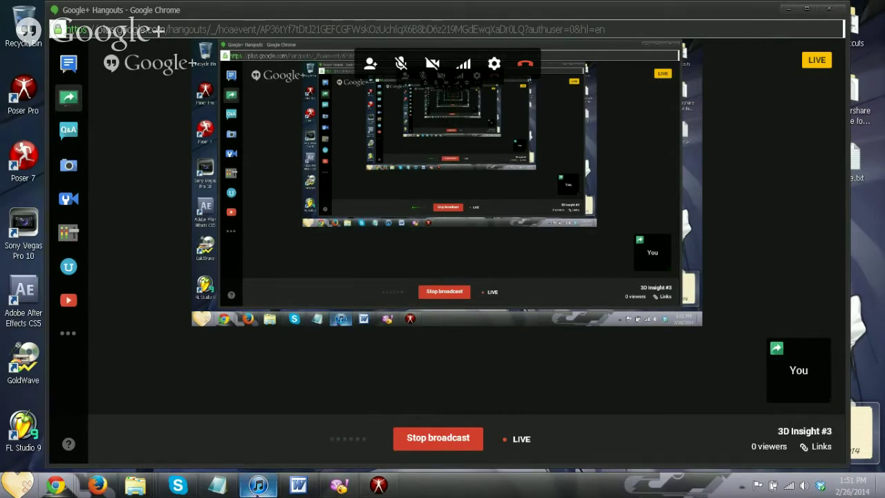
Switch to Poser Pro and open the Group Editor for the Reach Spartan figure with the Grouping Tool.
mouse_move(259, 485)
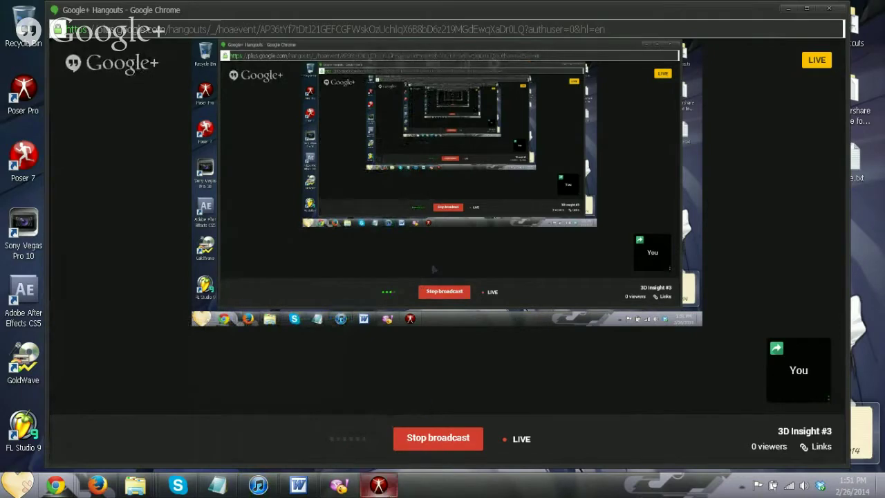
click(378, 485)
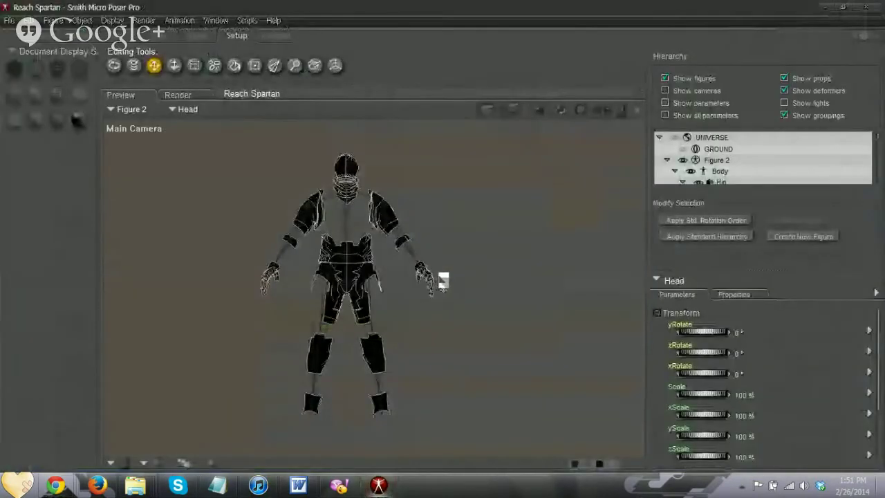
drag(607, 114, 616, 179)
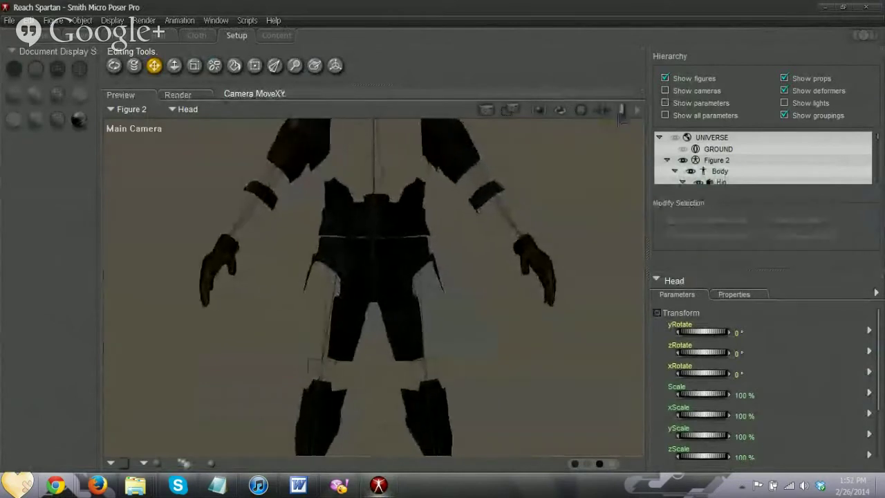
drag(622, 114, 618, 166)
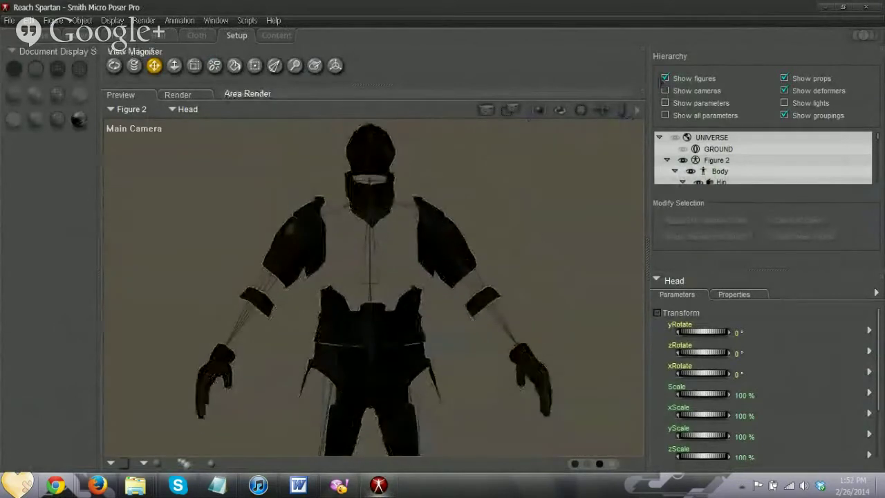
mouse_move(581, 110)
mouse_down()
mouse_move(530, 117)
mouse_move(620, 127)
mouse_move(581, 112)
mouse_move(587, 116)
mouse_up()
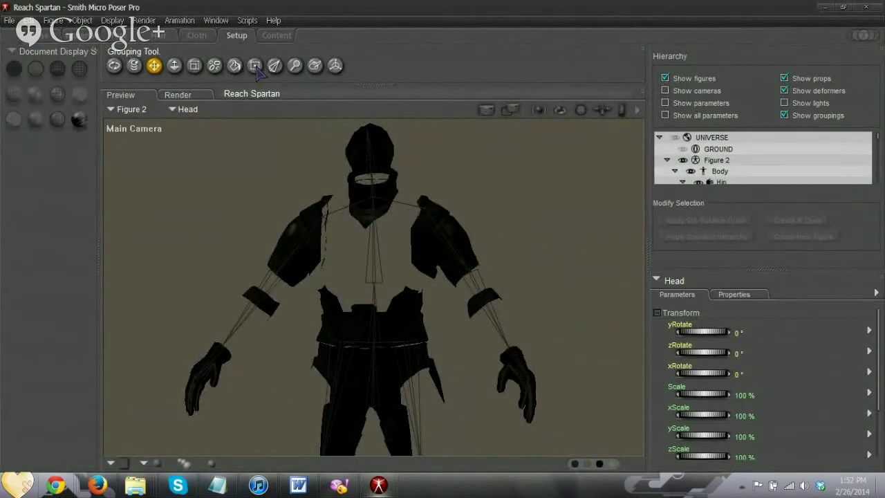
click(255, 65)
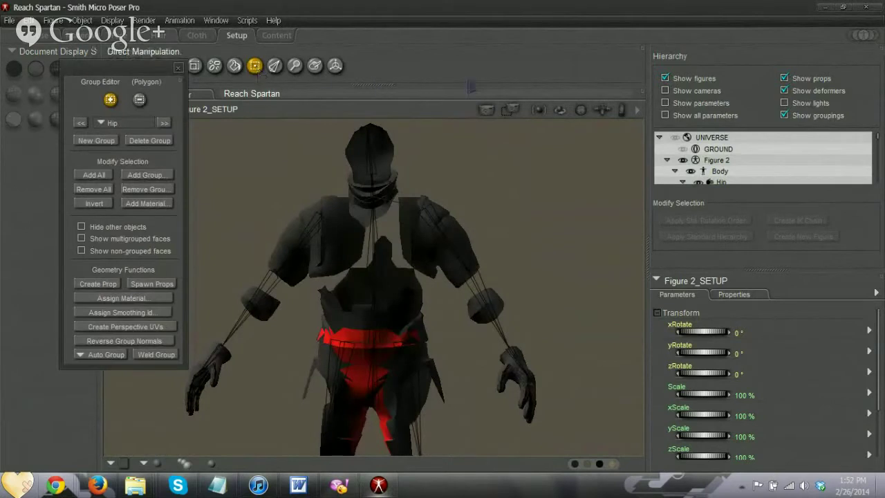
Make Head the active polygon group of the Spartan figure.
drag(622, 111, 613, 23)
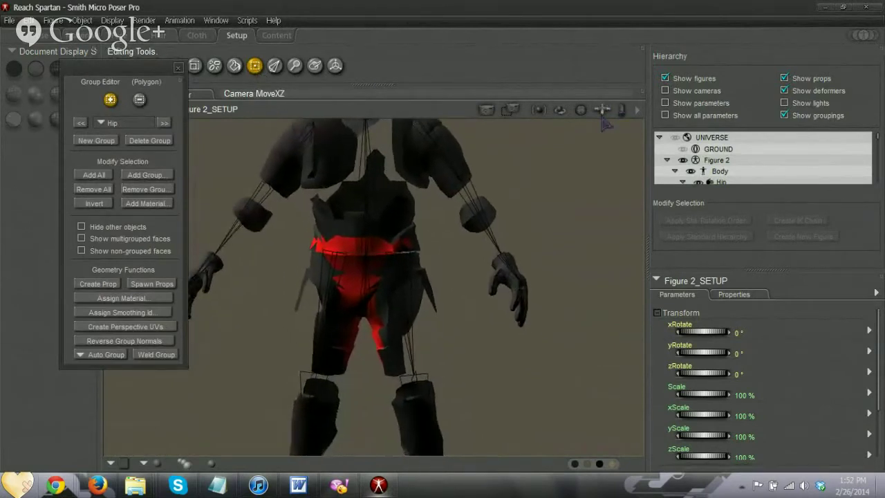
drag(581, 111, 642, 150)
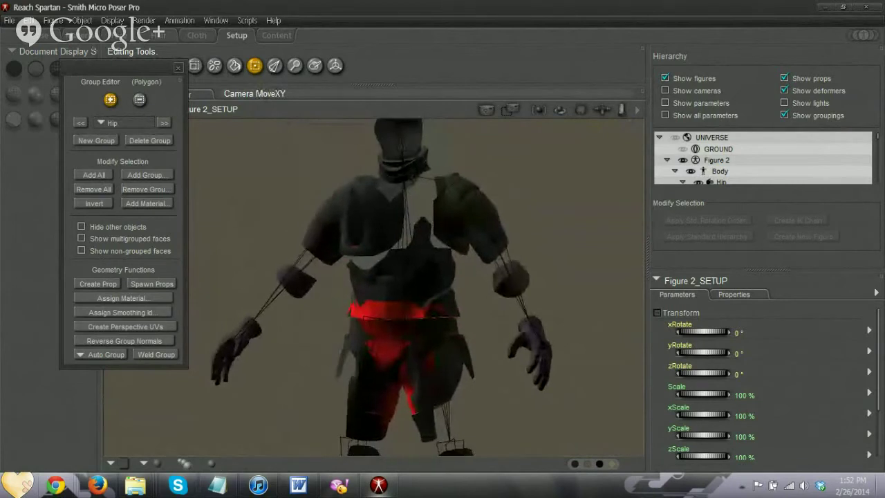
click(109, 122)
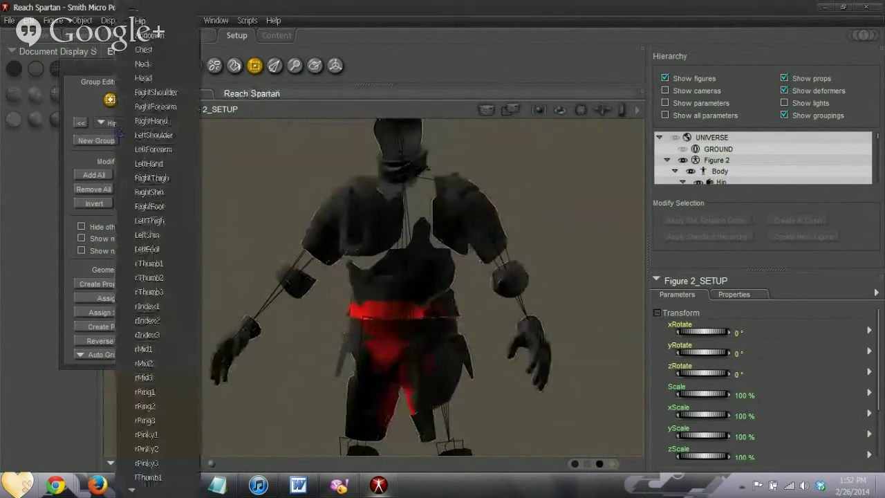
click(111, 128)
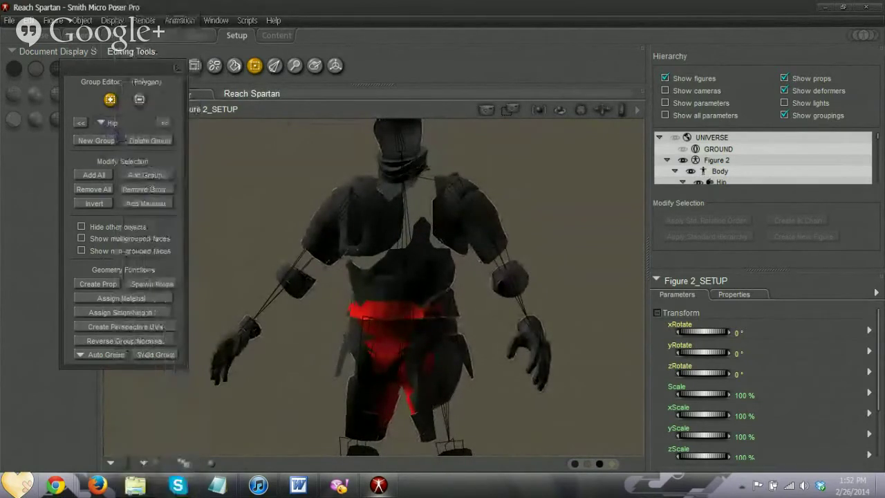
click(111, 125)
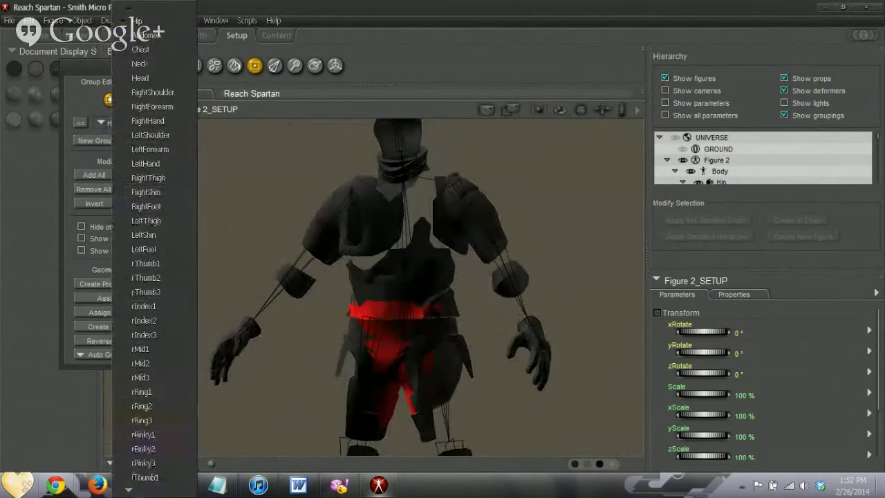
click(142, 78)
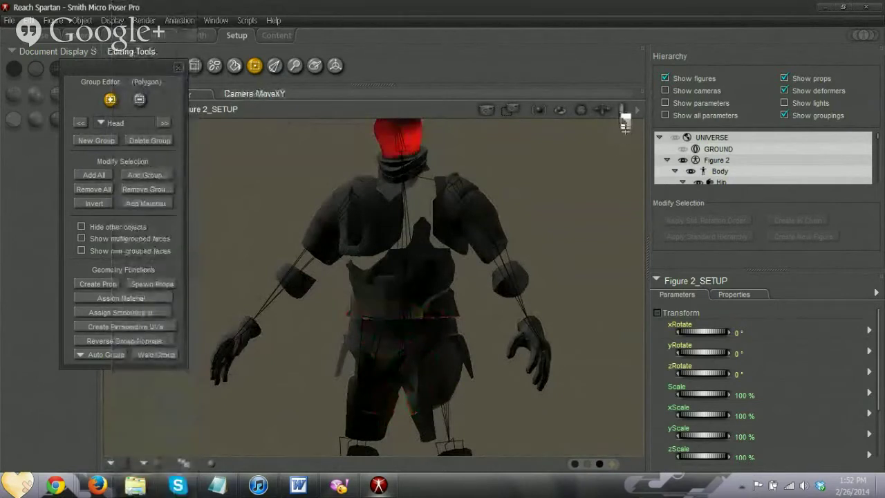
Examine the jagged lower edge of the Head group where the head meets the neck collar.
drag(602, 110, 585, 242)
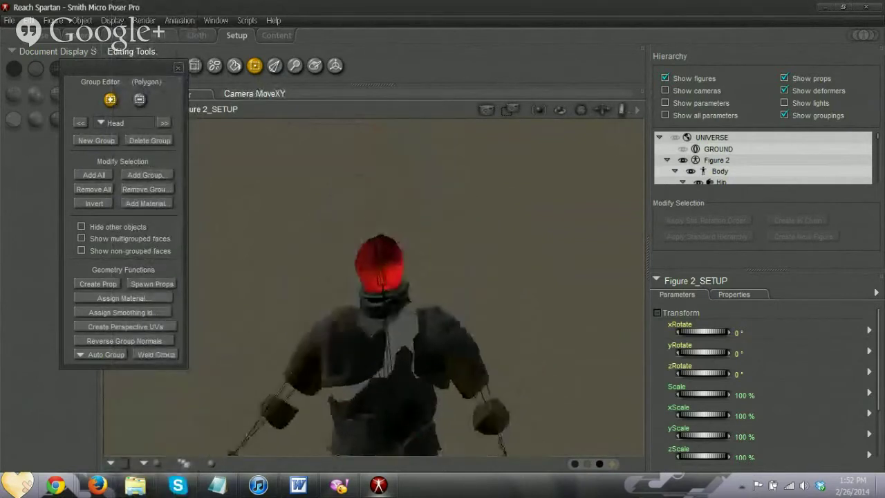
drag(604, 112, 720, 116)
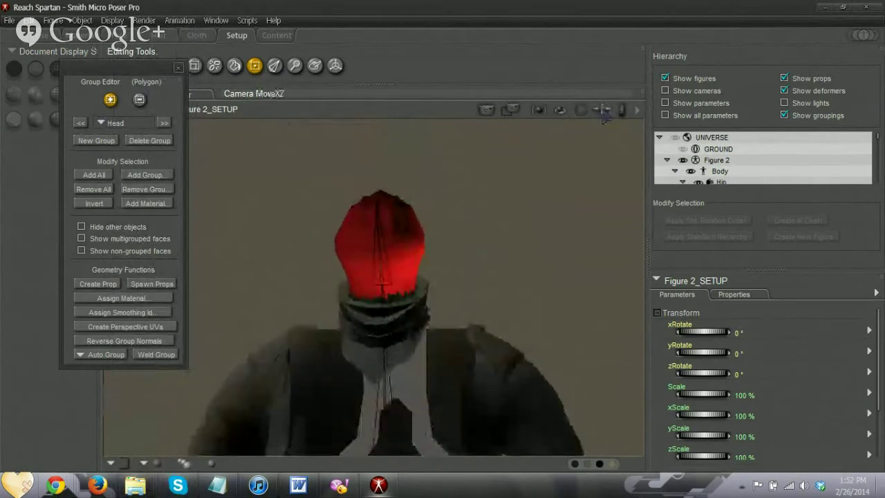
mouse_move(603, 110)
mouse_down()
mouse_move(604, 125)
mouse_move(618, 106)
mouse_move(606, 117)
mouse_up()
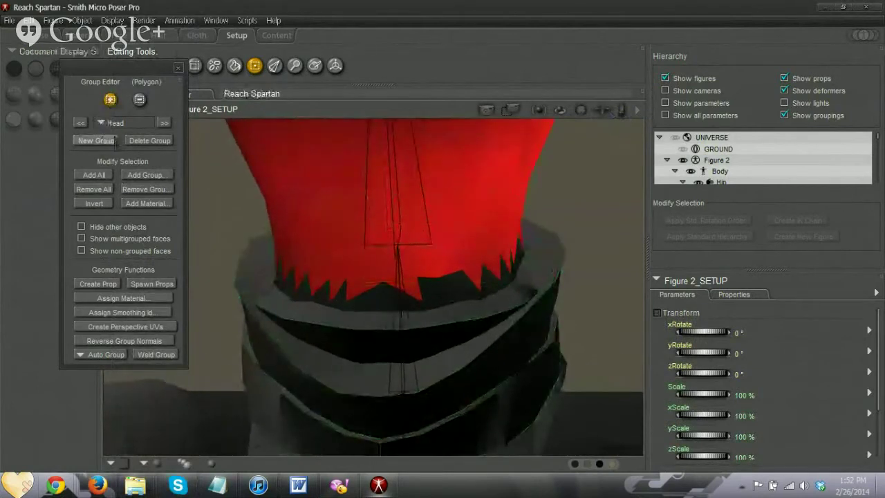
drag(196, 177, 232, 210)
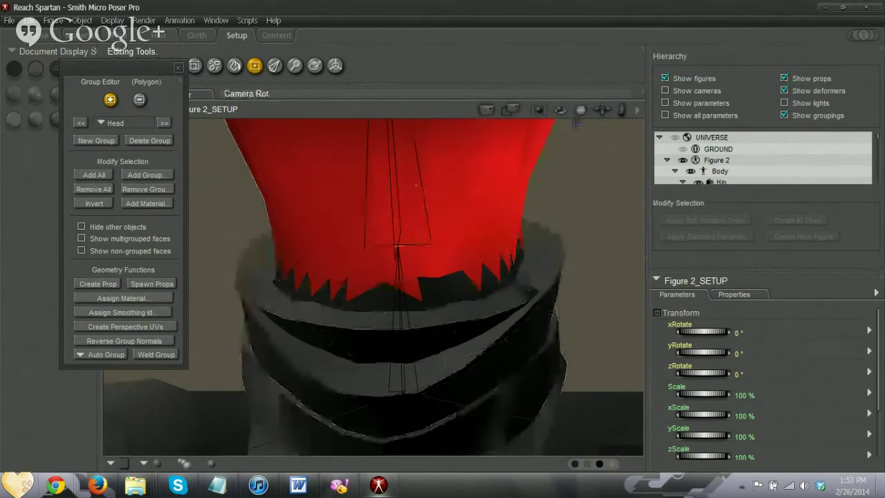
drag(597, 117, 599, 166)
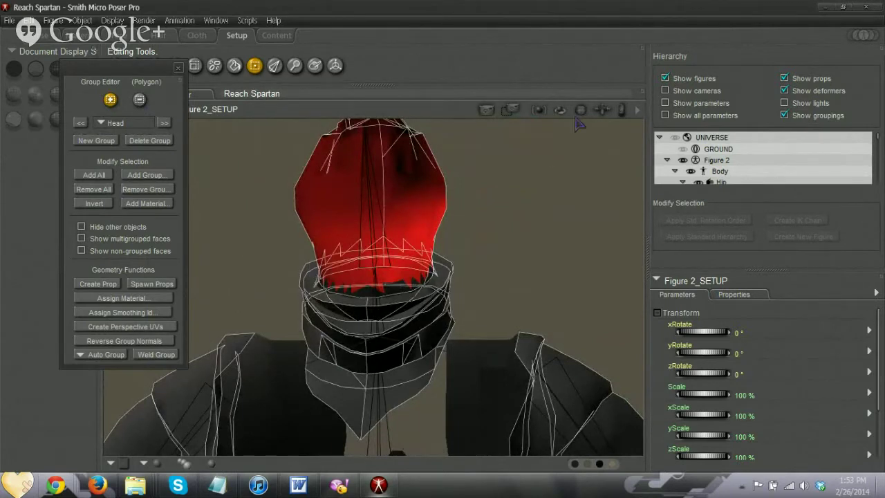
drag(580, 111, 513, 112)
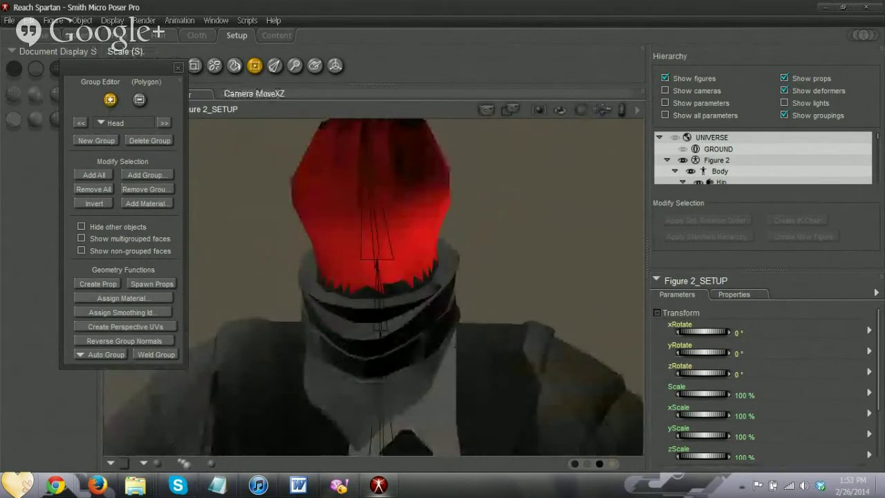
drag(602, 110, 606, 146)
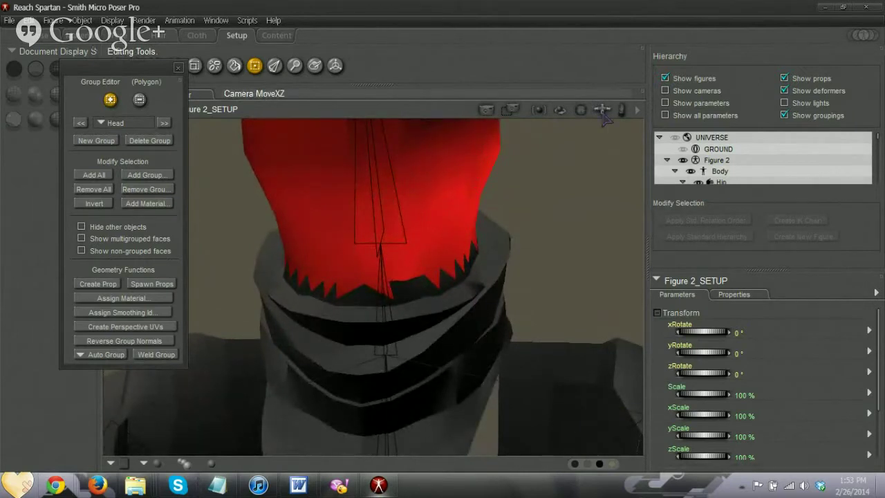
drag(582, 111, 520, 111)
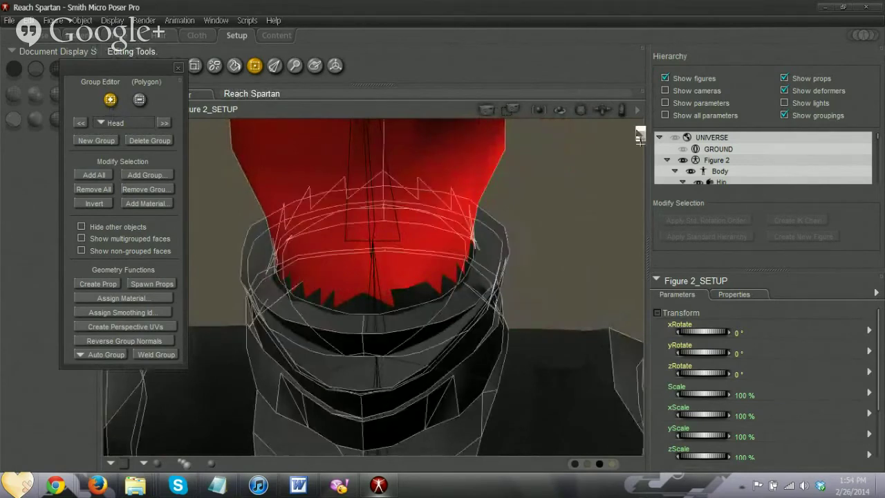
drag(581, 111, 581, 101)
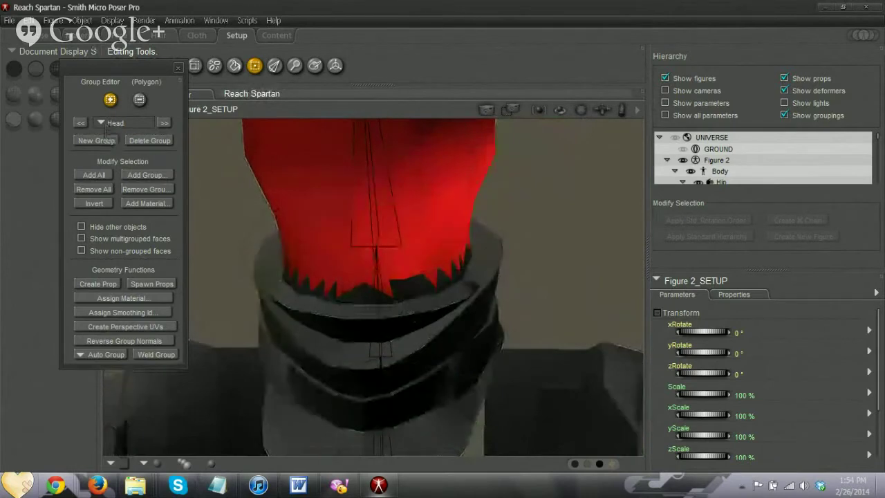
Display the Neck group's polygons for comparison and return to the Head group.
click(111, 123)
click(138, 63)
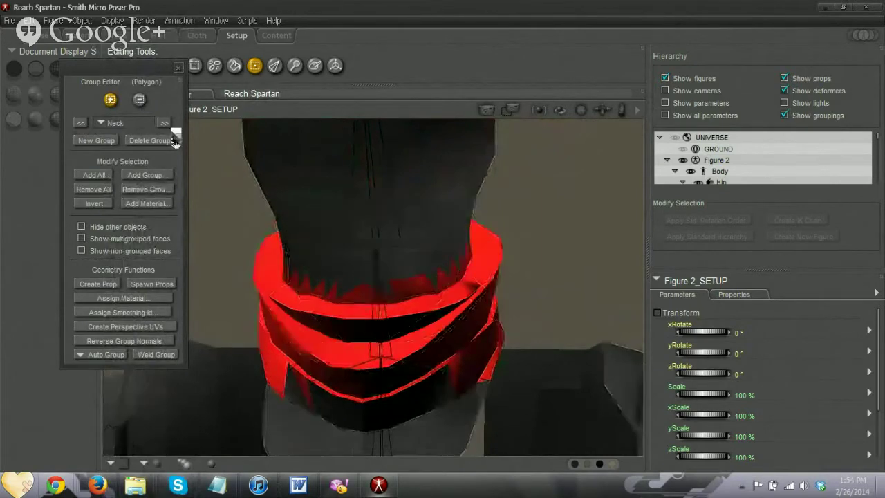
click(111, 123)
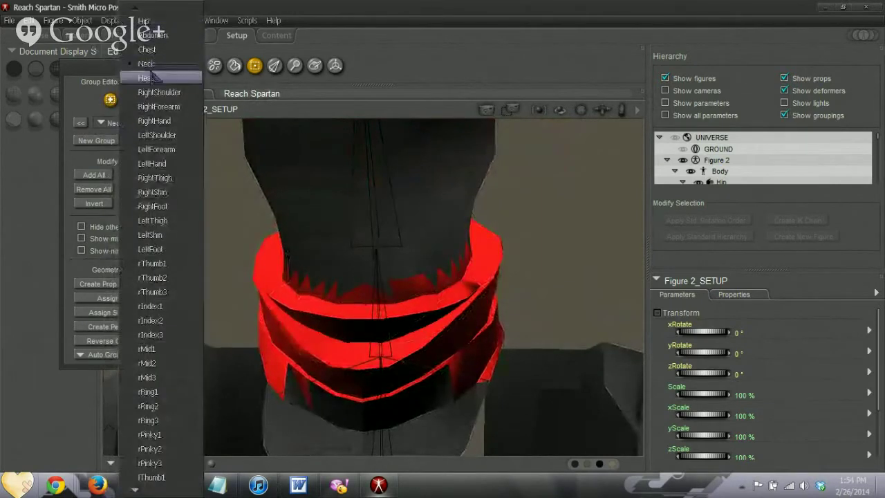
click(147, 79)
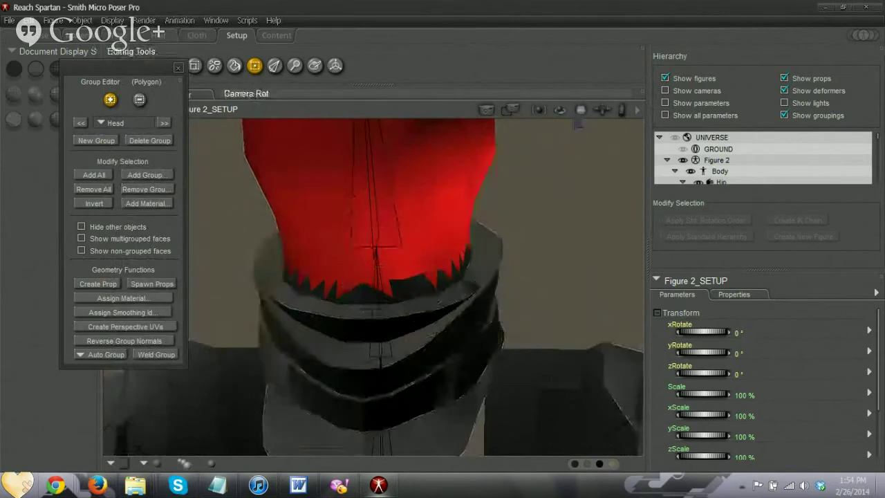
Add the missing polygons at the front of the head's jagged lower edge to the Head group.
drag(580, 111, 606, 135)
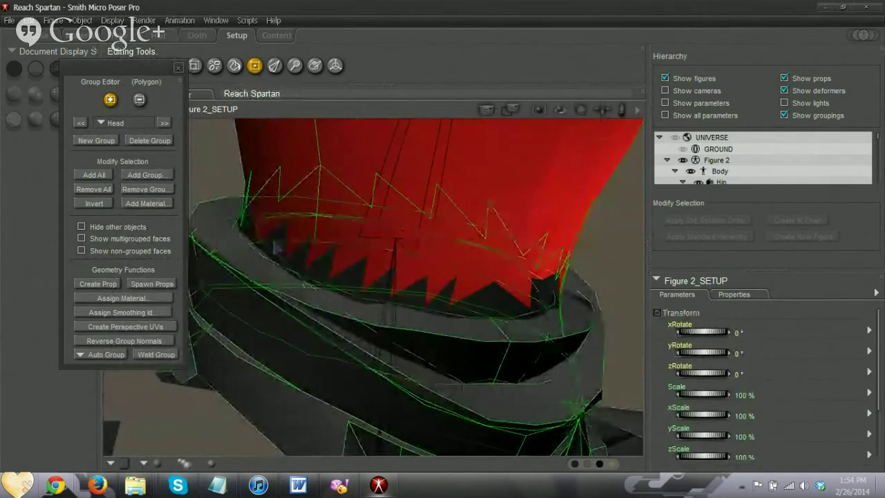
drag(581, 110, 587, 130)
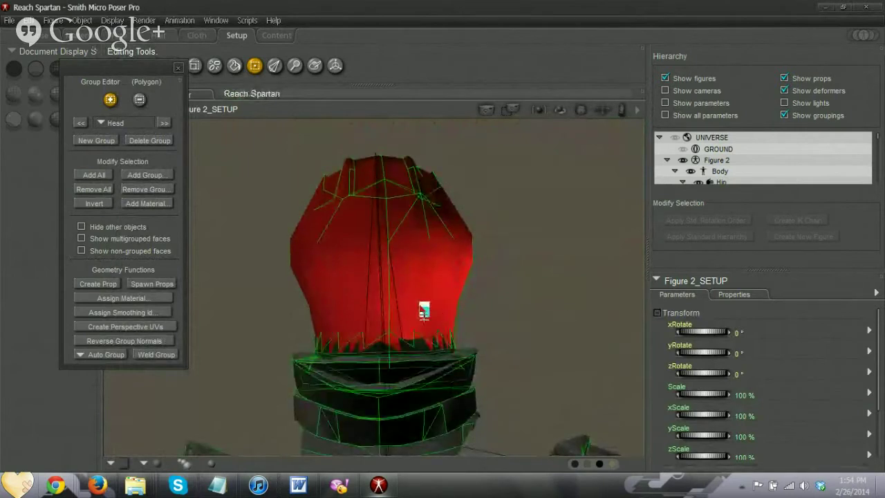
drag(366, 313, 407, 327)
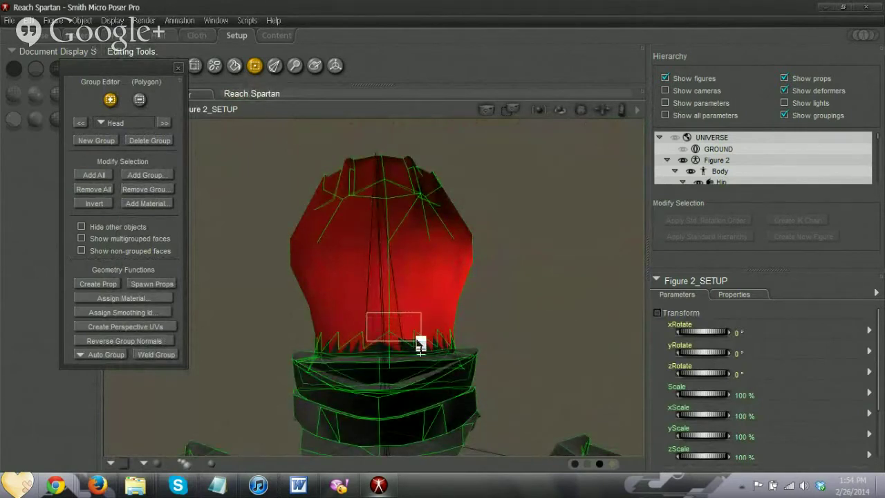
click(414, 354)
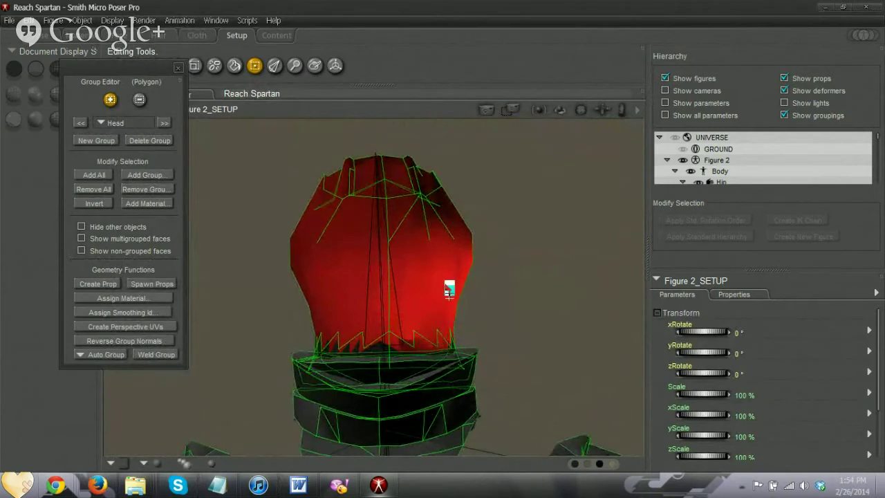
Add the missing polygons along the side of the head's base, just above the collar, to the Head group.
drag(581, 110, 559, 134)
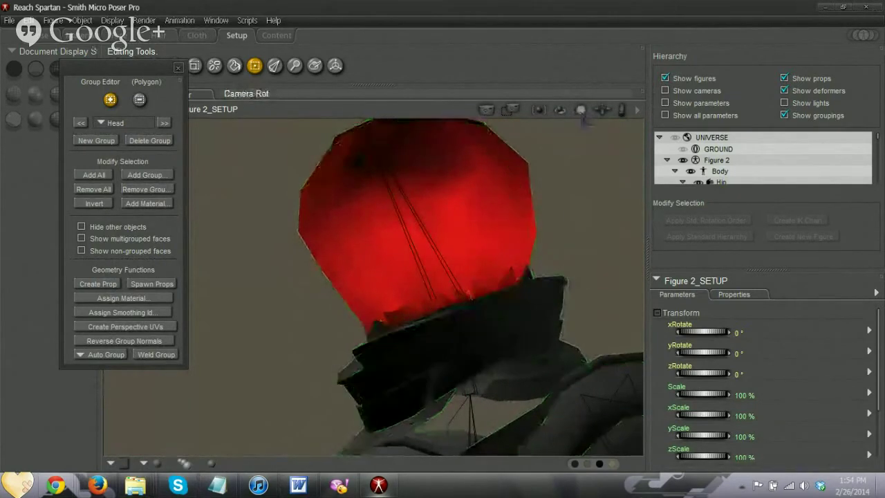
drag(582, 112, 593, 117)
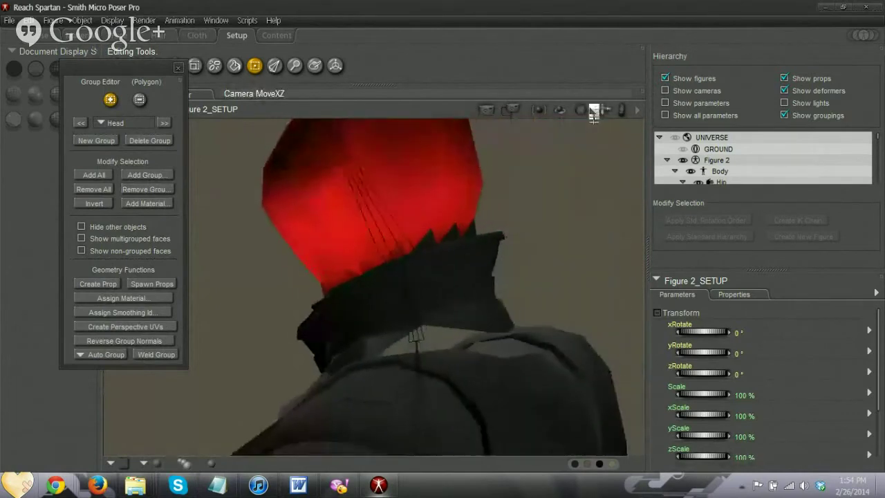
click(427, 243)
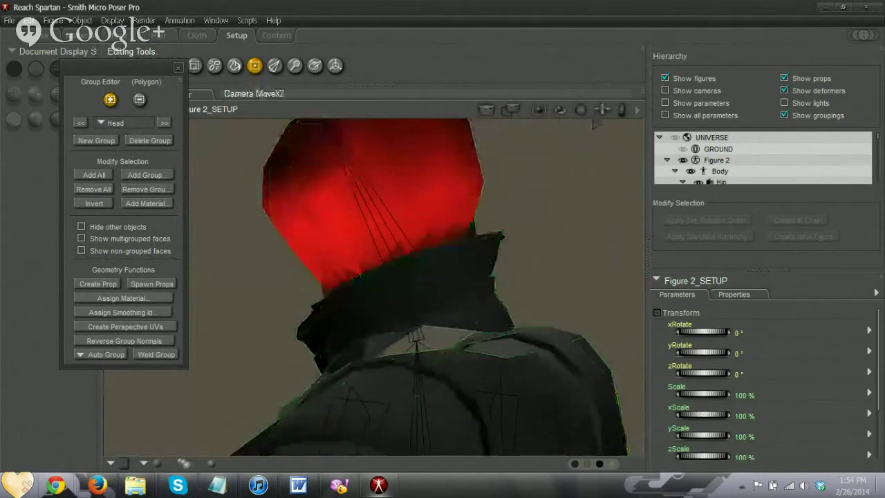
Add the remaining polygons around the sides and back of the head's base, just above the collar, to the Head group.
drag(581, 109, 608, 130)
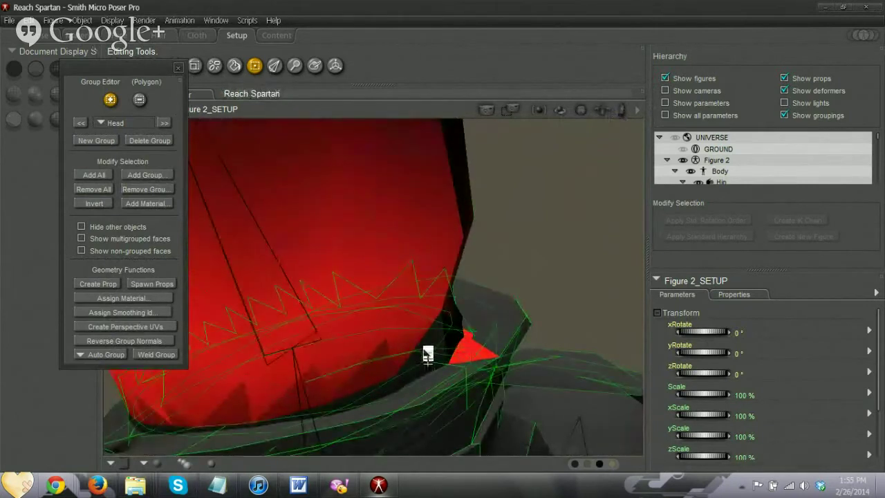
mouse_move(580, 110)
mouse_down()
mouse_move(559, 110)
mouse_move(594, 107)
mouse_up()
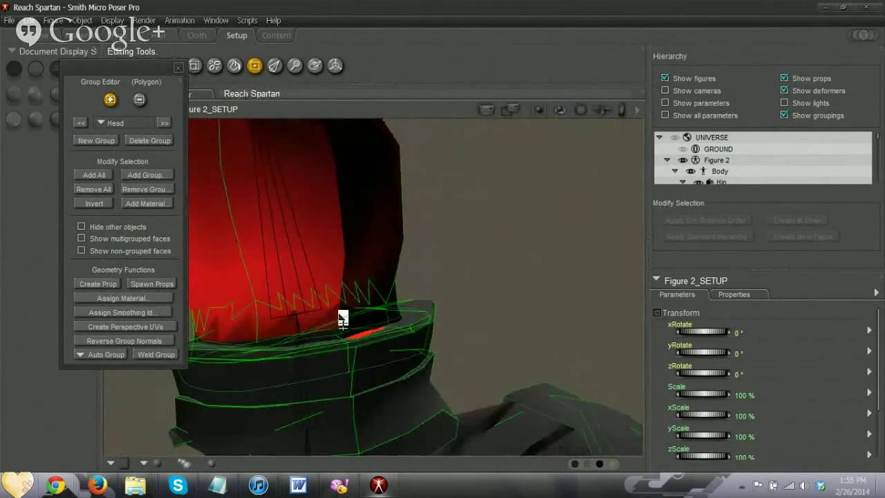
drag(581, 109, 621, 116)
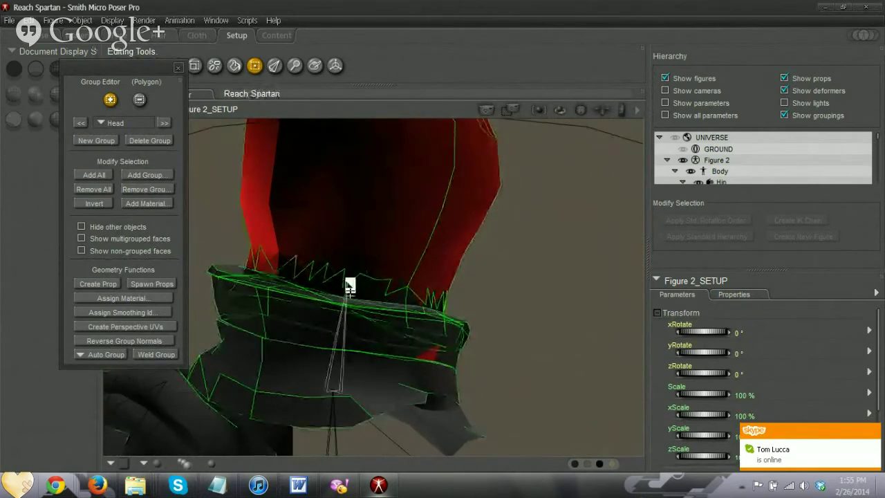
drag(581, 112, 565, 116)
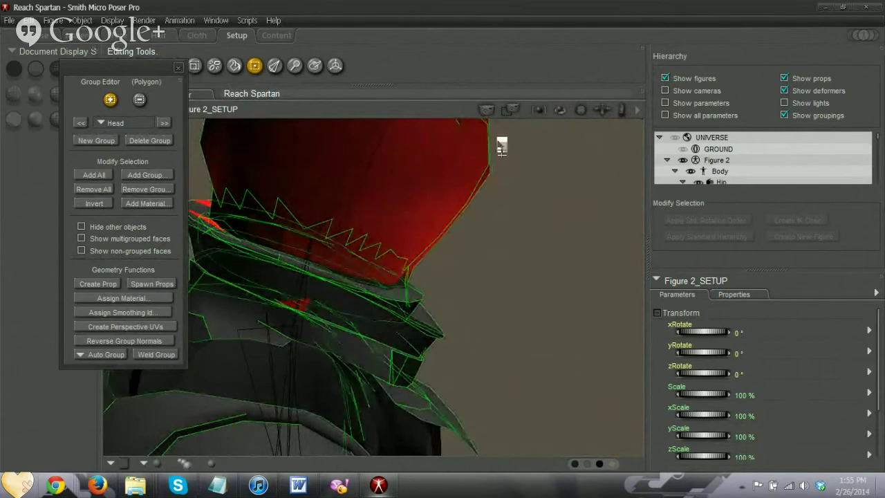
drag(583, 112, 457, 211)
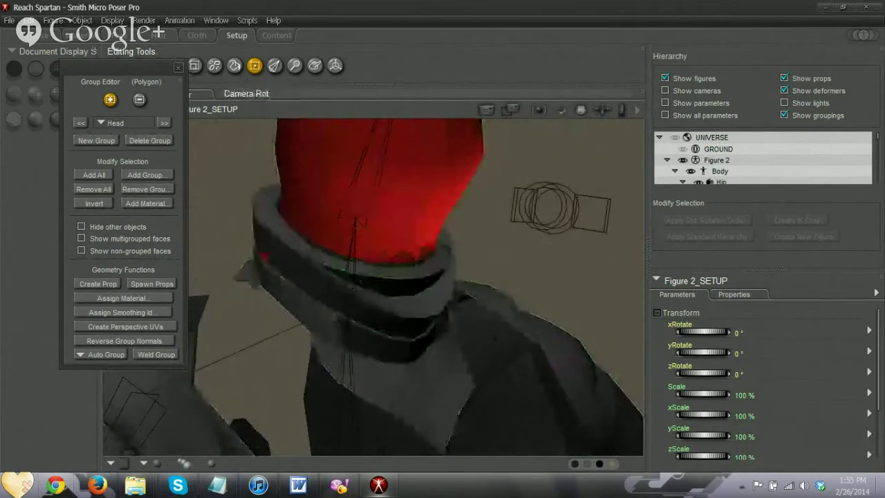
mouse_move(581, 111)
mouse_down()
mouse_move(511, 98)
mouse_move(510, 113)
mouse_move(525, 110)
mouse_move(504, 113)
mouse_move(585, 115)
mouse_up()
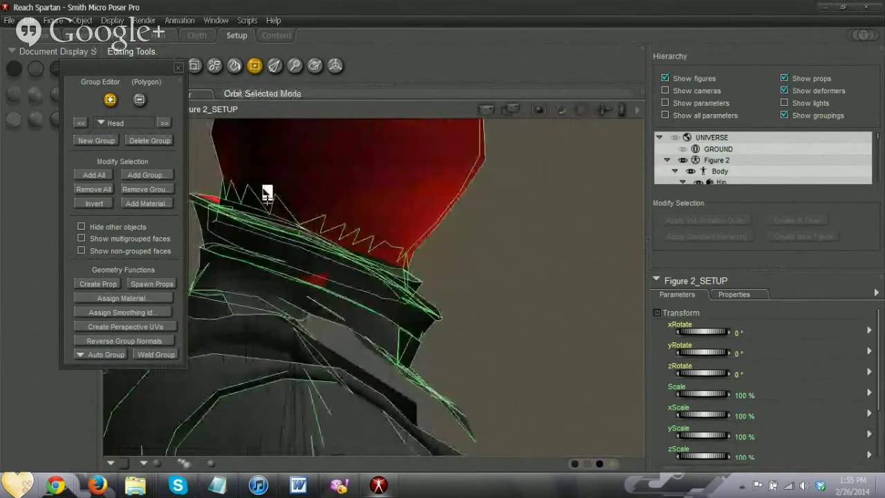
drag(212, 173, 236, 186)
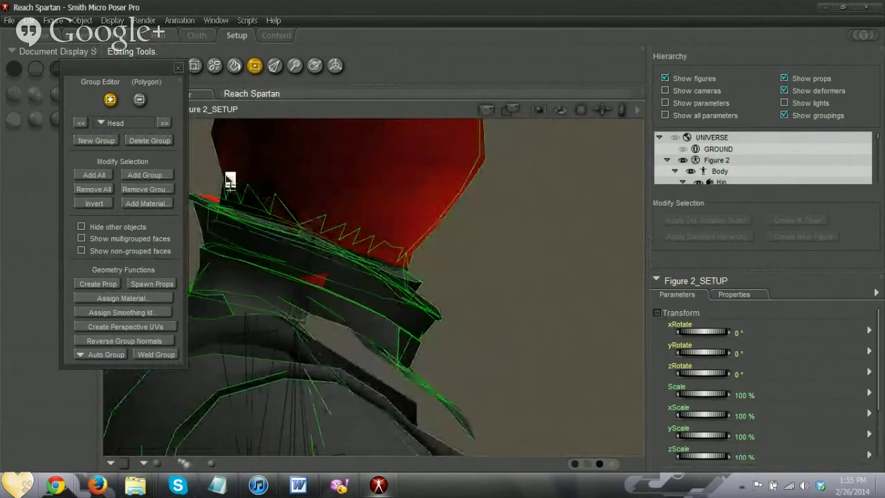
drag(274, 188, 276, 190)
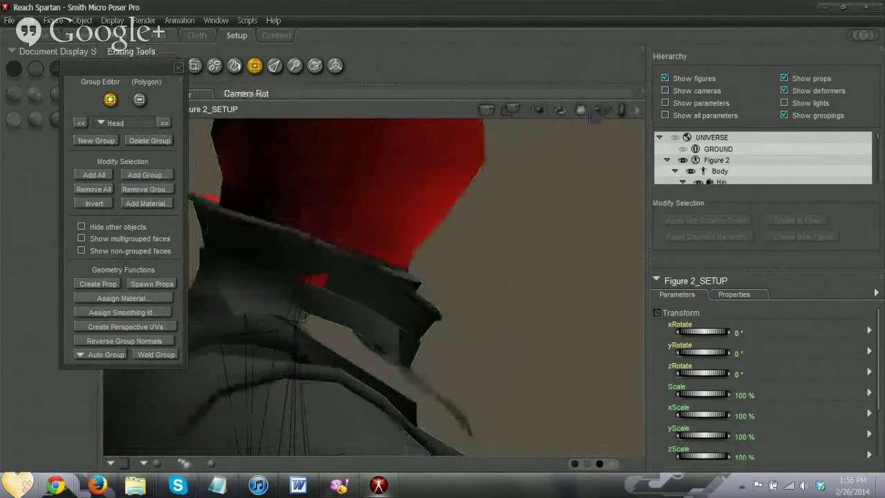
Switch to the Neck group and include the polygons along the collar's upper rim, where stray faces belonged to the Head group.
drag(582, 111, 640, 118)
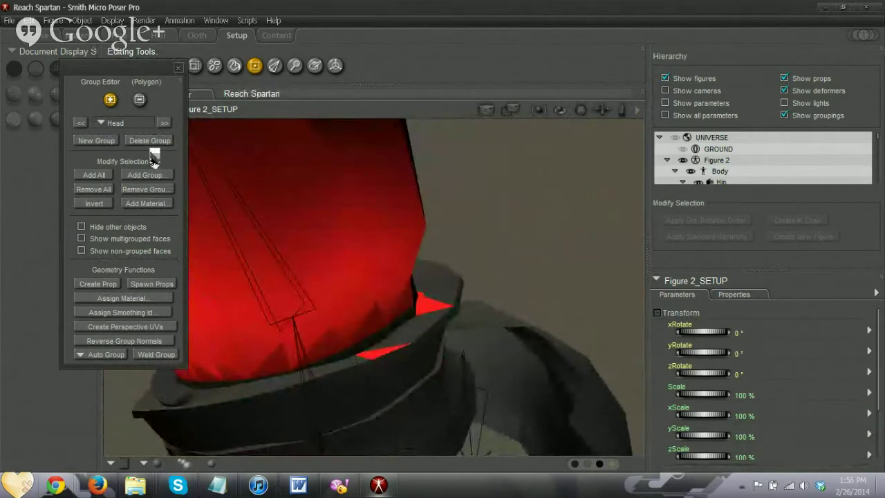
click(117, 125)
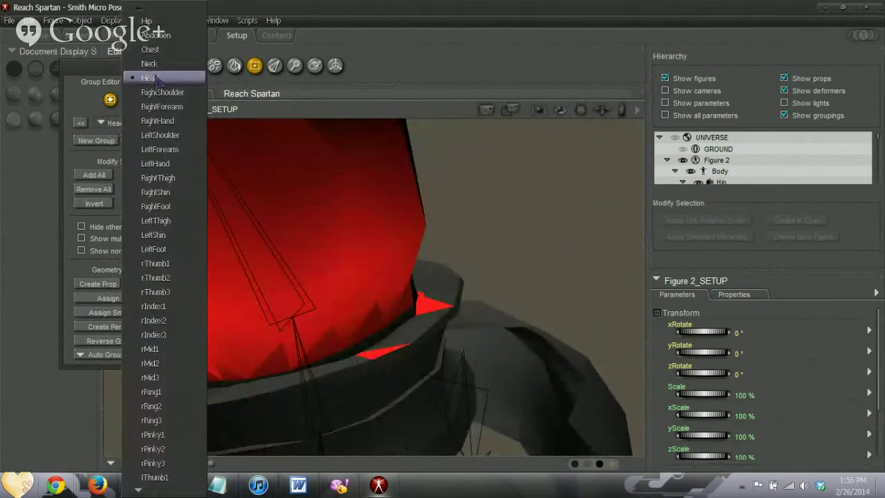
click(150, 64)
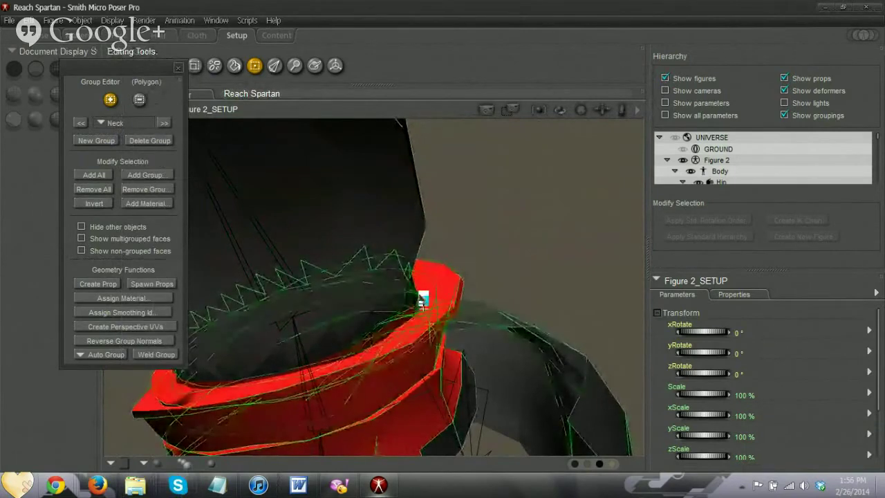
mouse_move(582, 110)
mouse_down()
mouse_move(579, 142)
mouse_move(580, 125)
mouse_up()
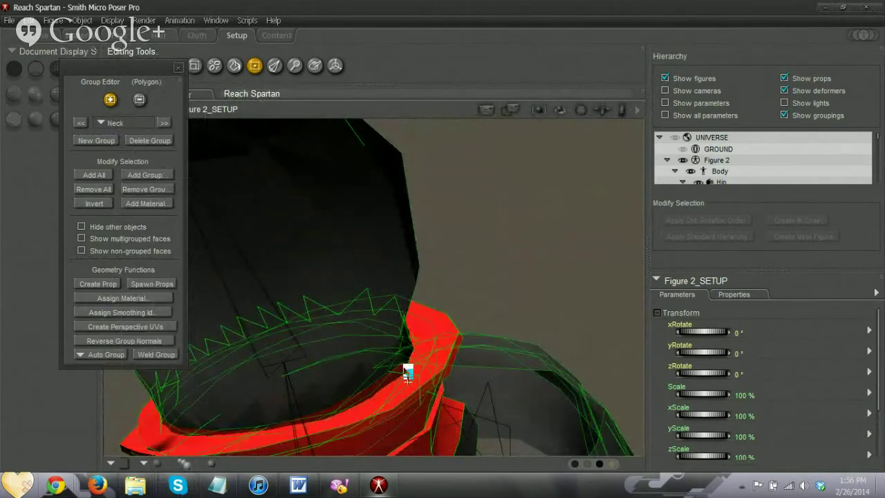
mouse_move(581, 110)
mouse_down()
mouse_move(567, 94)
mouse_move(616, 105)
mouse_move(600, 114)
mouse_move(572, 107)
mouse_up()
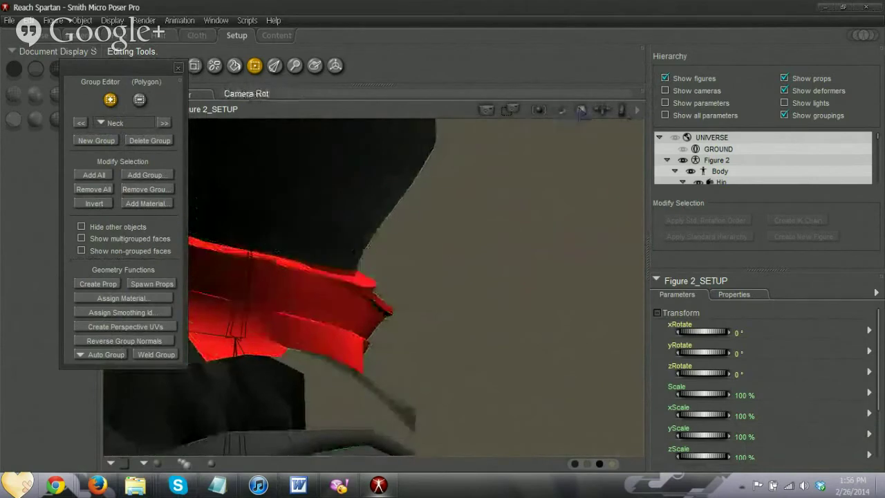
Add the missing polygons on the front of the collar's lower band to the Neck group.
drag(603, 110, 582, 110)
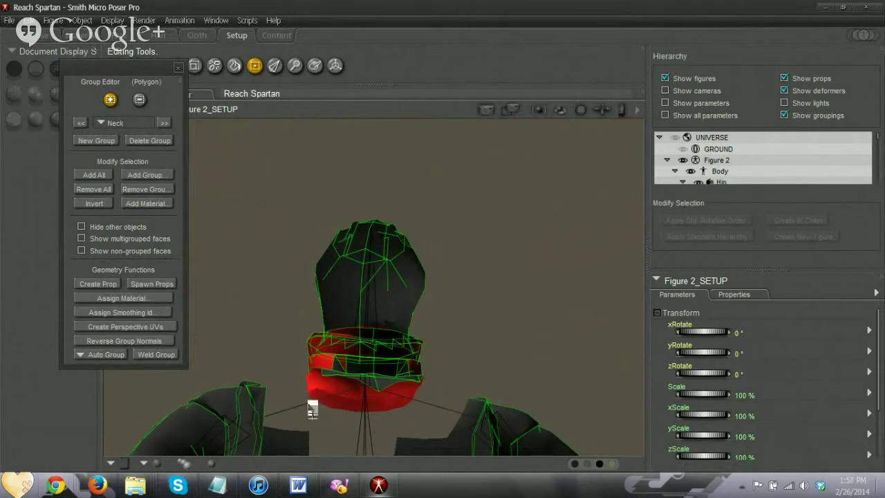
drag(582, 111, 581, 120)
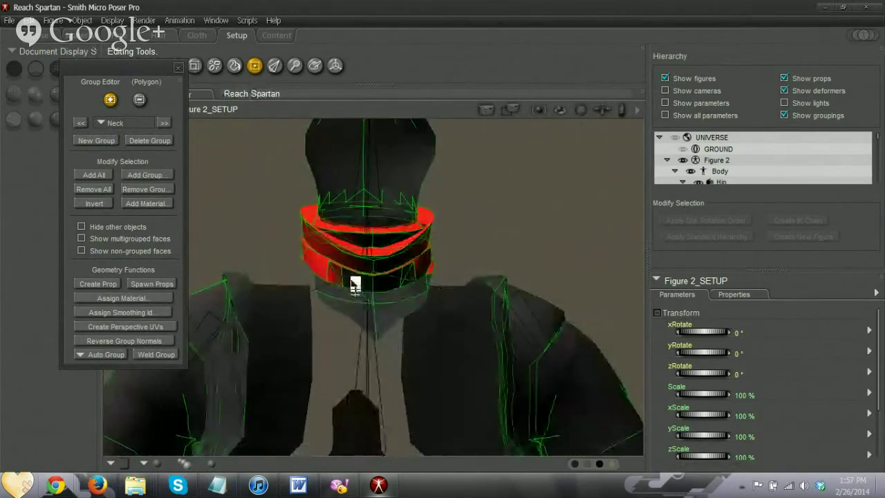
drag(582, 111, 589, 112)
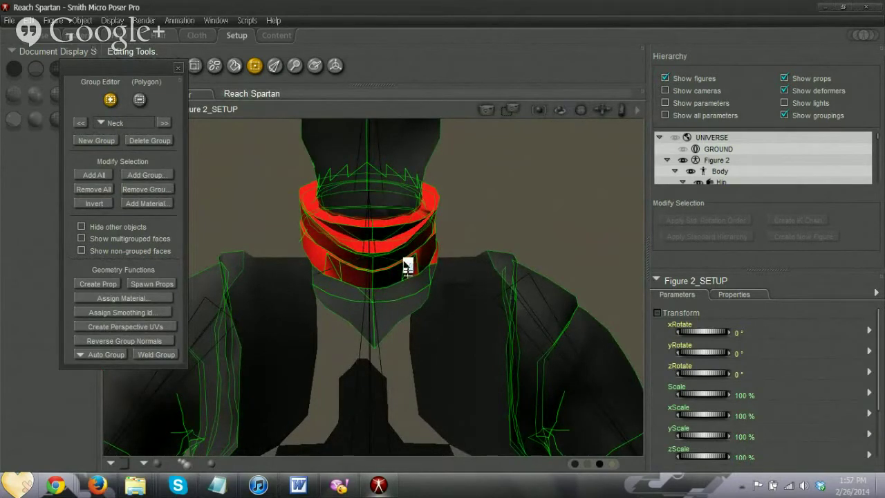
mouse_move(580, 111)
mouse_down()
mouse_move(599, 113)
mouse_move(584, 112)
mouse_up()
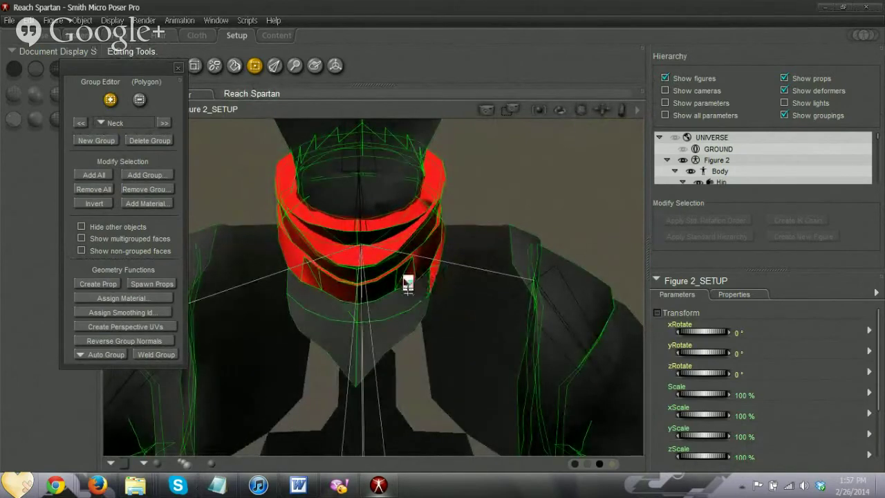
Display the Chest group's polygons and examine their boundary beneath the neck collar.
click(105, 123)
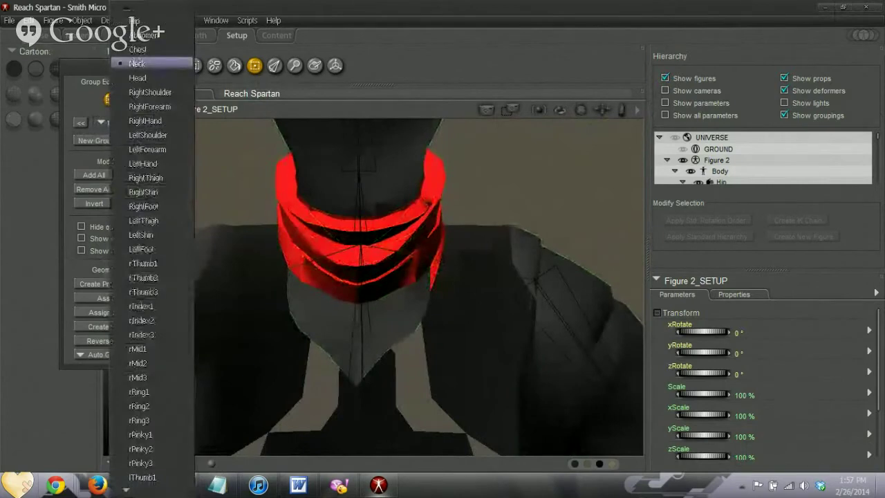
click(138, 49)
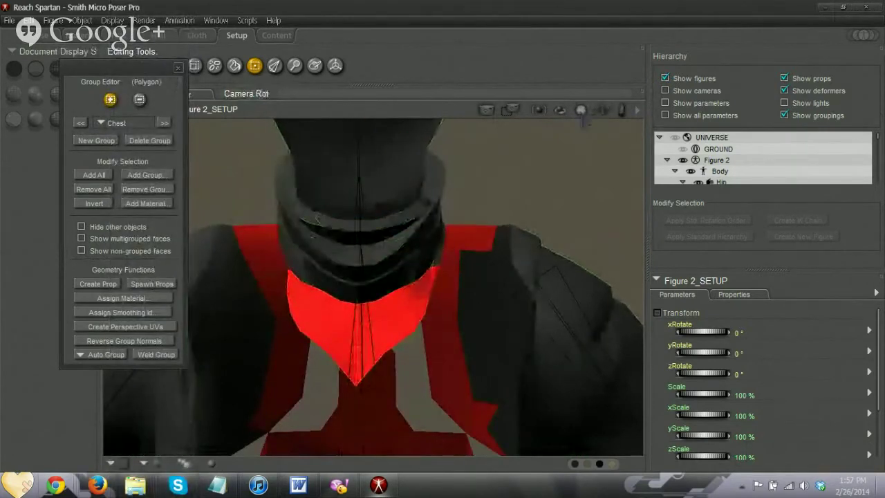
drag(581, 111, 623, 112)
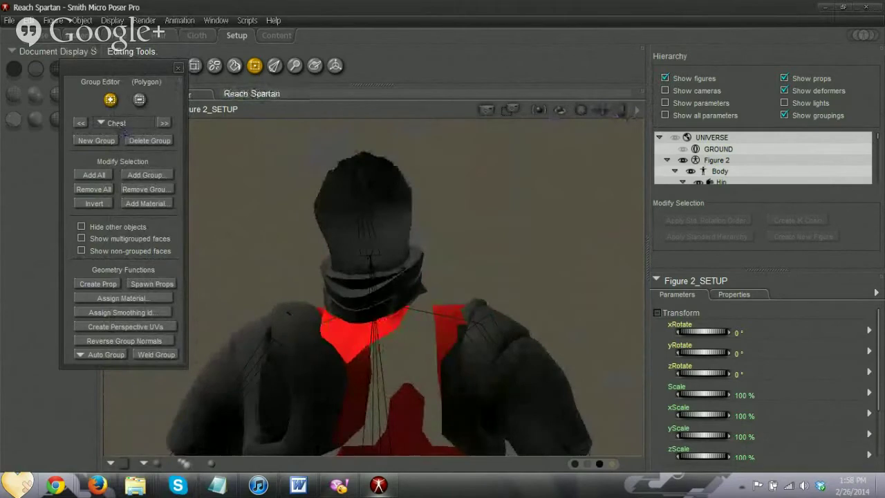
Select the Head group and weld it, accepting the default weld tolerance.
click(116, 123)
click(148, 81)
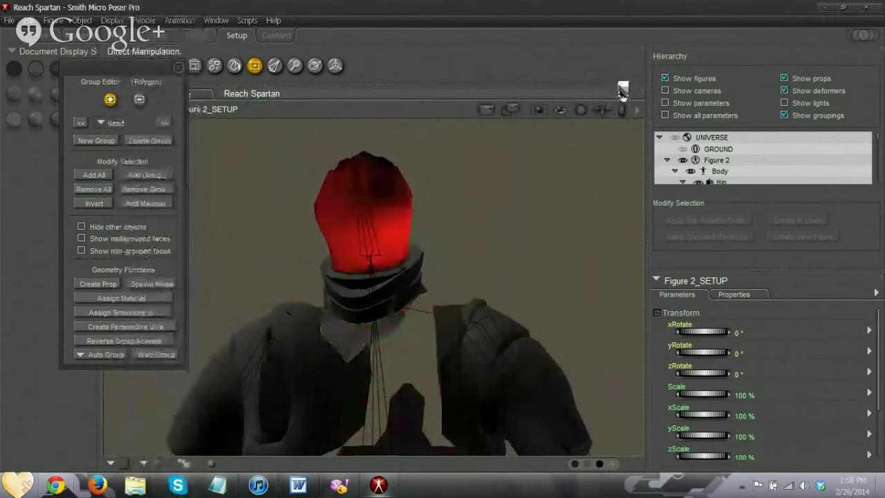
mouse_move(582, 111)
mouse_down()
mouse_move(559, 113)
mouse_move(591, 115)
mouse_up()
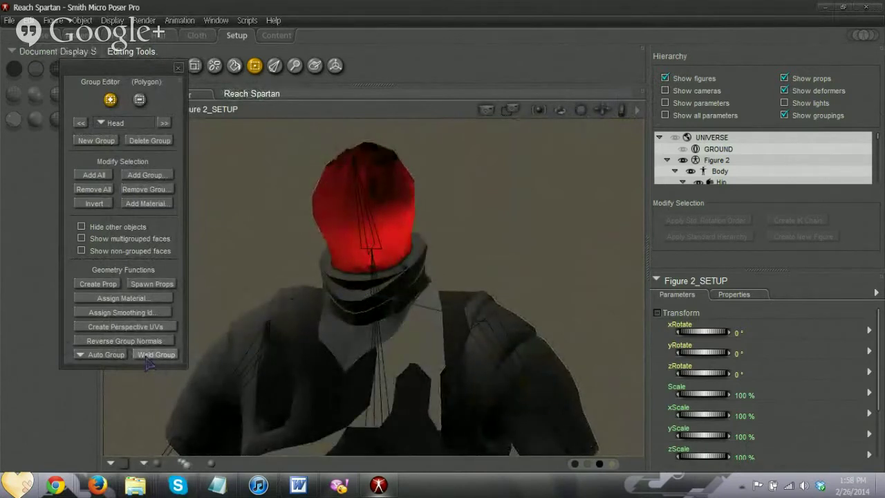
click(146, 357)
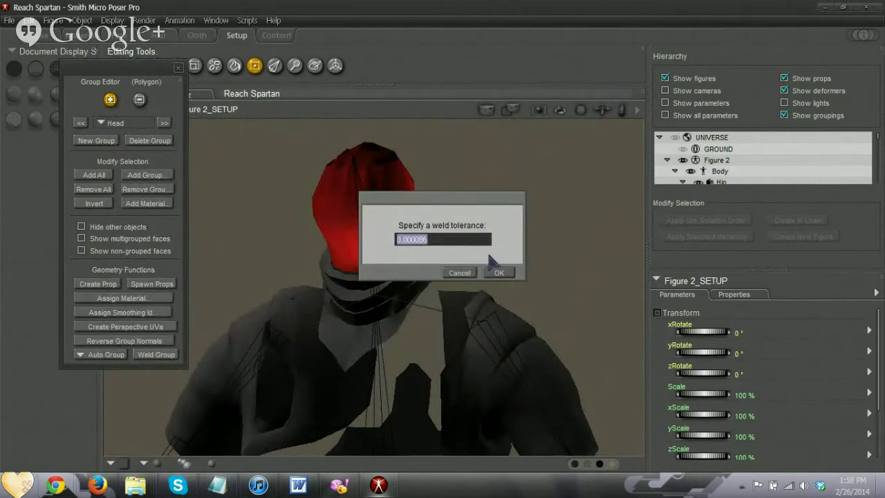
click(508, 274)
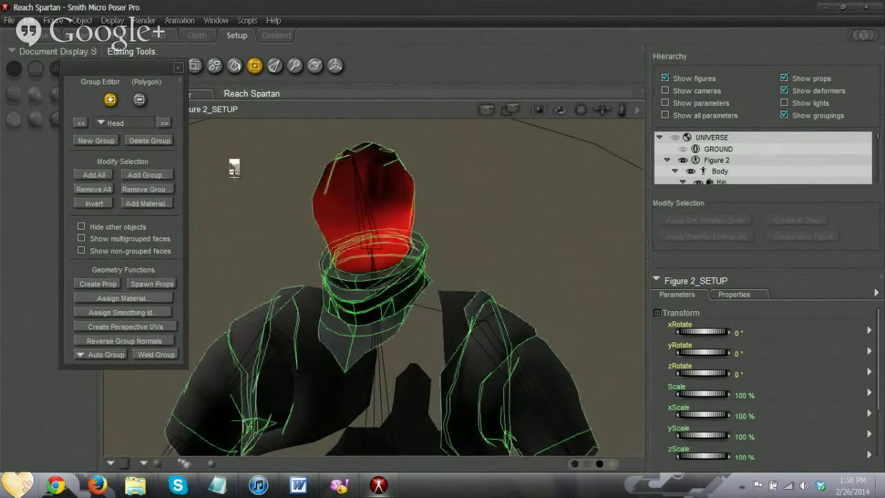
Compare the Neck and Head groups from the front, back and underneath the collar to check their boundary for misassigned polygons.
mouse_move(581, 109)
mouse_down()
mouse_move(616, 109)
mouse_move(583, 109)
mouse_move(593, 109)
mouse_up()
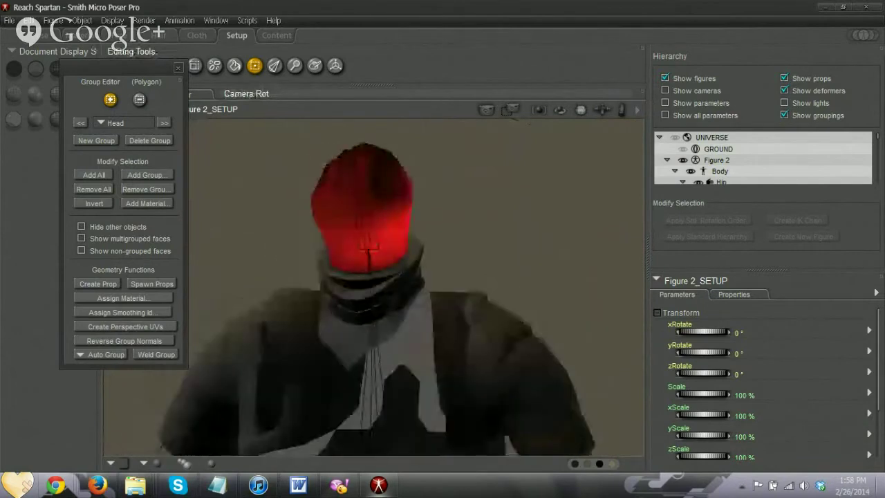
click(111, 123)
click(139, 64)
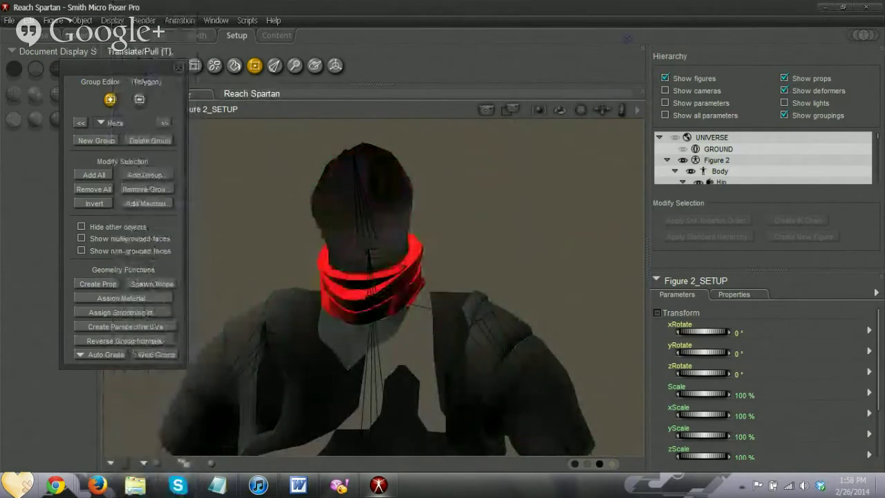
drag(581, 111, 590, 76)
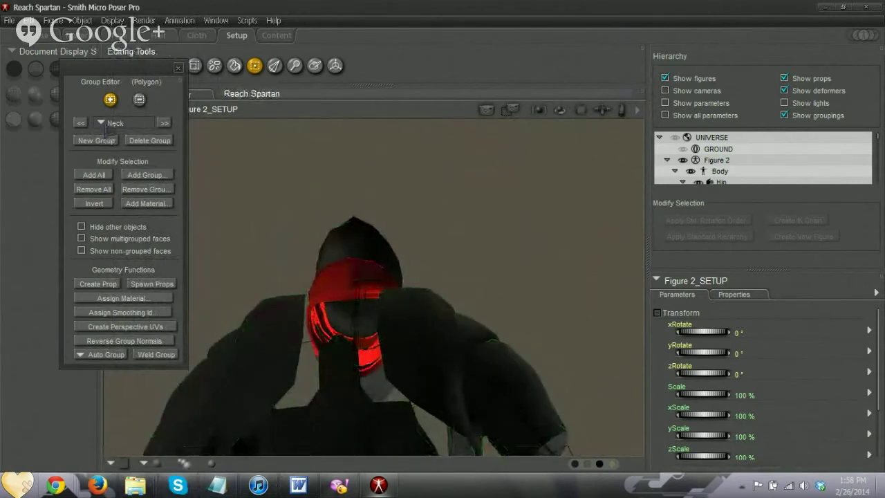
click(114, 126)
click(157, 79)
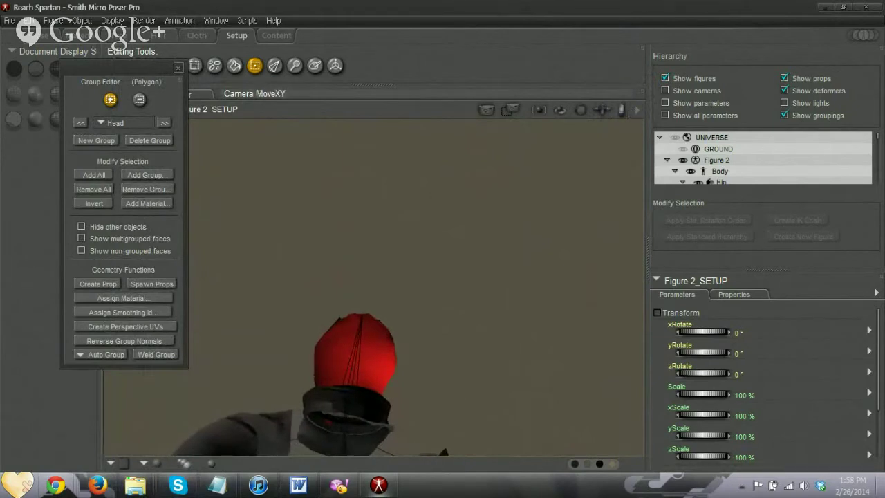
mouse_move(622, 109)
mouse_down()
mouse_move(624, 93)
mouse_move(600, 123)
mouse_move(622, 113)
mouse_move(622, 98)
mouse_up()
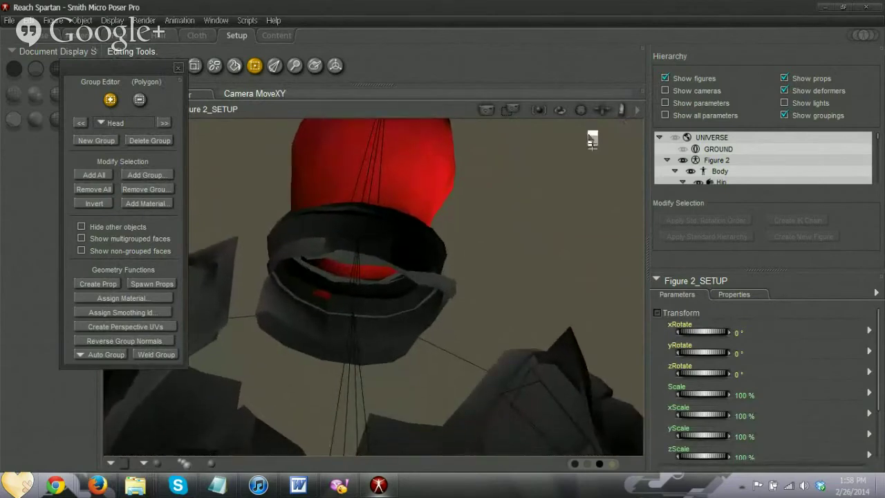
click(114, 122)
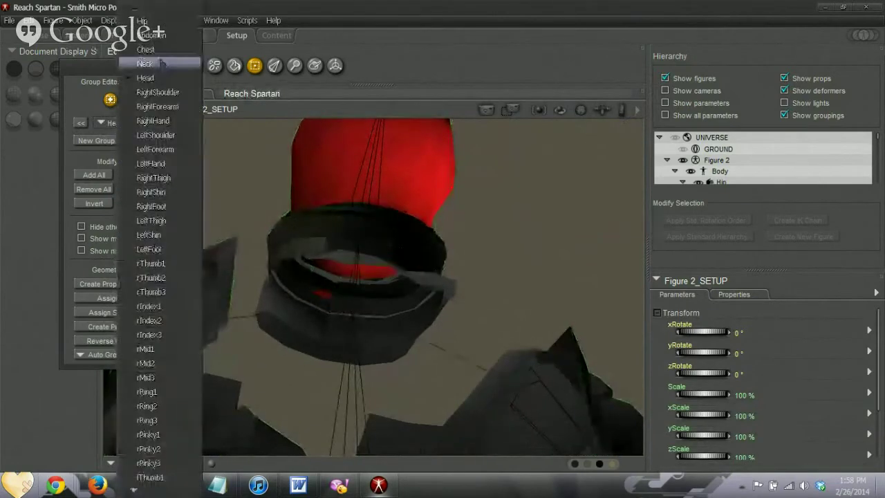
click(161, 64)
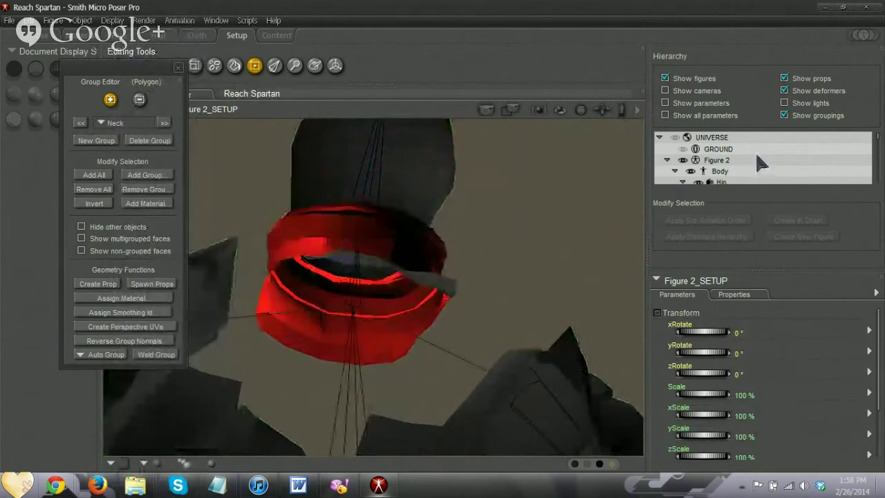
mouse_move(582, 110)
mouse_down()
mouse_move(596, 130)
mouse_move(586, 106)
mouse_move(597, 110)
mouse_move(578, 119)
mouse_move(589, 115)
mouse_up()
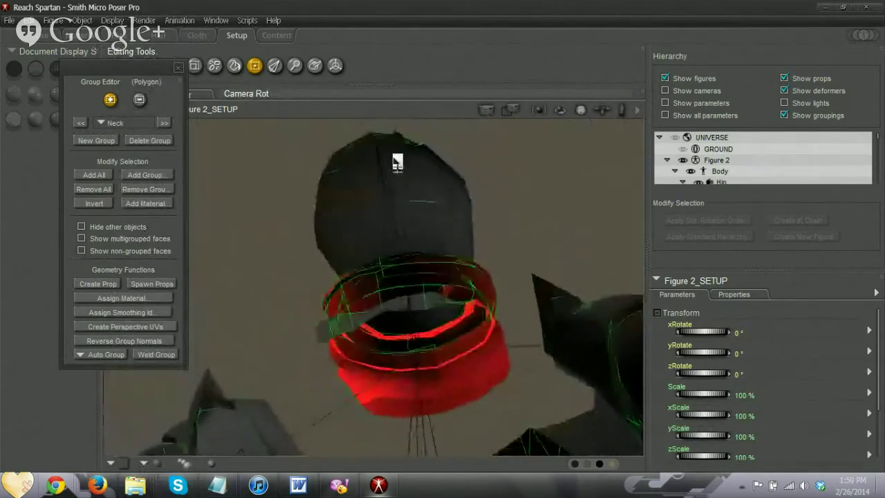
click(114, 122)
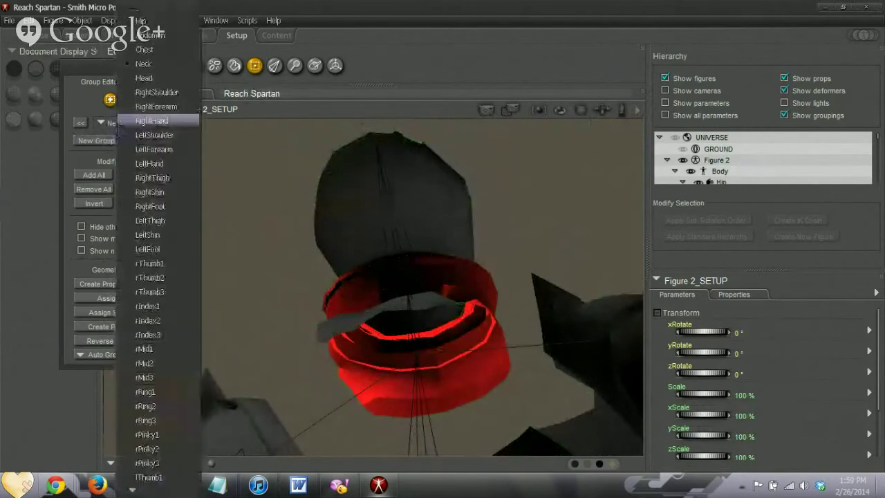
click(163, 78)
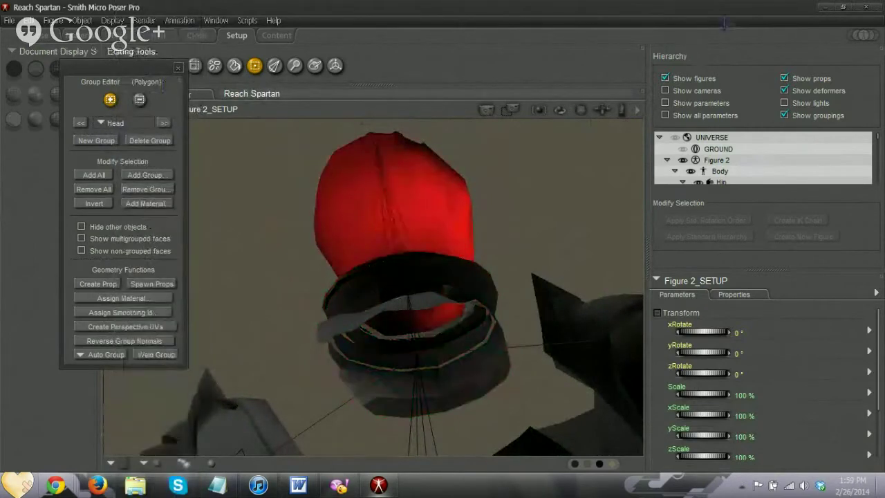
drag(581, 110, 618, 100)
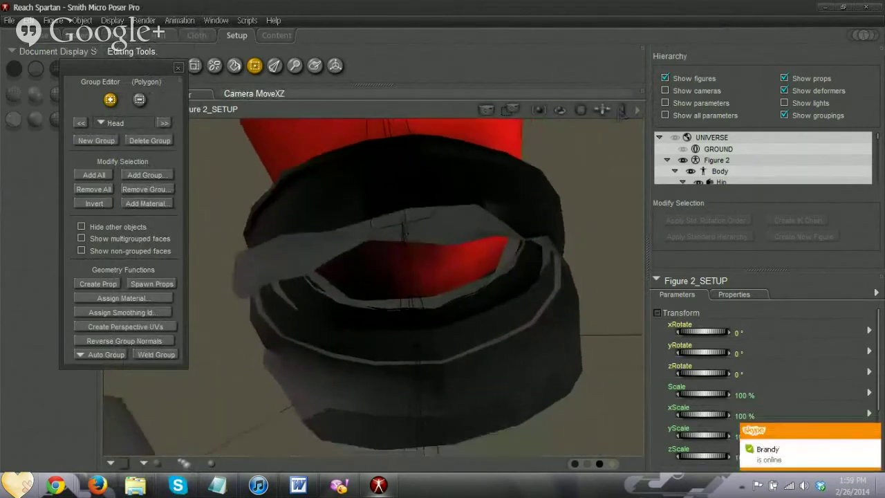
Check the Neck group's polygons beneath the collar, and weld the Head group with the default weld tolerance.
click(114, 122)
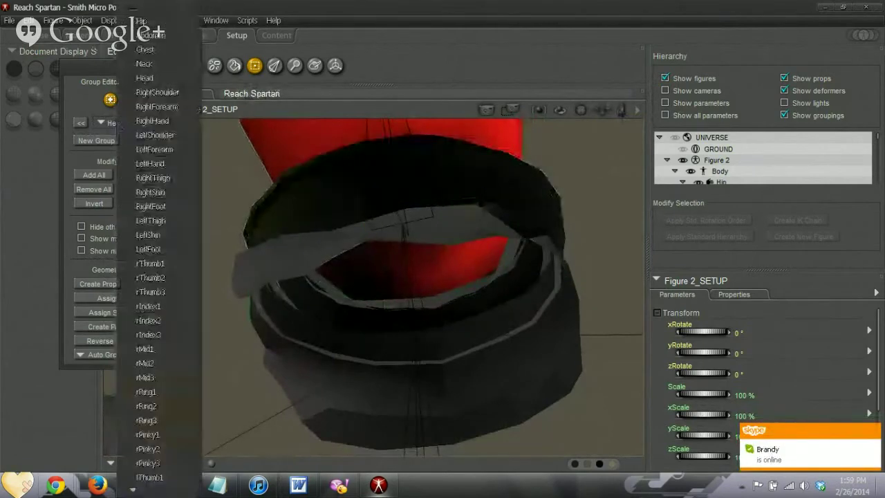
click(163, 65)
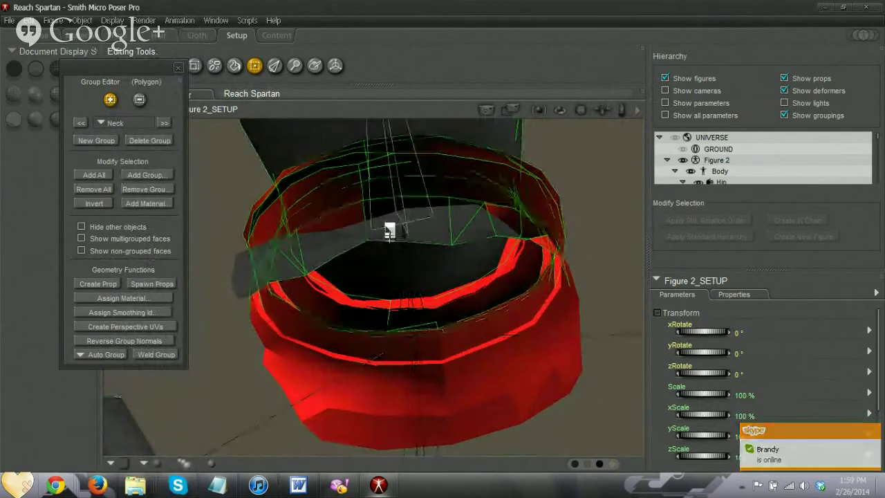
click(112, 124)
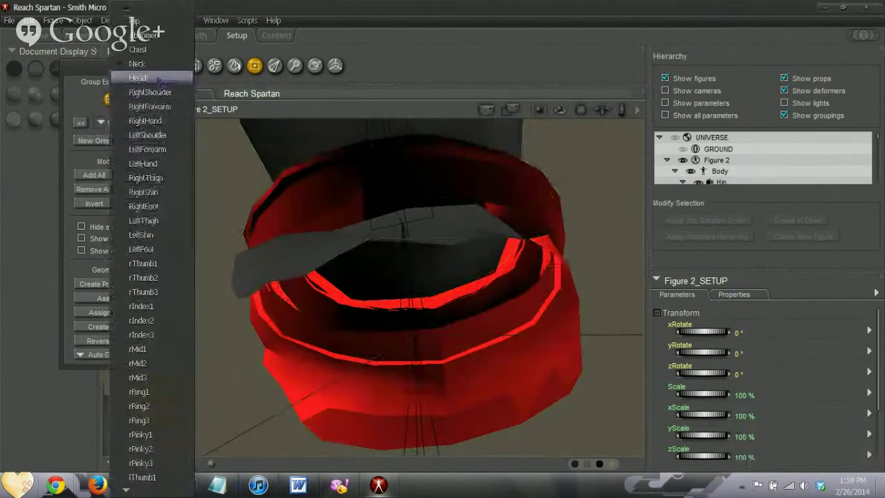
click(158, 79)
mouse_move(588, 119)
mouse_down()
mouse_move(582, 111)
mouse_move(621, 119)
mouse_move(585, 111)
mouse_move(590, 121)
mouse_move(612, 119)
mouse_move(586, 113)
mouse_move(596, 113)
mouse_up()
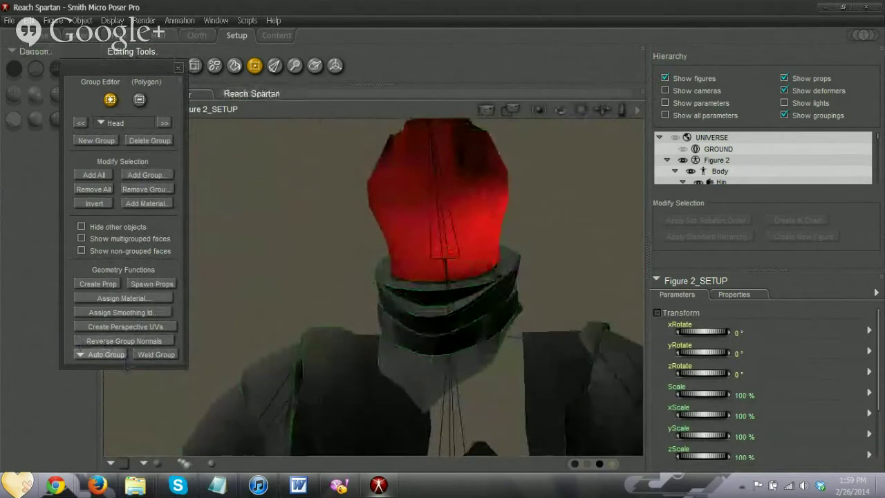
click(140, 353)
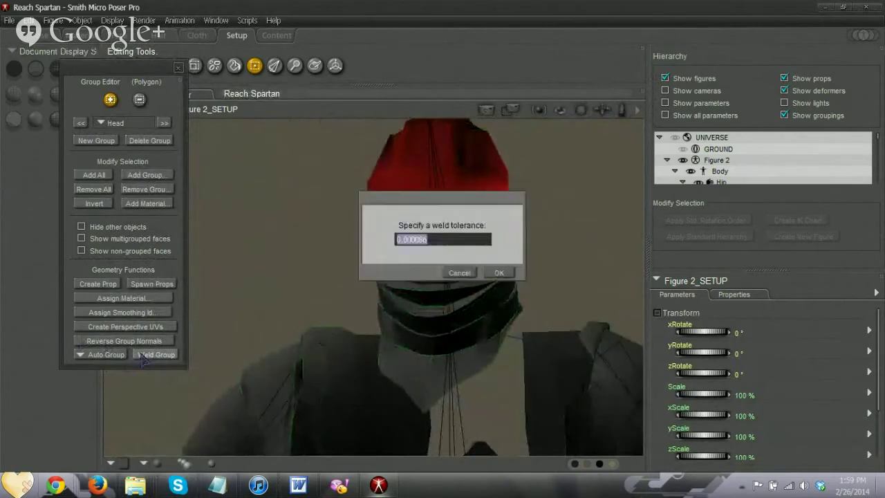
click(500, 273)
Select the Neck group and weld it, accepting the default weld tolerance.
click(111, 122)
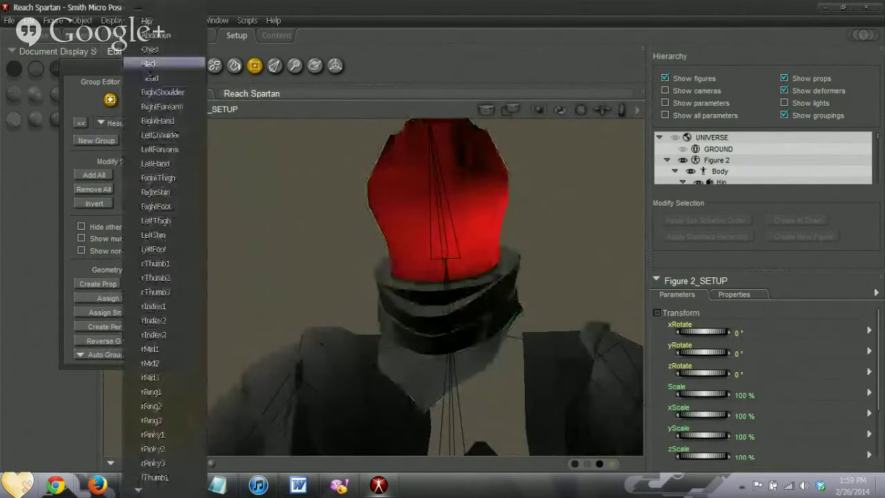
click(149, 64)
mouse_move(582, 112)
mouse_down()
mouse_move(646, 117)
mouse_move(578, 93)
mouse_move(564, 128)
mouse_move(581, 124)
mouse_up()
click(158, 354)
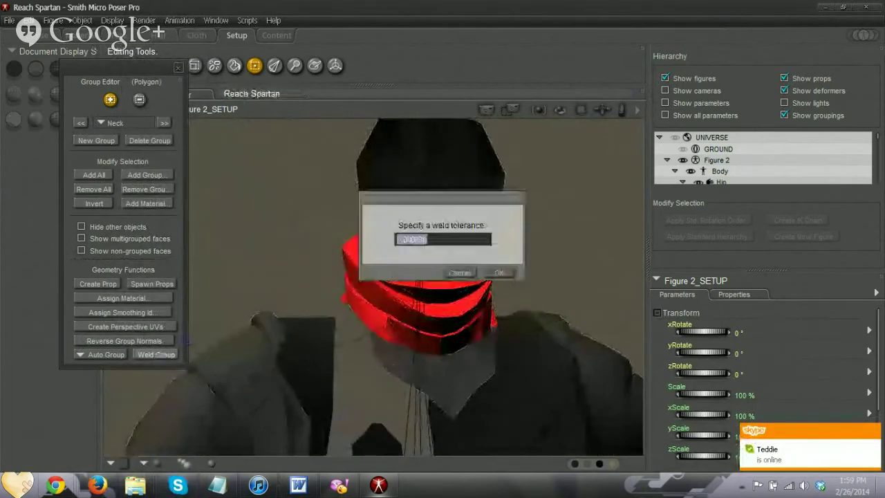
click(495, 271)
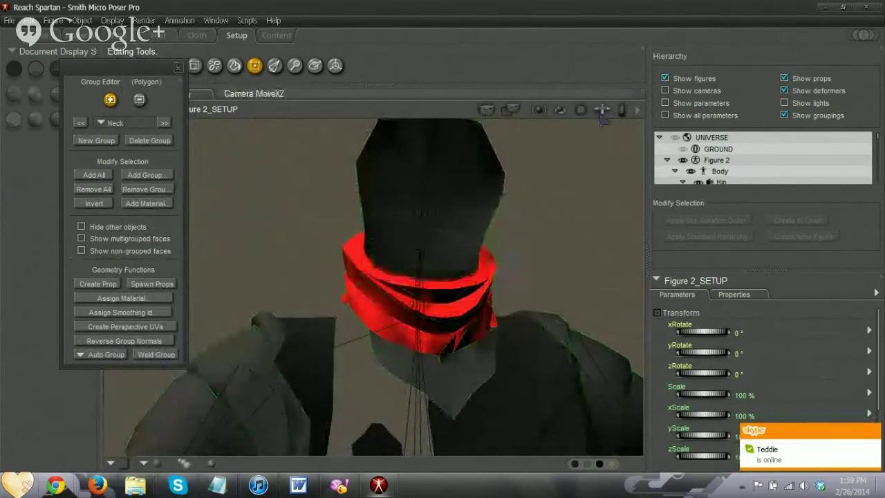
Display the Chest group's polygons and examine them on the torso from the front and back.
drag(602, 114, 607, 142)
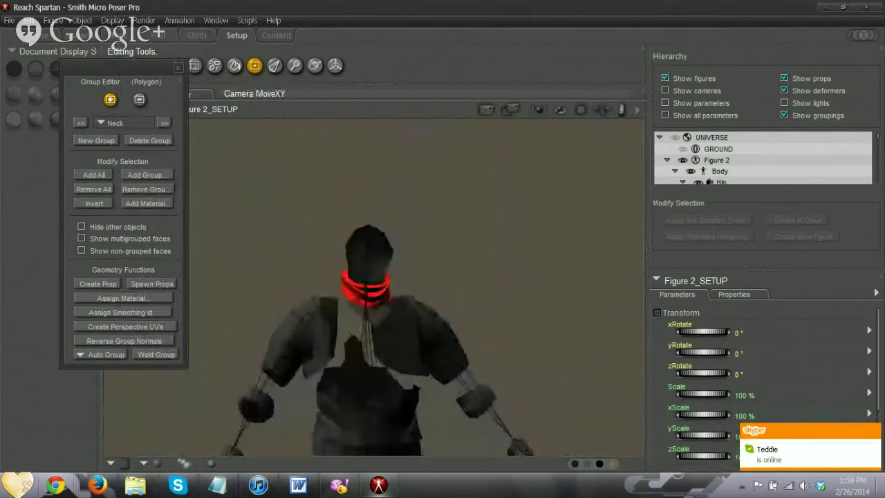
drag(602, 110, 560, 119)
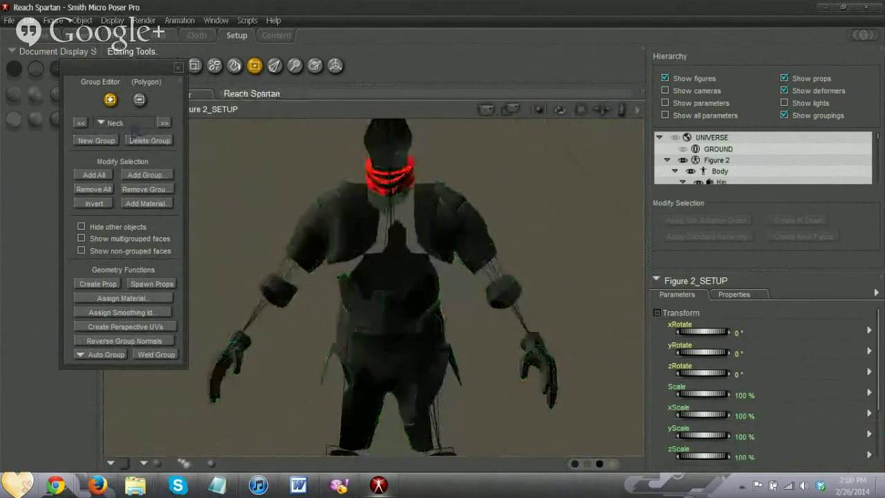
click(117, 125)
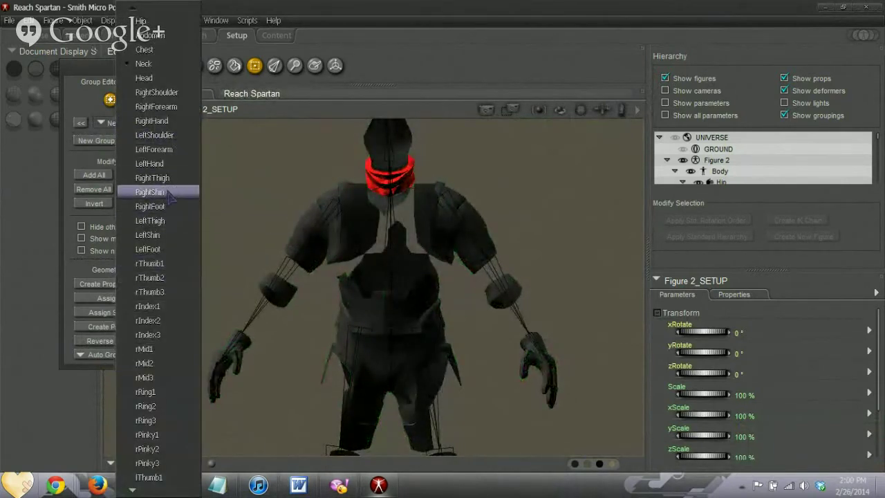
click(159, 51)
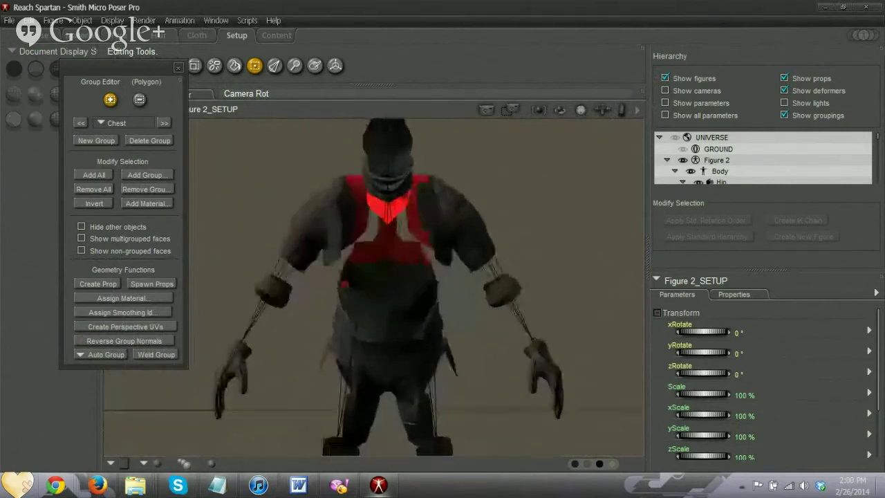
drag(581, 110, 608, 141)
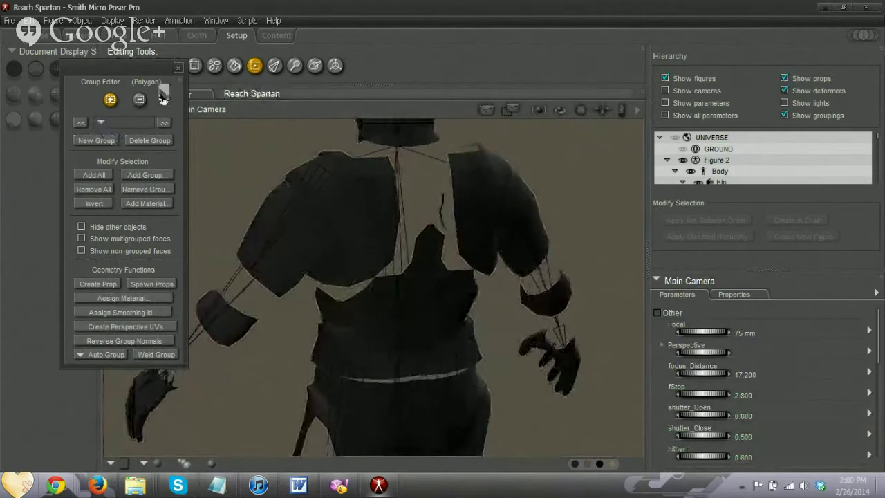
drag(622, 109, 623, 114)
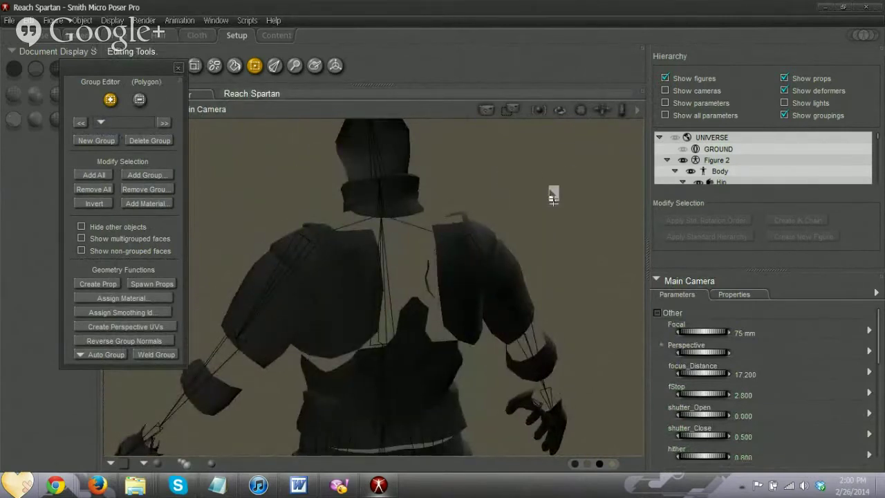
Reopen the Group Editor on the whole figure and display the Chest group's polygons on the torso again.
click(179, 70)
click(255, 67)
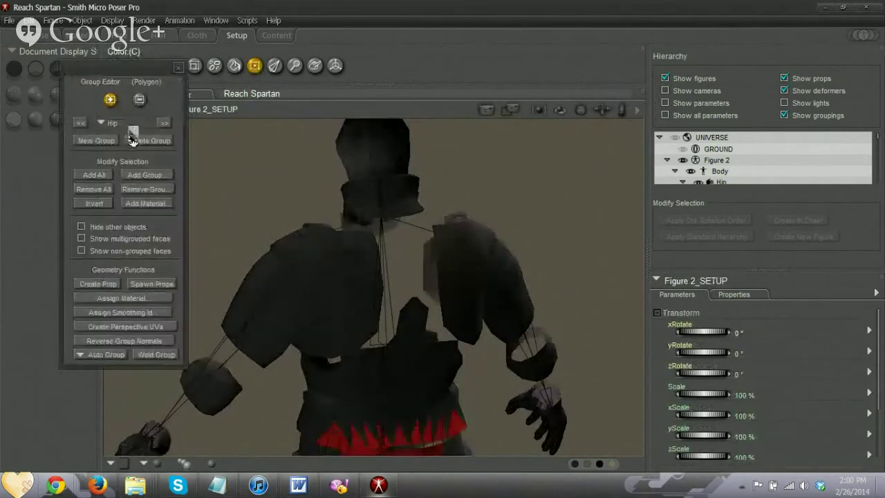
click(120, 125)
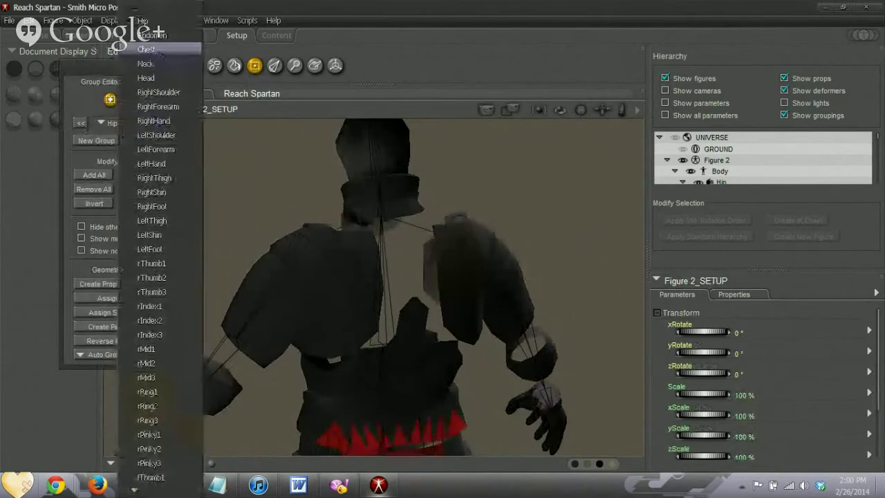
click(148, 48)
drag(581, 109, 606, 123)
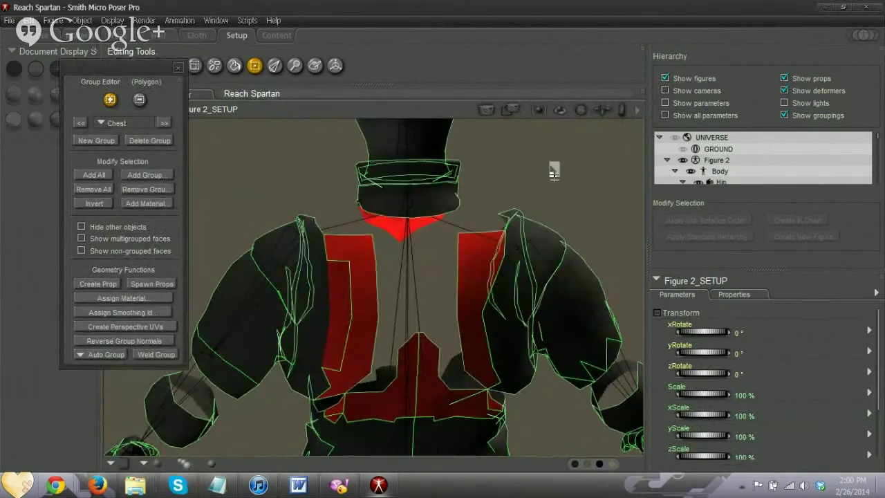
drag(580, 110, 616, 108)
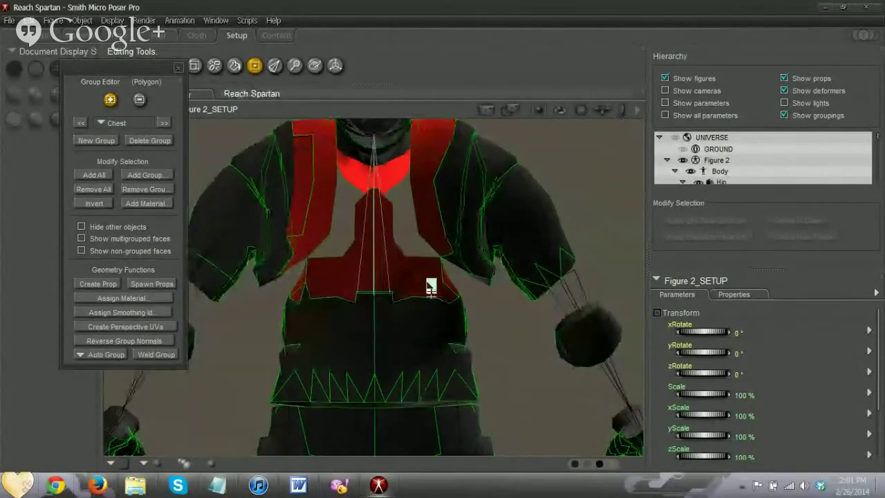
Add the band of polygons across the torso just above the waist to the Abdomen group.
click(127, 123)
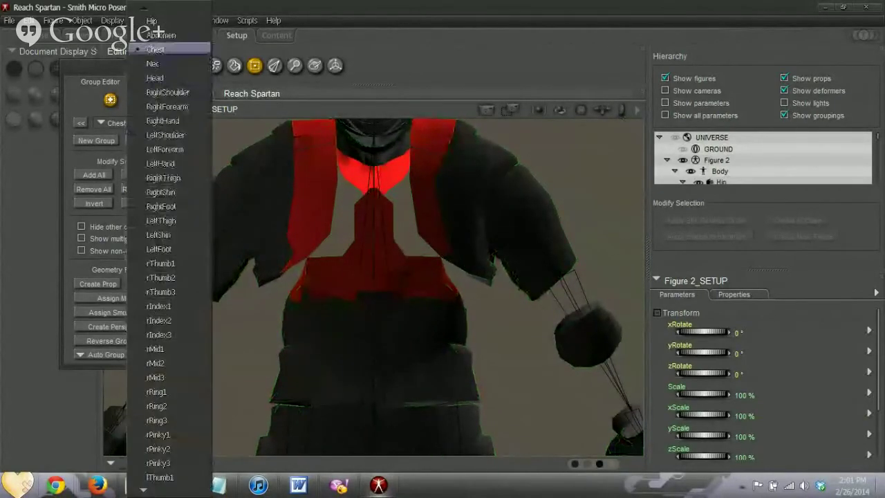
click(161, 35)
drag(447, 326, 342, 312)
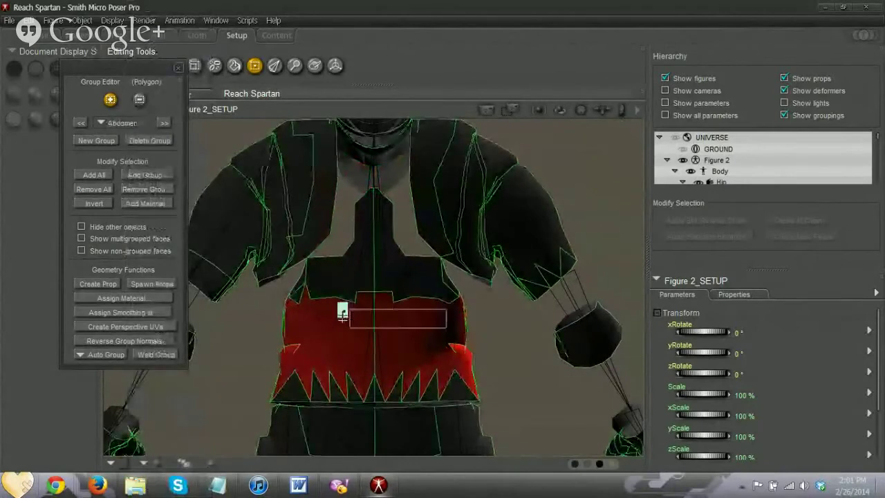
drag(292, 294, 292, 289)
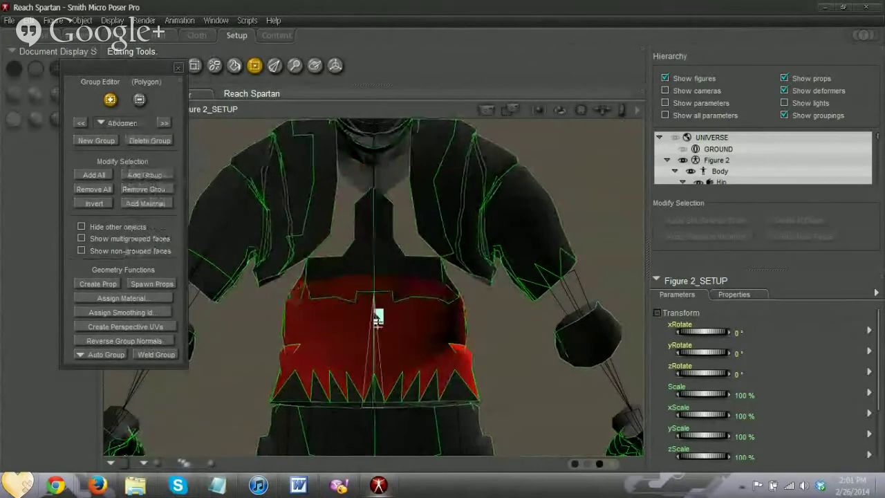
drag(467, 313, 424, 299)
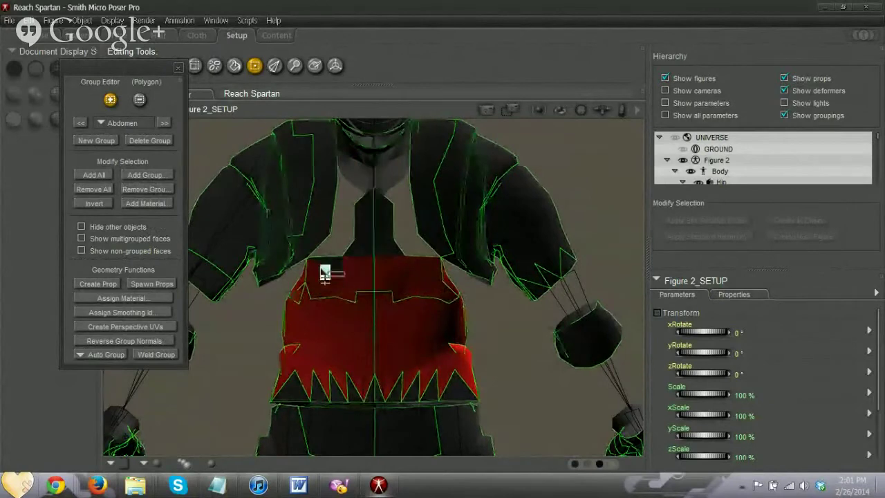
Check the Chest group from above and add the stray polygons on the raised tip of the torso plate to the Abdomen group.
click(130, 124)
click(156, 49)
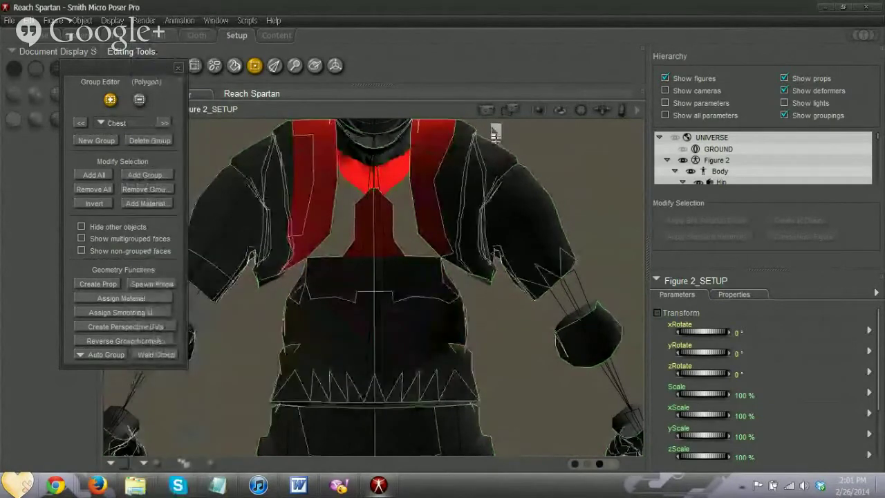
drag(584, 111, 501, 186)
click(116, 125)
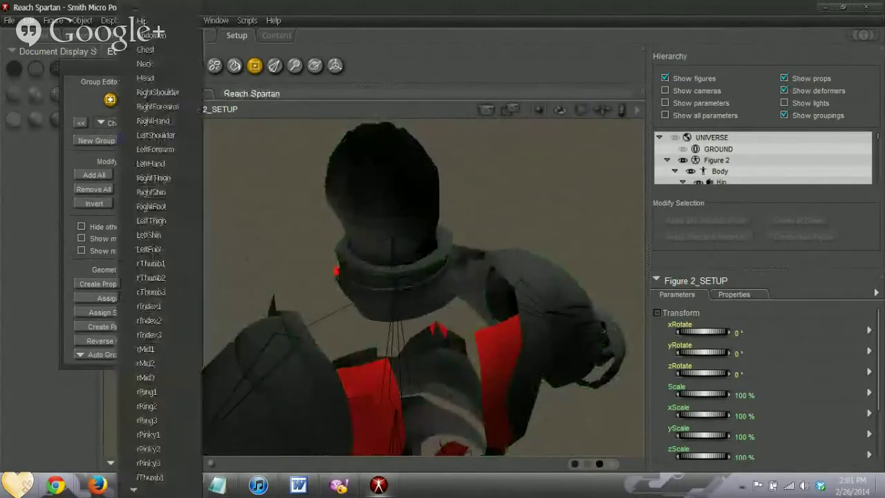
click(153, 35)
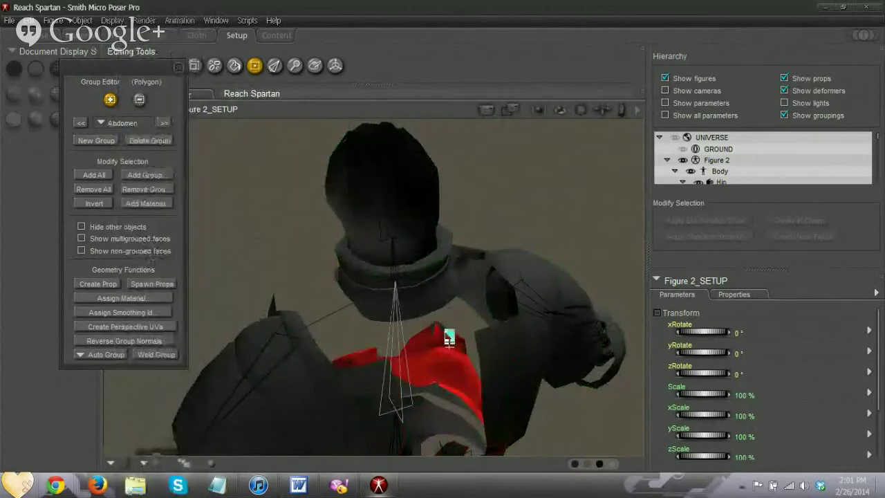
drag(448, 334, 430, 329)
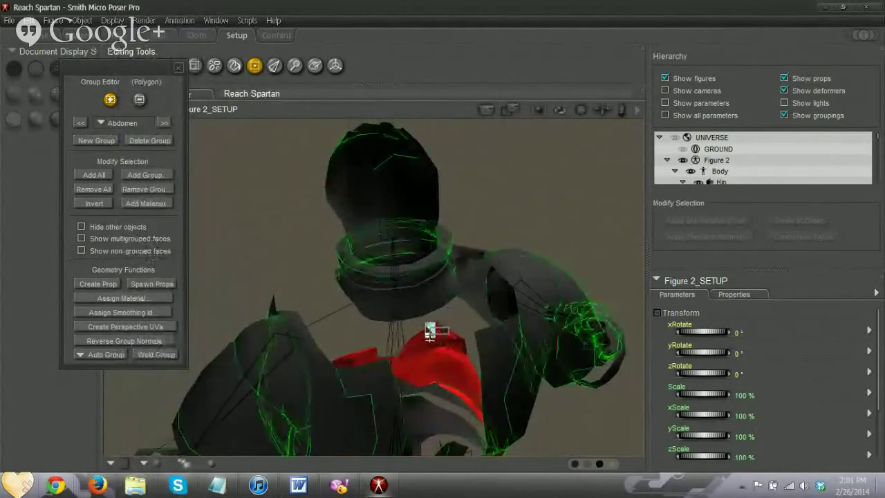
Display the Chest group and examine its boundary with the abdomen and shoulders from several sides.
click(122, 124)
click(152, 50)
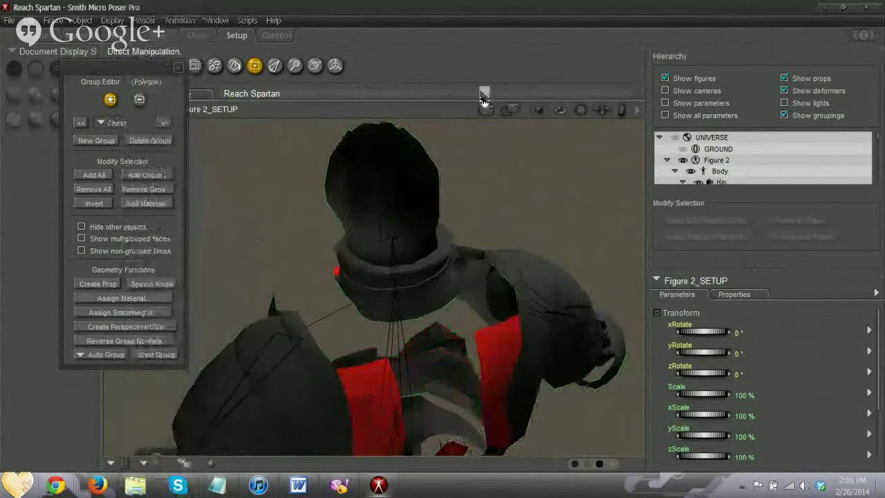
drag(581, 111, 657, 147)
drag(581, 110, 470, 124)
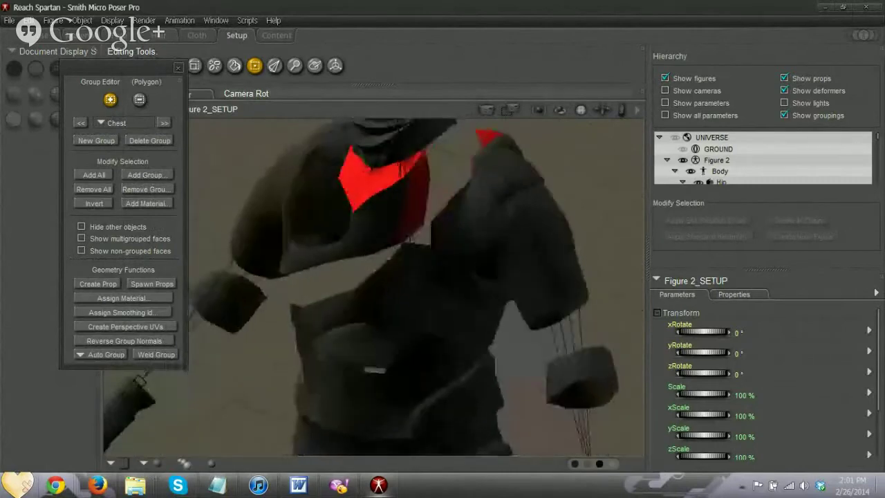
drag(581, 110, 520, 140)
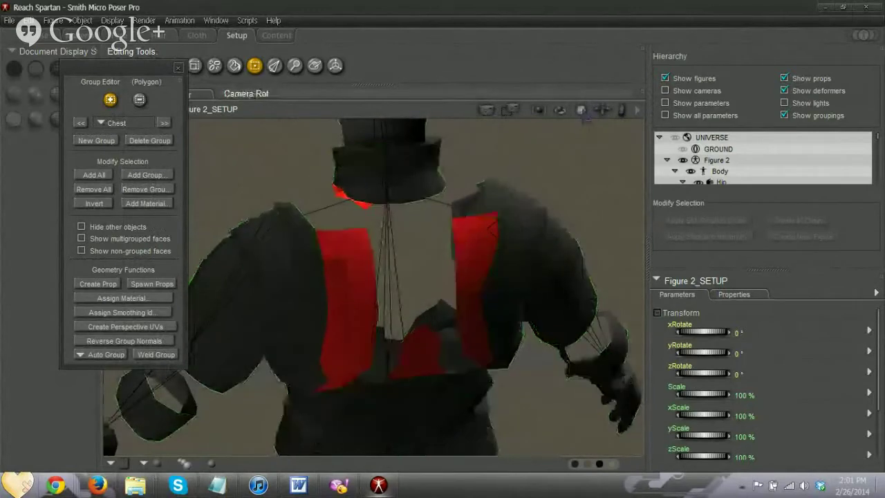
drag(583, 113, 542, 324)
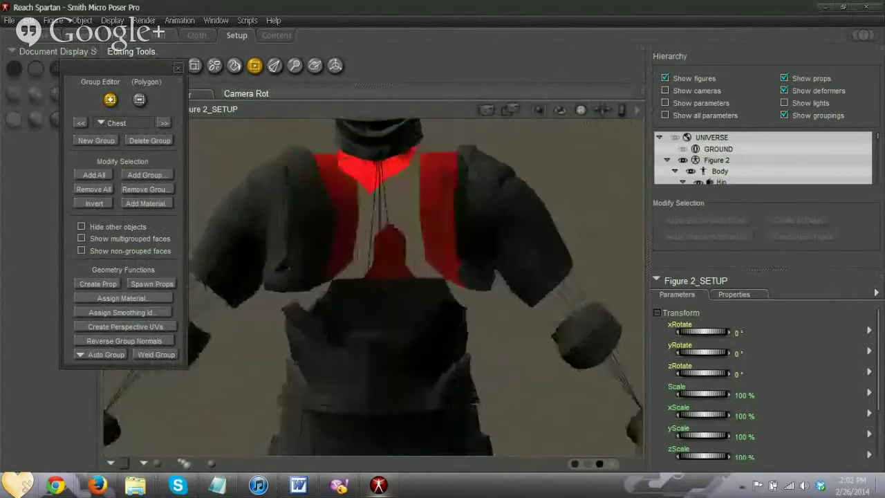
drag(581, 110, 586, 117)
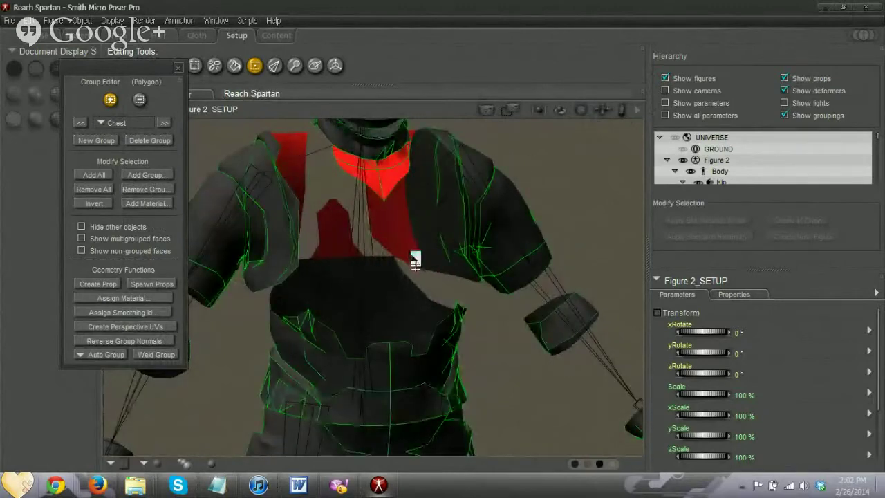
Extend the Chest group across the torso plate's unassigned outer polygons beside the shoulder.
drag(581, 110, 657, 109)
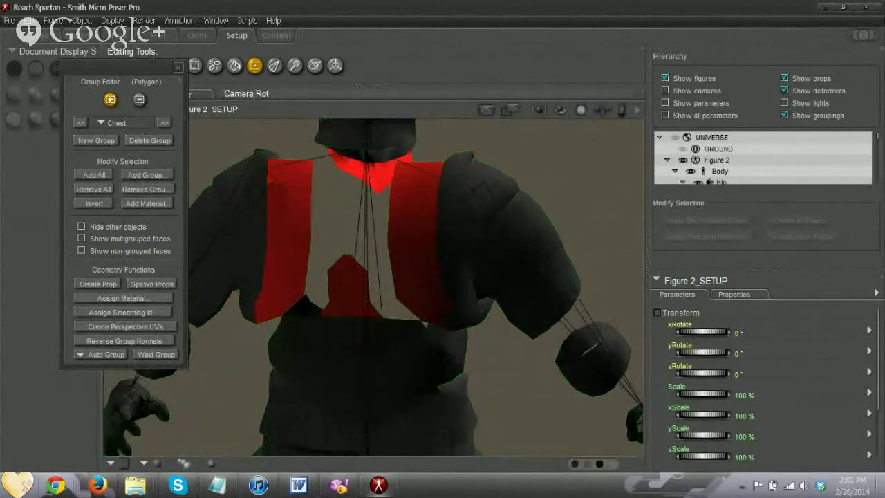
mouse_move(582, 111)
mouse_down()
mouse_move(582, 119)
mouse_move(588, 113)
mouse_up()
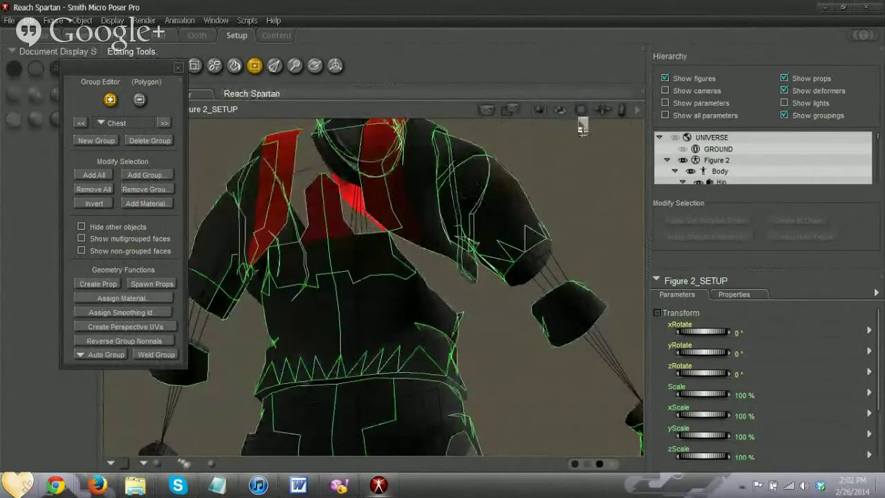
drag(582, 111, 581, 111)
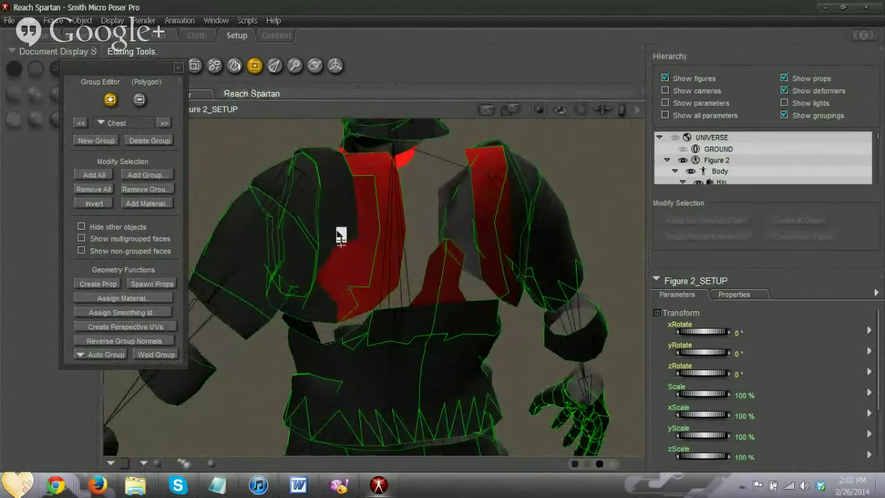
click(318, 162)
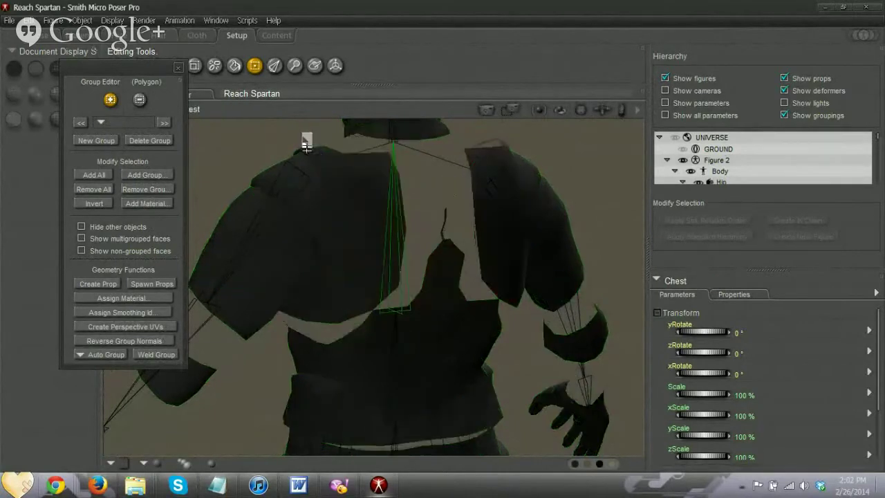
Reopen the Group Editor for the whole figure and display the Chest group.
click(178, 67)
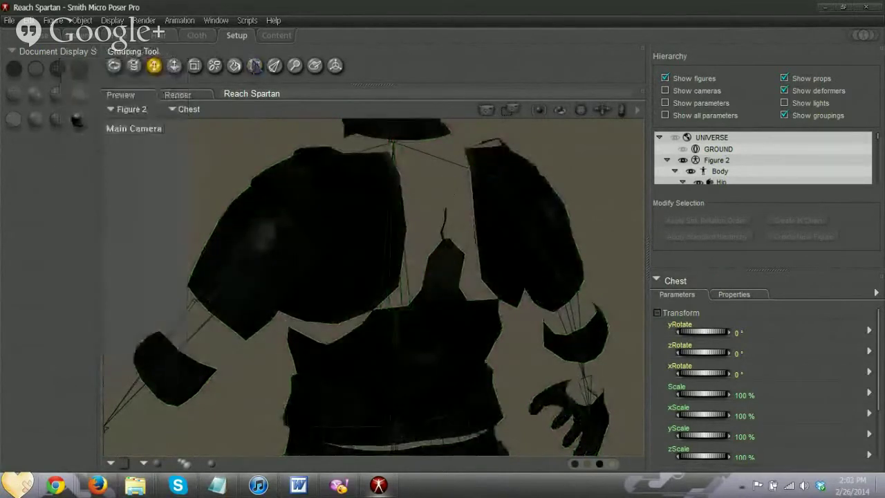
click(255, 66)
click(113, 124)
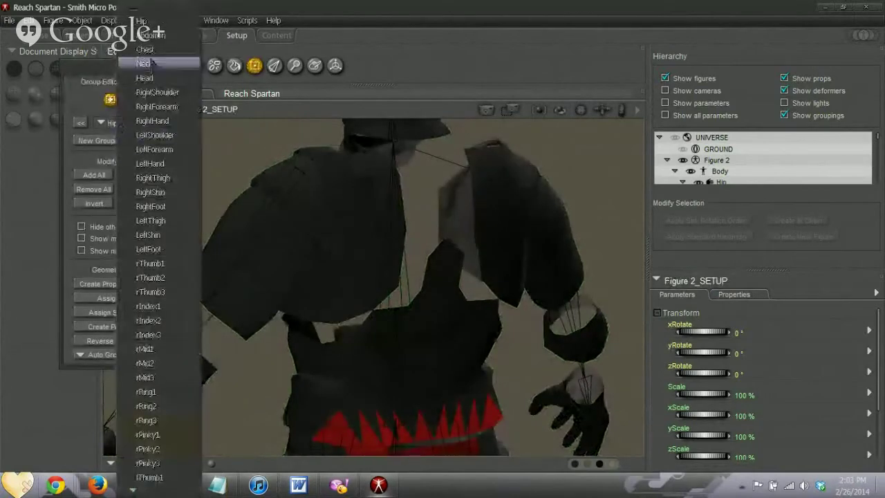
click(145, 49)
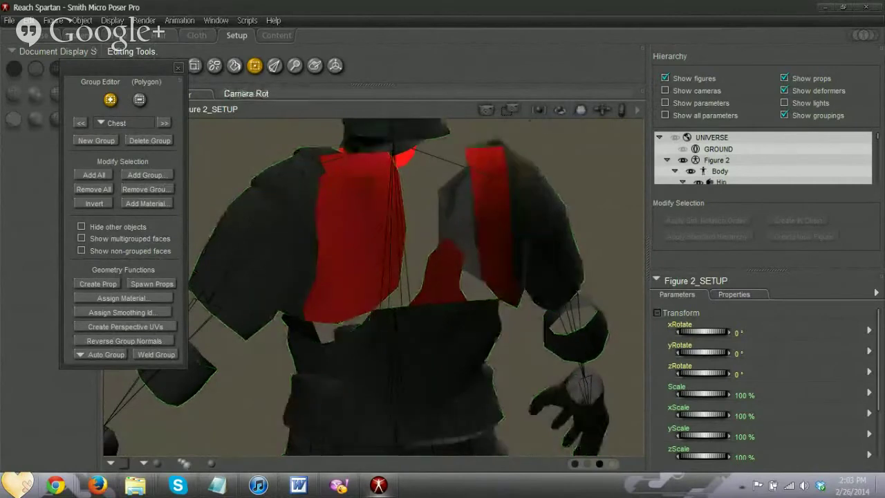
Add the polygons at the torso plate's pointed lower outer corner, beneath the shoulder, to the Chest group.
drag(581, 110, 597, 126)
click(304, 238)
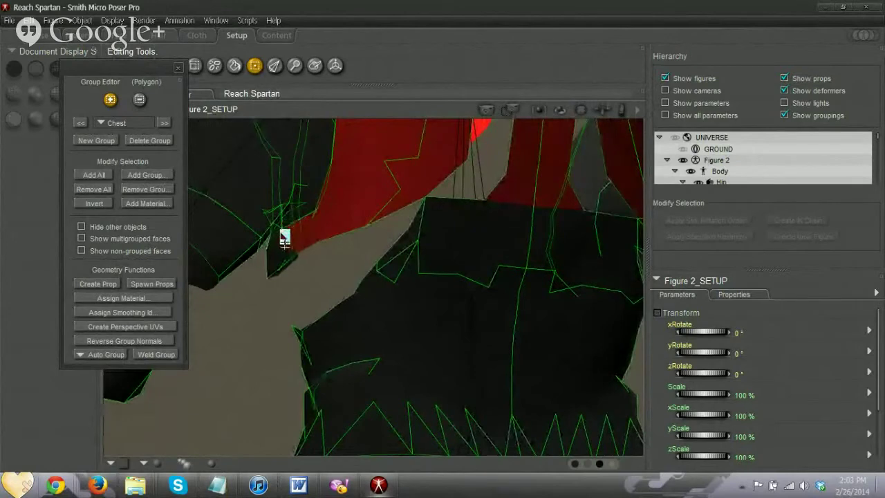
click(280, 248)
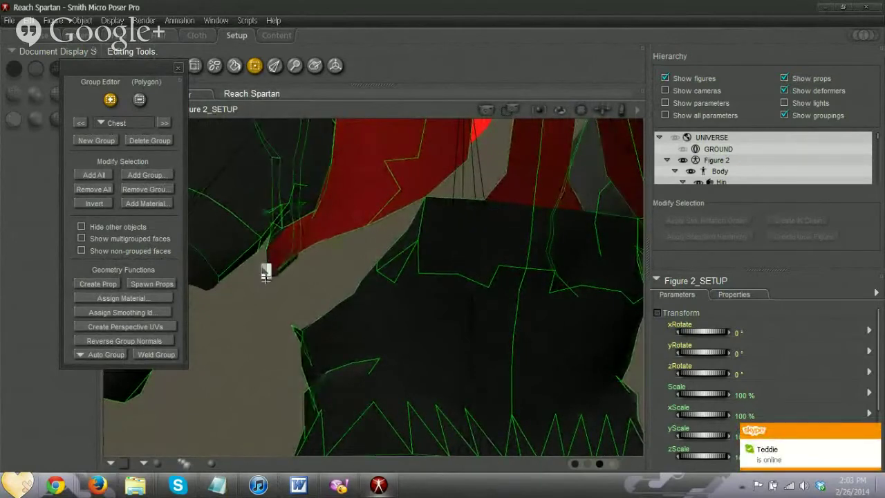
click(267, 271)
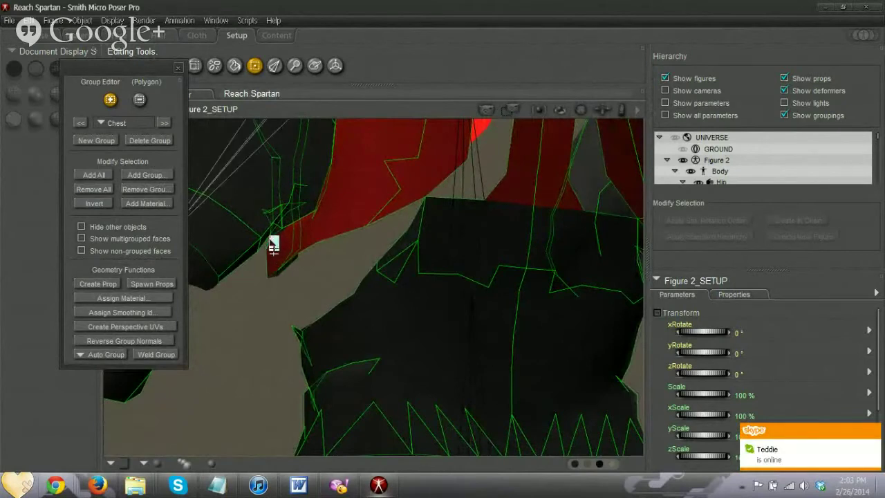
click(271, 241)
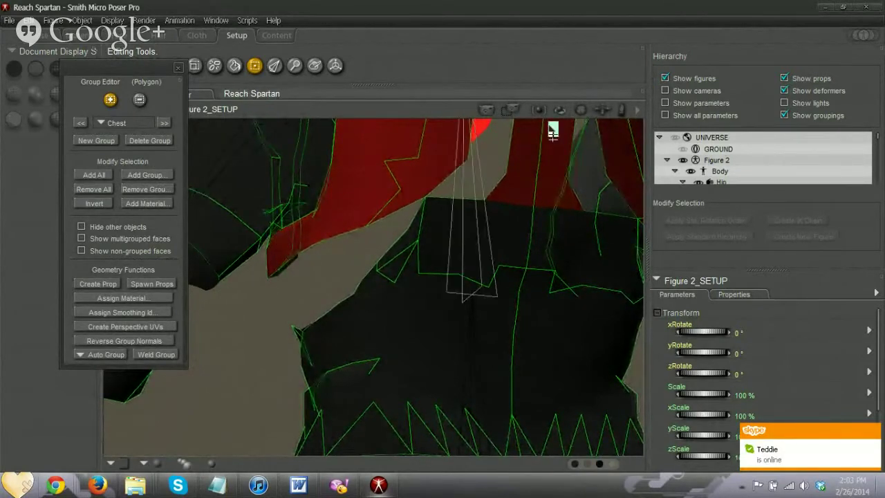
Add the polygons under the opposite armpit and up the inside of the armhole to the Chest group.
drag(580, 109, 604, 109)
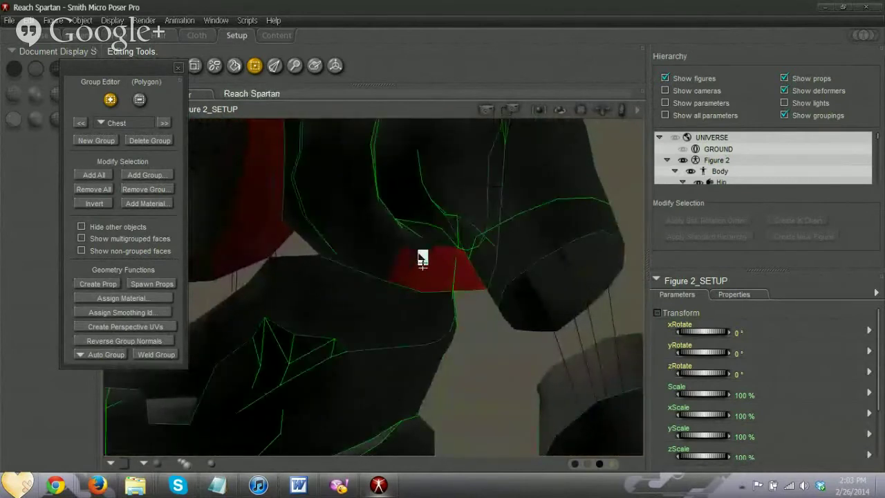
click(389, 232)
click(353, 249)
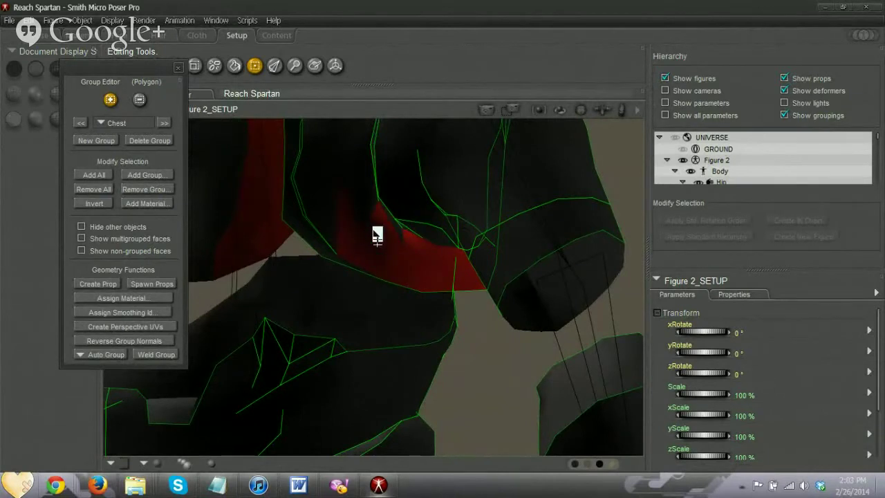
click(395, 233)
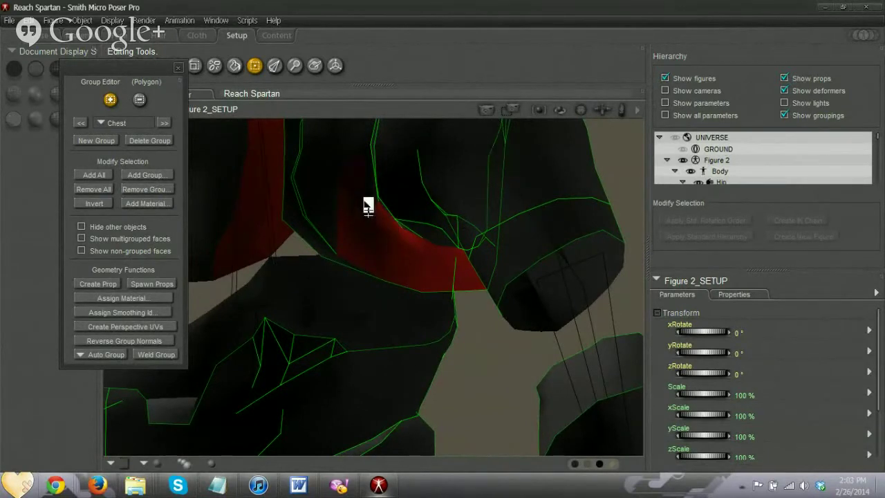
drag(582, 112, 635, 126)
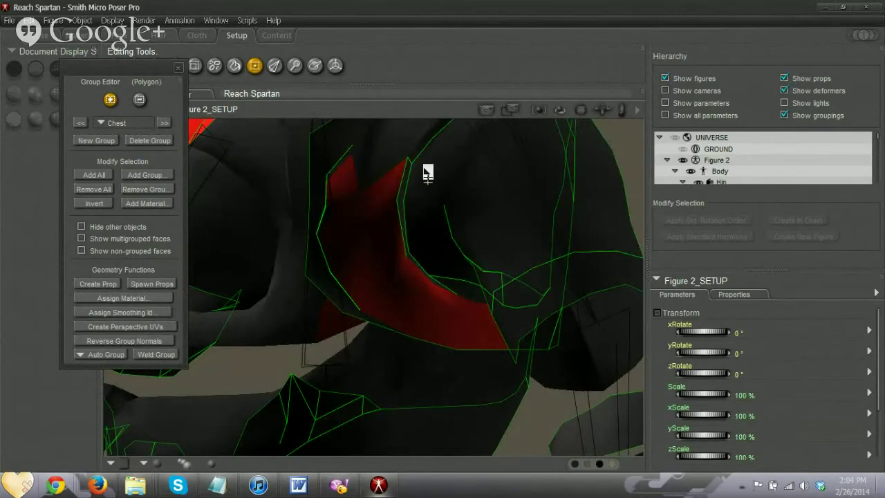
Add the polygons on the front of the shoulder and the small flap at its top to the Chest group.
drag(622, 109, 619, 142)
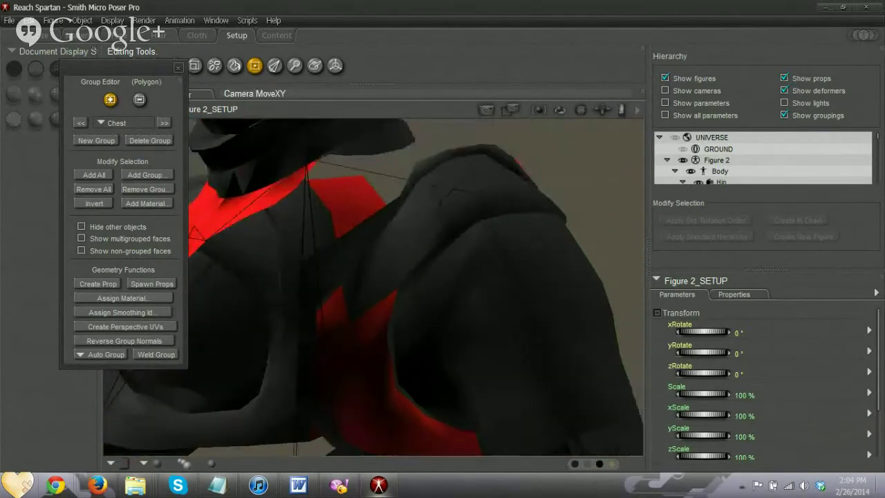
mouse_move(581, 110)
mouse_down()
mouse_move(605, 114)
mouse_move(579, 114)
mouse_move(589, 112)
mouse_move(588, 120)
mouse_move(578, 110)
mouse_move(583, 116)
mouse_up()
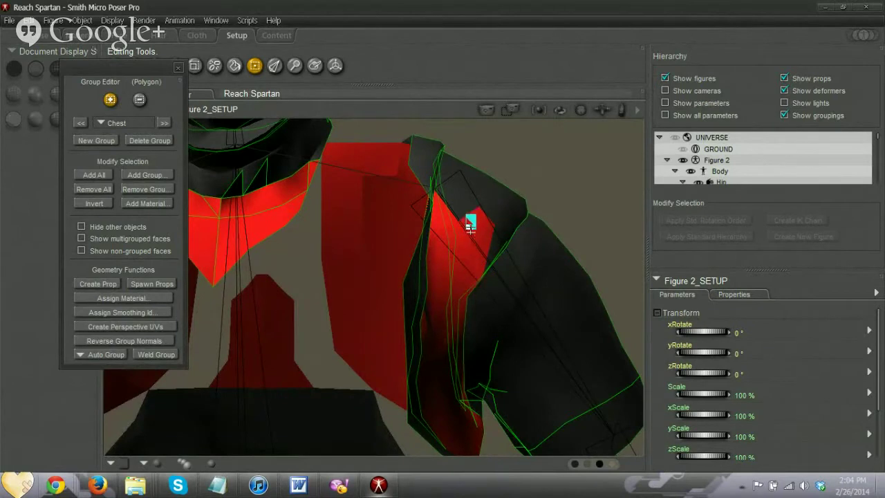
click(462, 190)
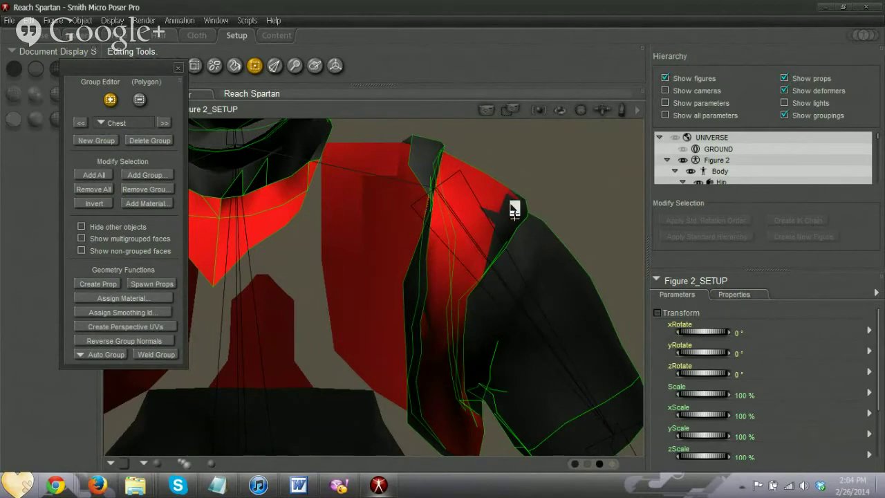
mouse_move(581, 109)
mouse_down()
mouse_move(539, 119)
mouse_move(580, 115)
mouse_up()
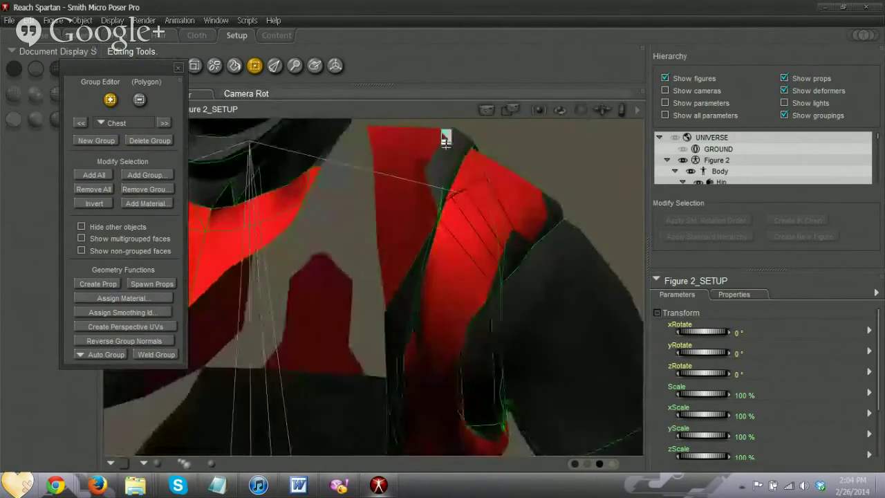
drag(426, 123, 493, 187)
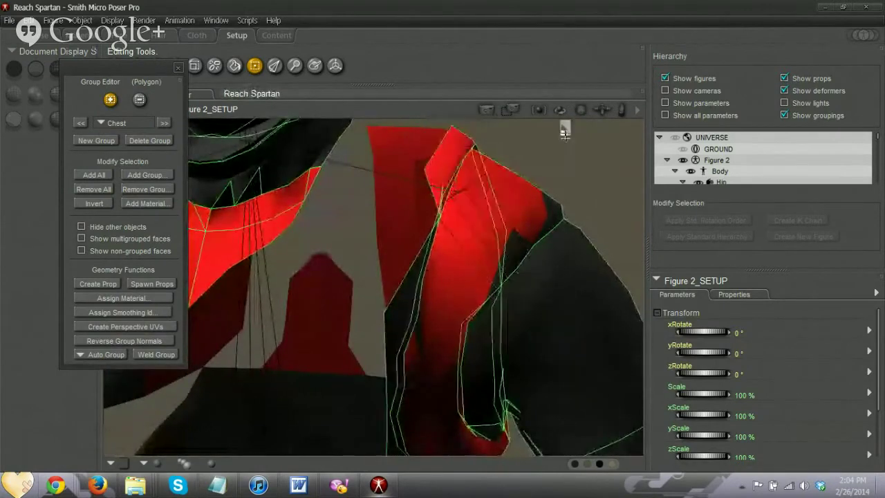
Add the remaining polygons over the top of the shoulder, along the upper rim of the armhole, to the Chest group.
drag(583, 112, 557, 126)
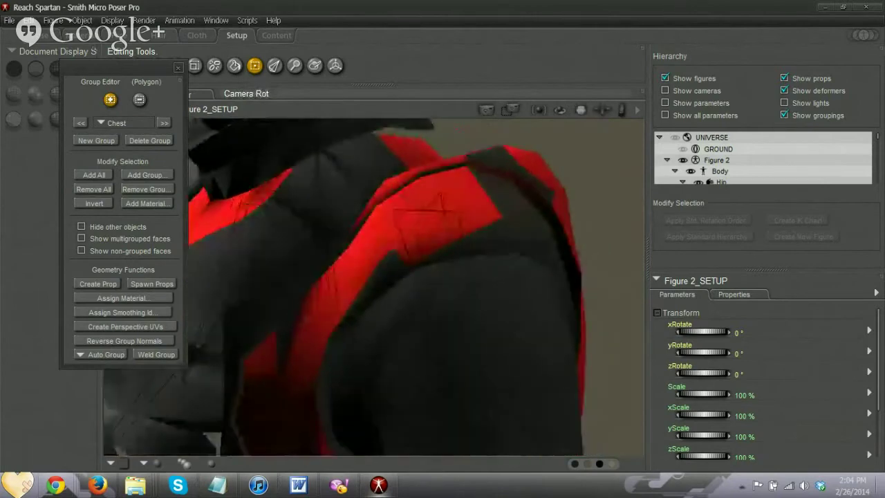
drag(482, 133, 560, 182)
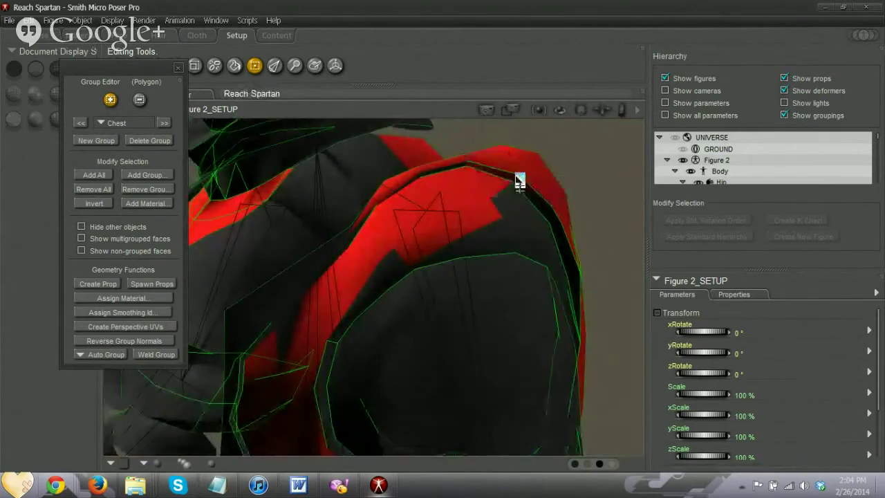
mouse_move(582, 111)
mouse_down()
mouse_move(603, 110)
mouse_move(582, 119)
mouse_up()
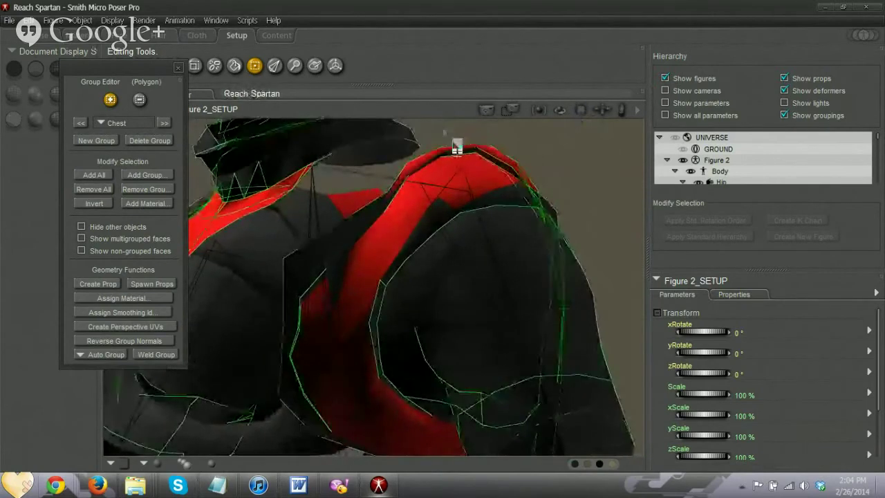
drag(430, 144, 440, 163)
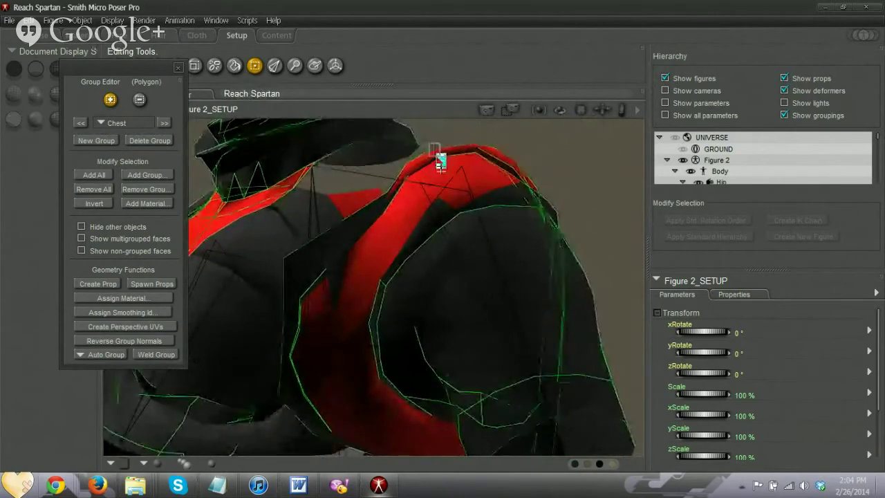
Select the polygons along the torso plate's inner edge beside the armhole for the Chest group.
drag(581, 110, 609, 123)
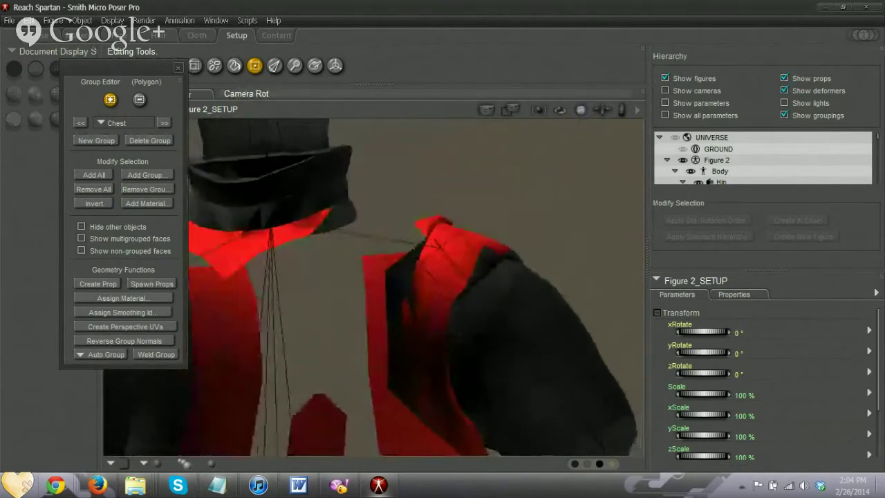
drag(385, 205, 424, 320)
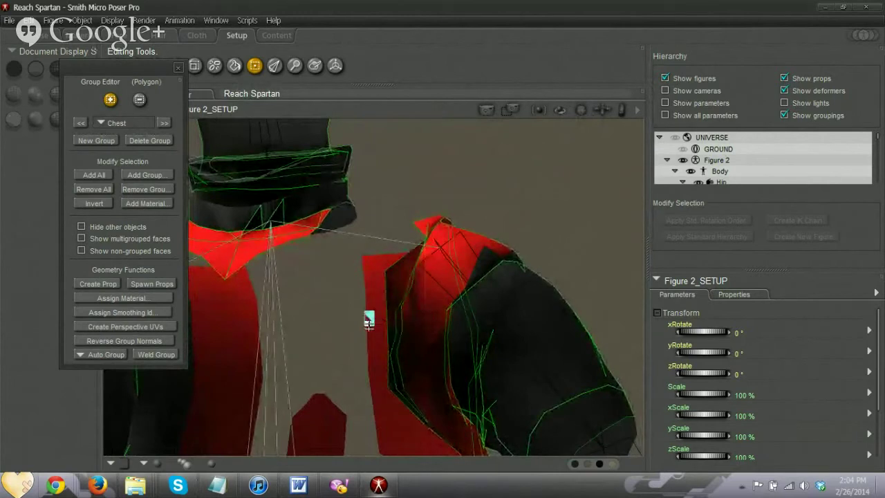
drag(369, 317, 402, 372)
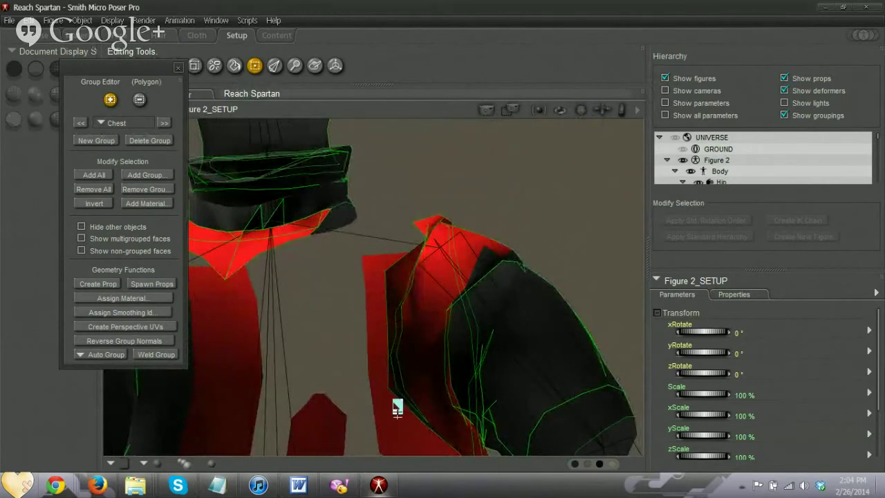
drag(620, 111, 613, 84)
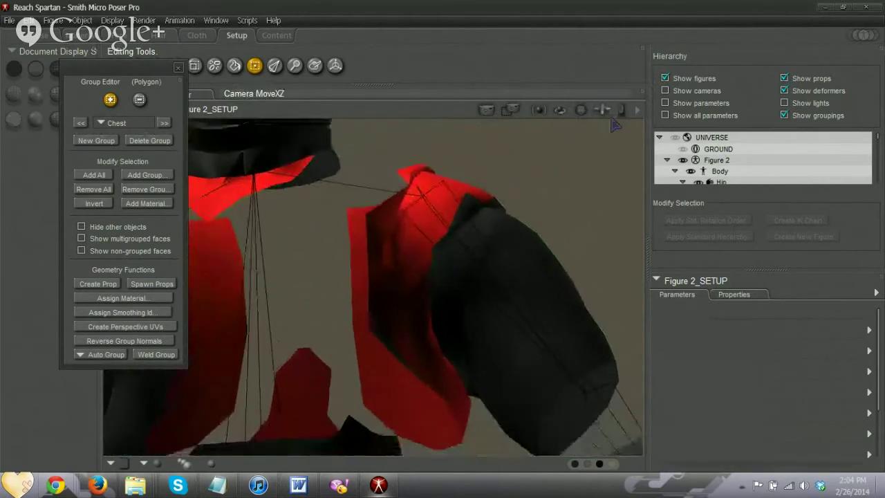
Switch to iTunes, skip to the next song in the playlist, and return to Poser.
click(259, 486)
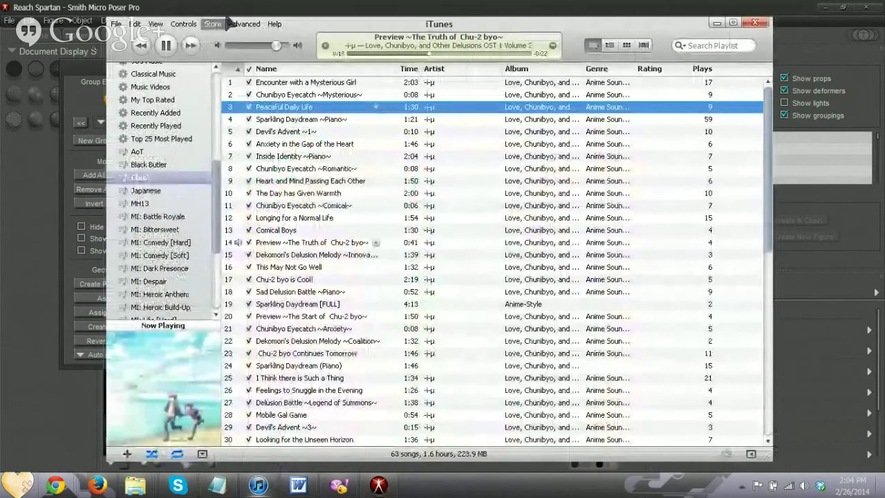
click(190, 46)
key(alt+Tab)
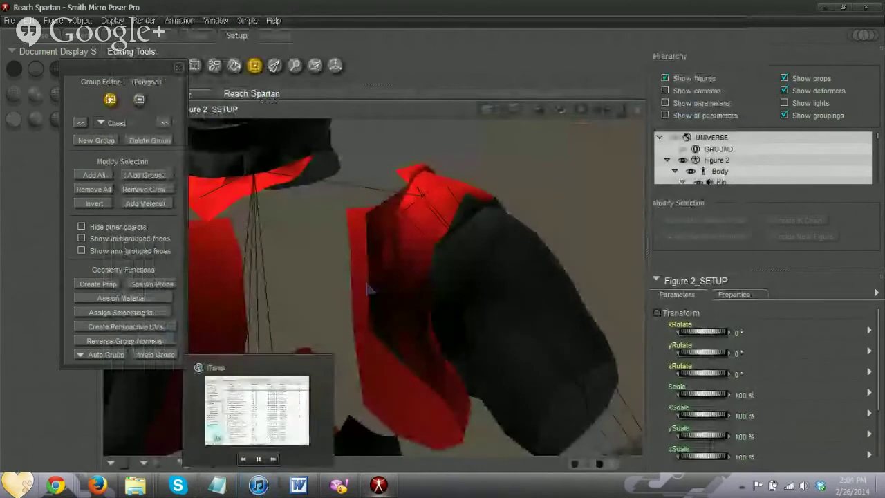
Add the polygons on the torso plate's lower part and narrow side rim beside the armhole to the Chest group.
drag(620, 110, 613, 76)
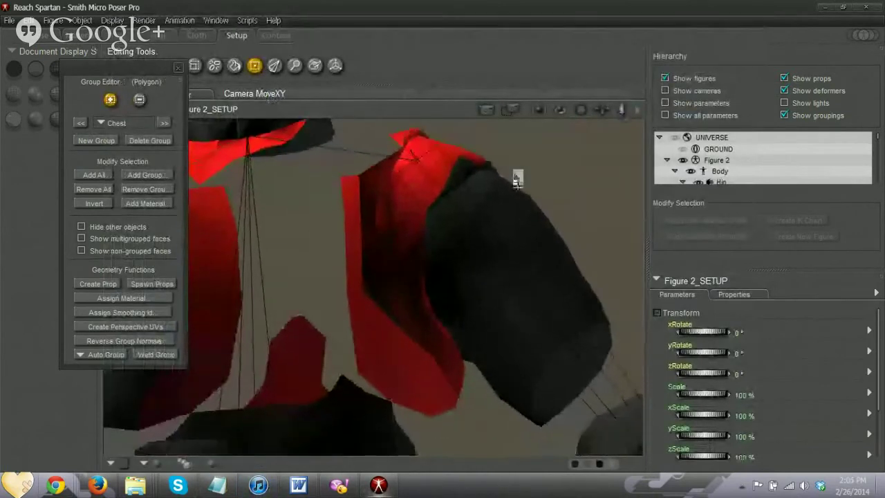
drag(348, 269, 406, 355)
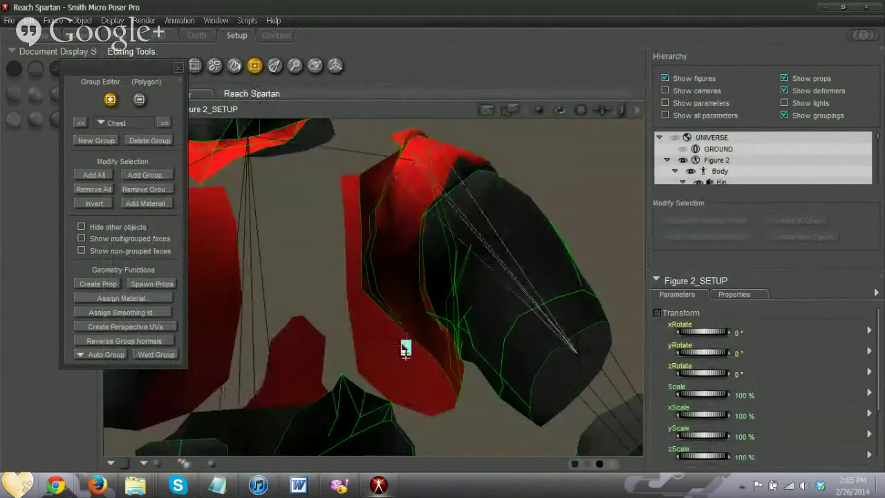
mouse_move(581, 110)
mouse_down()
mouse_move(517, 111)
mouse_move(582, 119)
mouse_up()
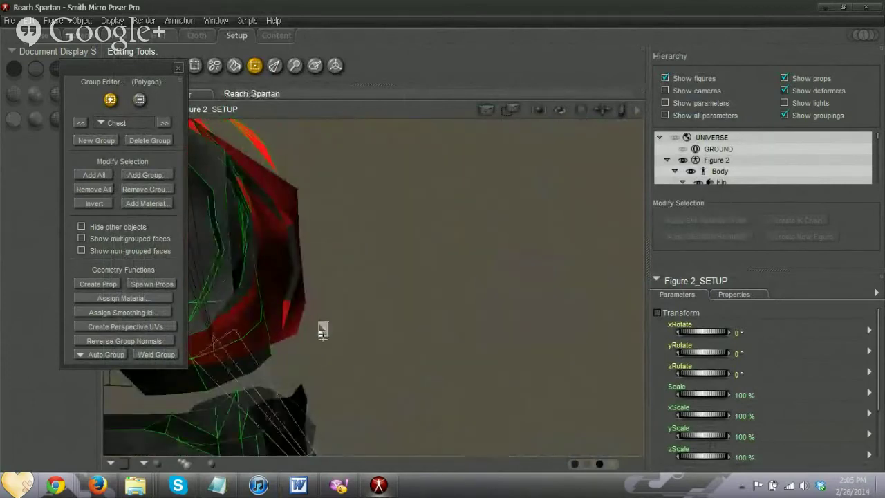
drag(322, 326, 285, 210)
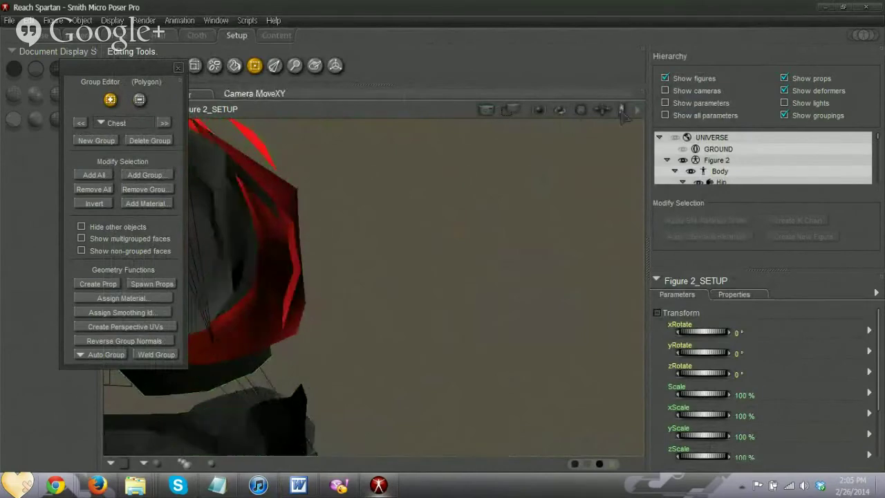
drag(582, 114, 528, 126)
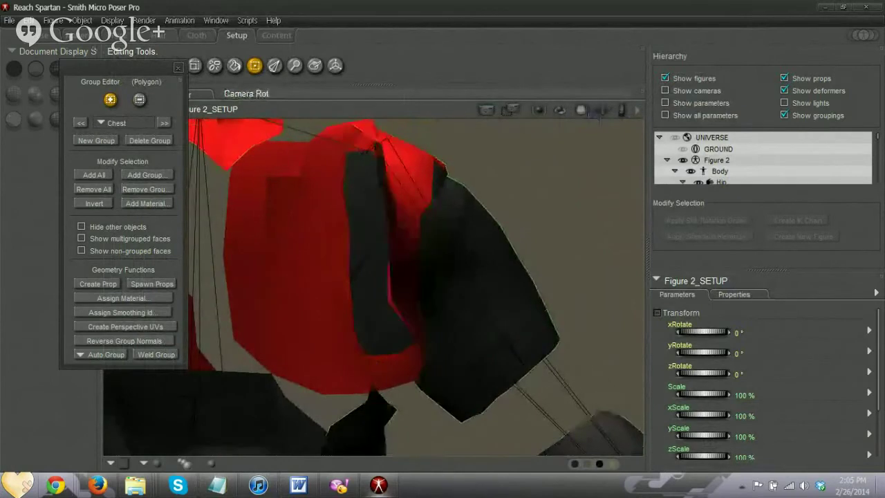
Add the remaining polygons on the band over the first shoulder, between the torso plate and upper arm, to the Chest group.
drag(584, 113, 600, 115)
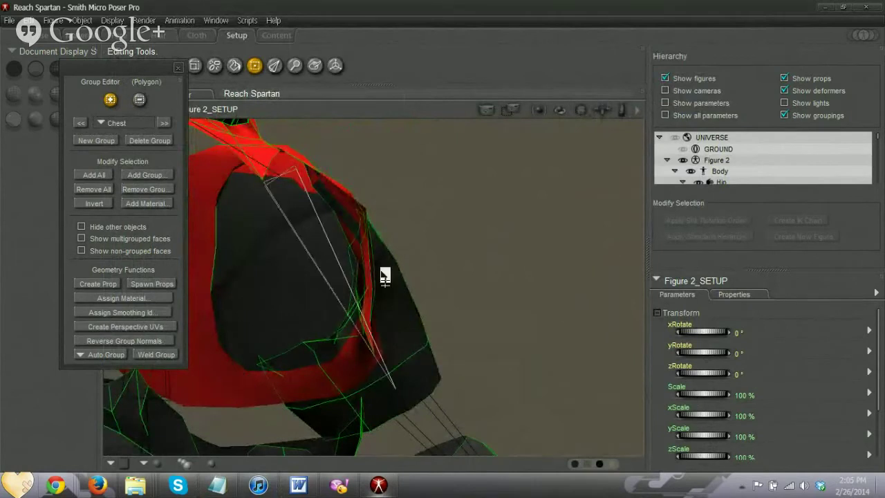
drag(582, 112, 593, 115)
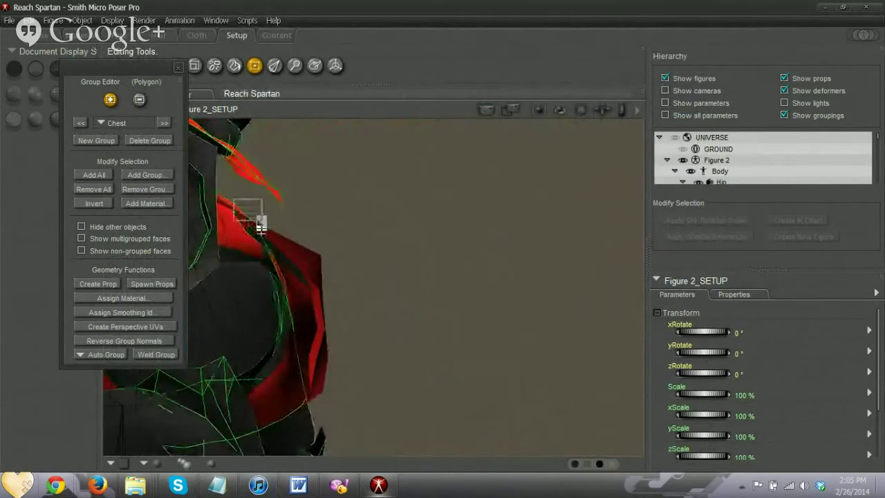
drag(263, 224, 303, 267)
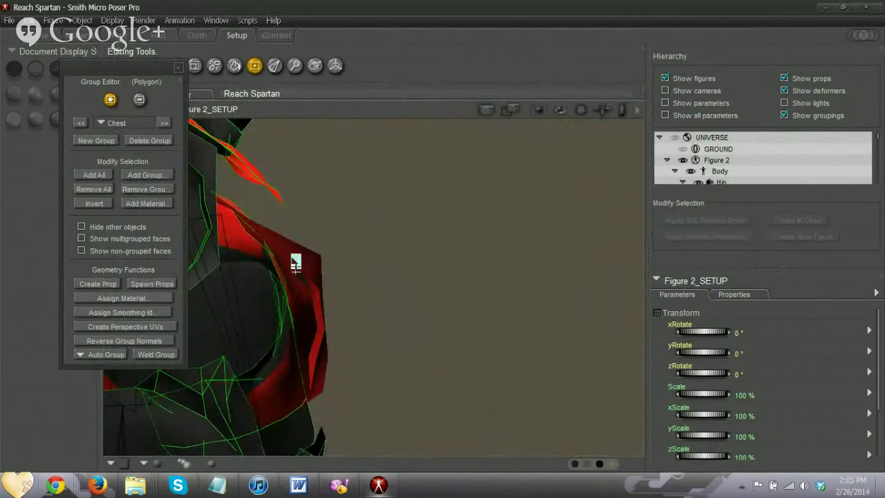
mouse_move(580, 110)
mouse_down()
mouse_move(613, 125)
mouse_move(601, 116)
mouse_move(609, 116)
mouse_move(569, 111)
mouse_move(568, 119)
mouse_up()
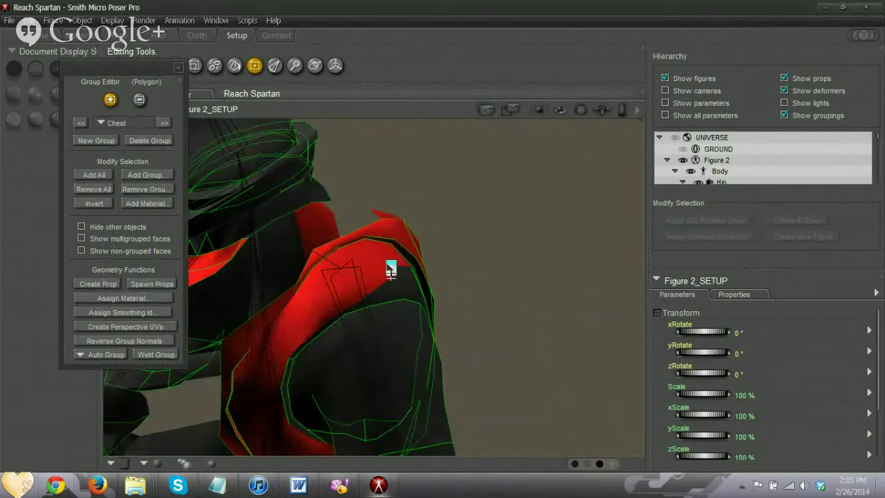
drag(582, 111, 421, 197)
drag(364, 201, 399, 265)
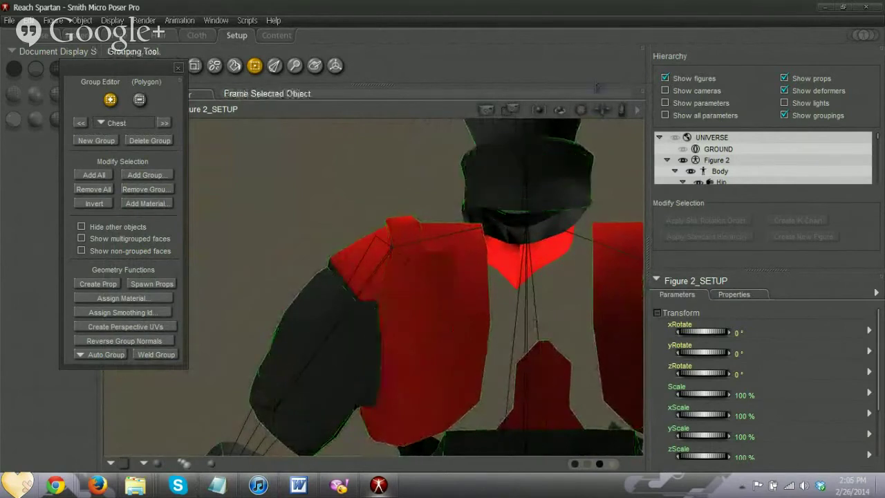
Add the leftover polygons at the lower end of the shoulder band, where it meets the armhole rim, to the Chest group.
drag(583, 111, 522, 128)
drag(599, 123, 610, 91)
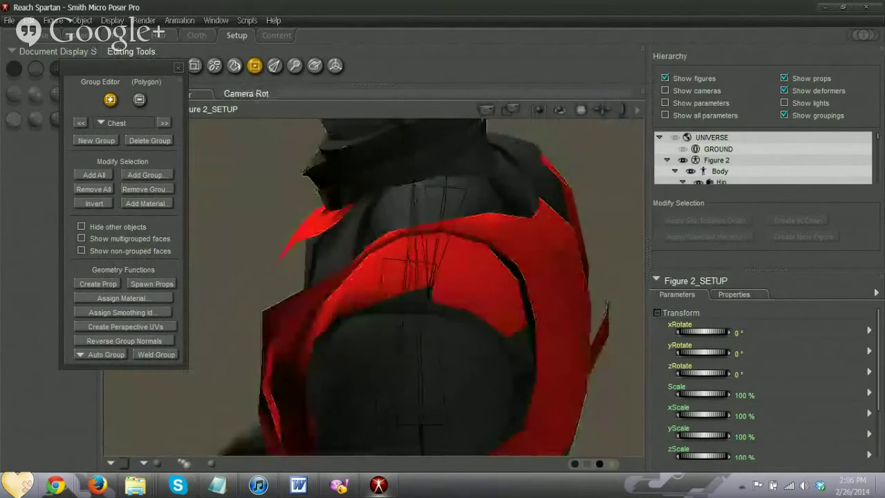
drag(582, 112, 600, 112)
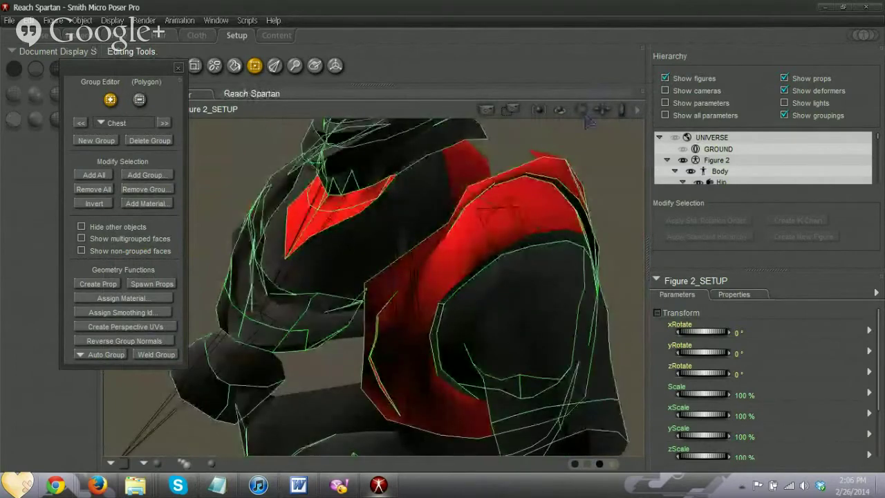
mouse_move(582, 112)
mouse_down()
mouse_move(560, 111)
mouse_move(579, 111)
mouse_up()
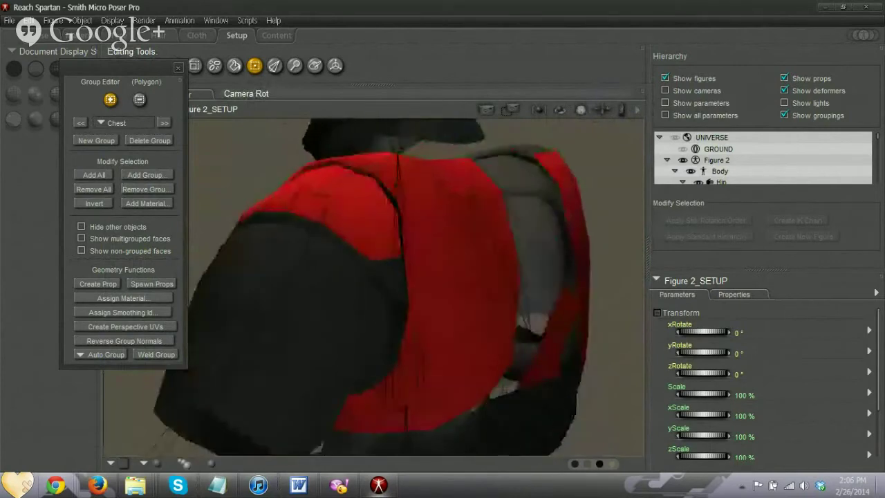
click(380, 269)
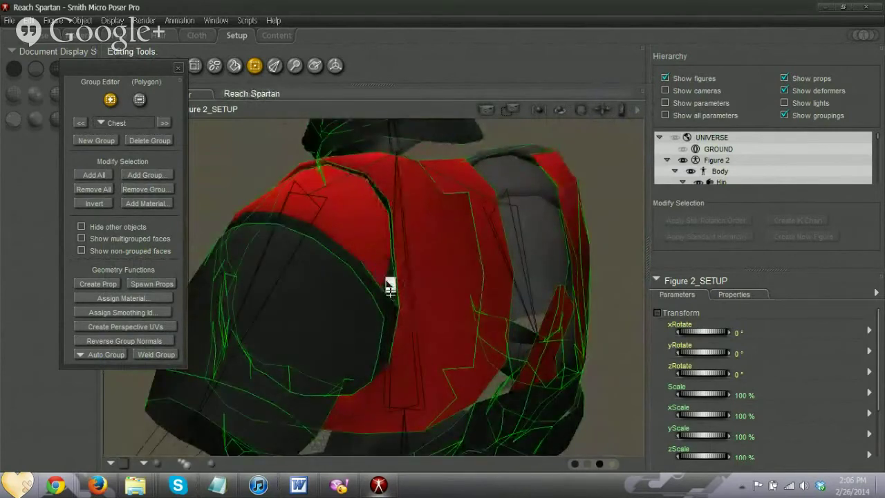
mouse_move(581, 111)
mouse_down()
mouse_move(605, 111)
mouse_move(585, 124)
mouse_up()
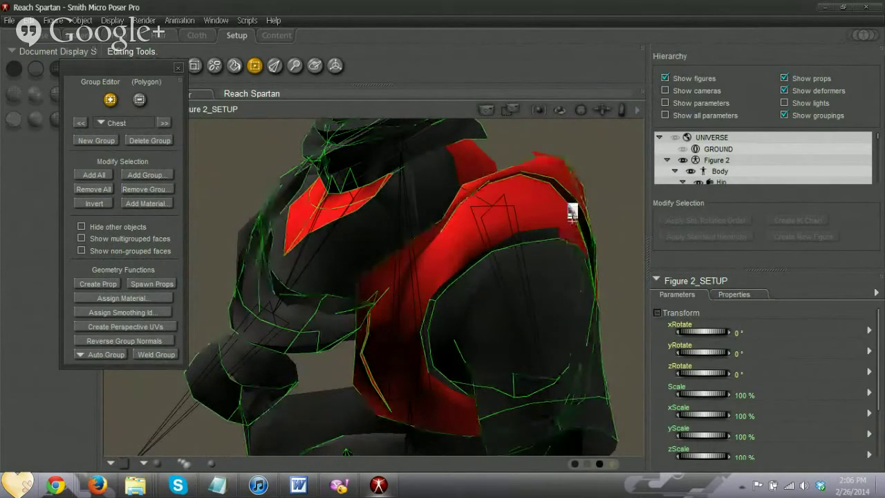
drag(580, 112, 486, 220)
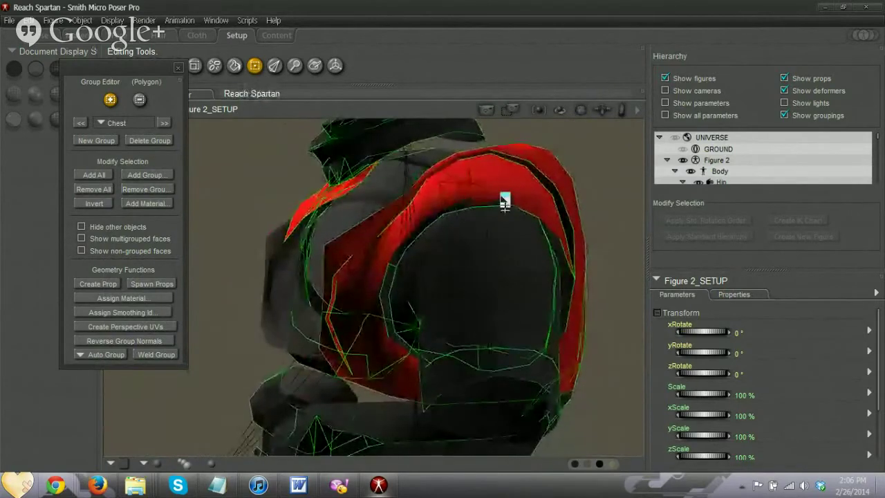
drag(603, 110, 644, 105)
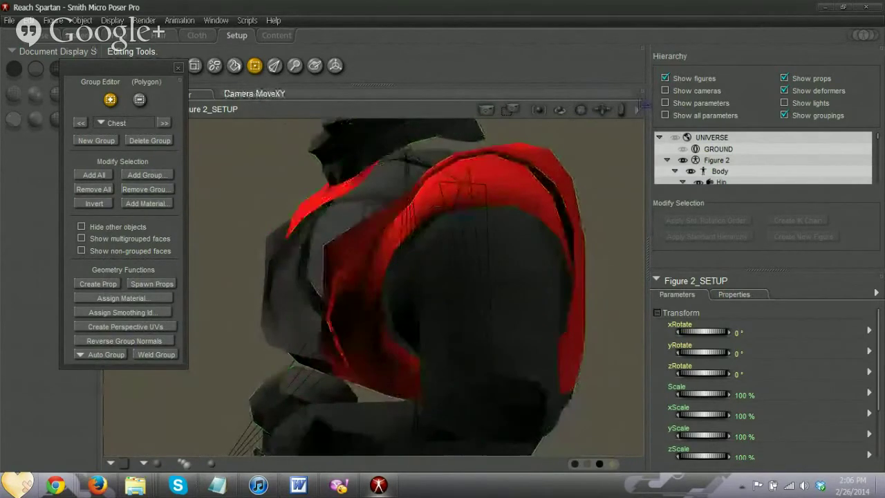
mouse_move(581, 116)
mouse_down()
mouse_move(541, 129)
mouse_move(571, 130)
mouse_up()
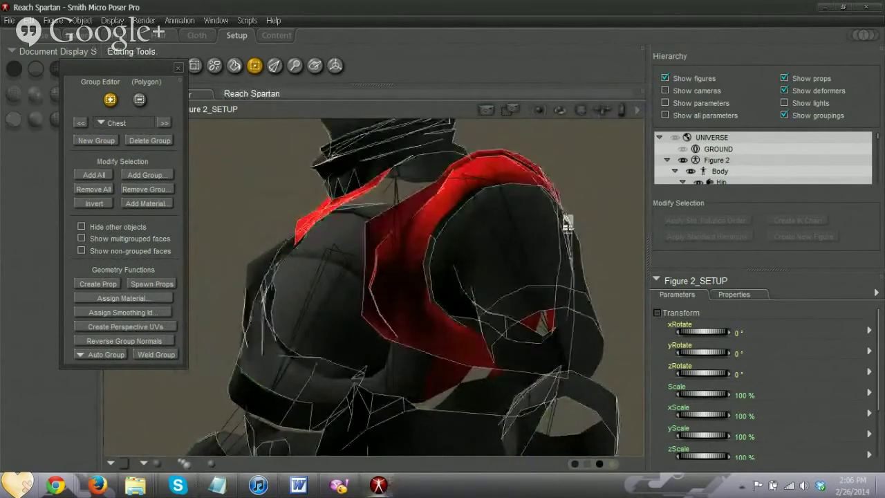
mouse_move(378, 486)
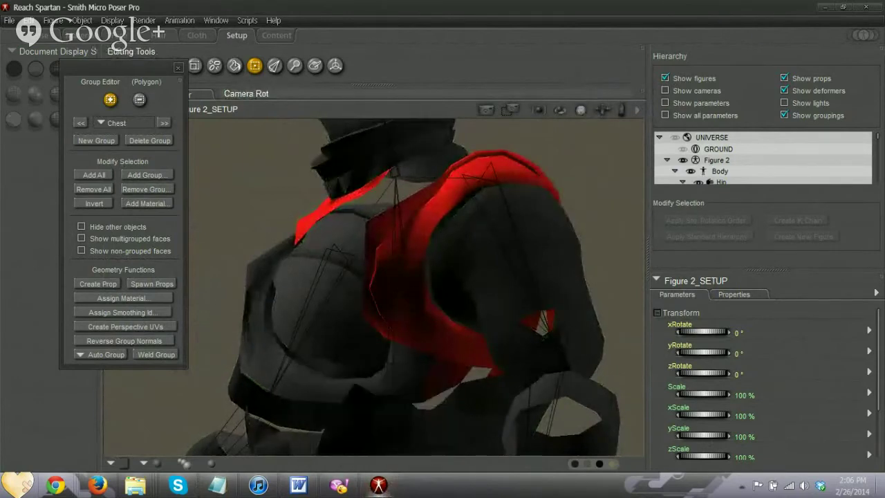
mouse_move(580, 109)
mouse_down()
mouse_move(612, 110)
mouse_move(530, 112)
mouse_move(580, 110)
mouse_up()
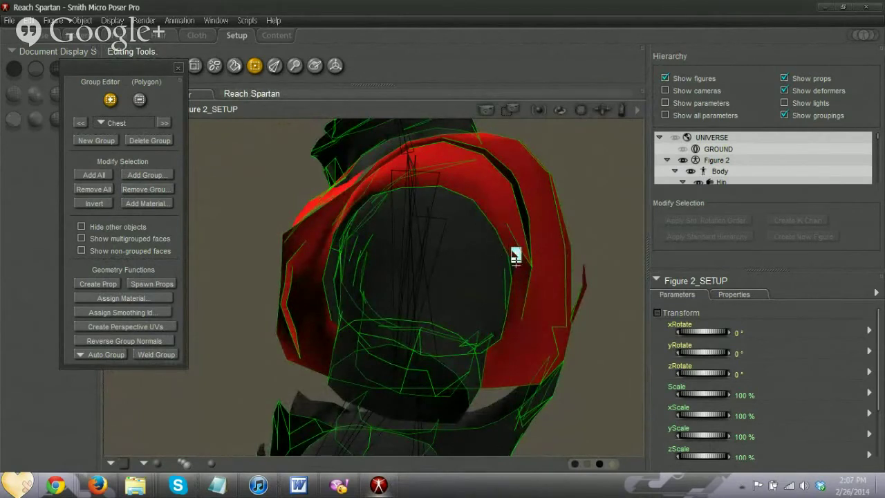
Add the outer vertical strip and top corner of the torso plate beside the opposite shoulder to the Chest group.
mouse_move(582, 110)
mouse_down()
mouse_move(571, 115)
mouse_move(606, 112)
mouse_move(581, 109)
mouse_up()
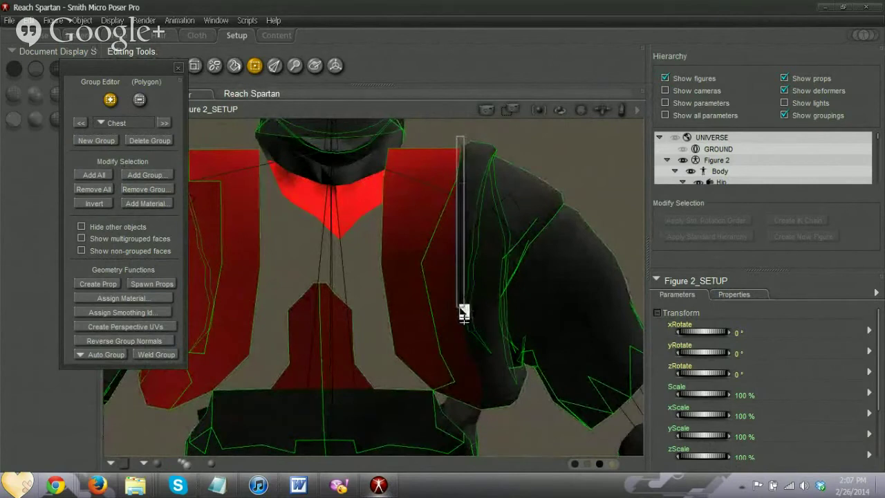
drag(463, 326, 467, 326)
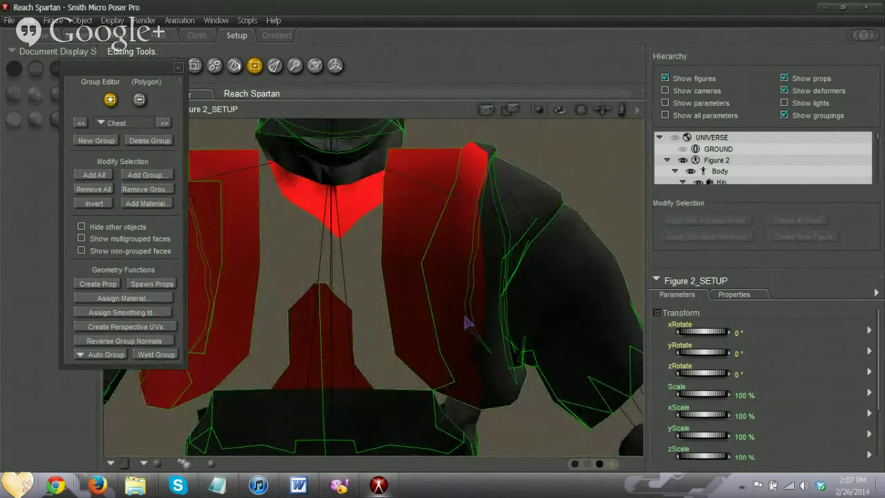
drag(472, 132, 488, 168)
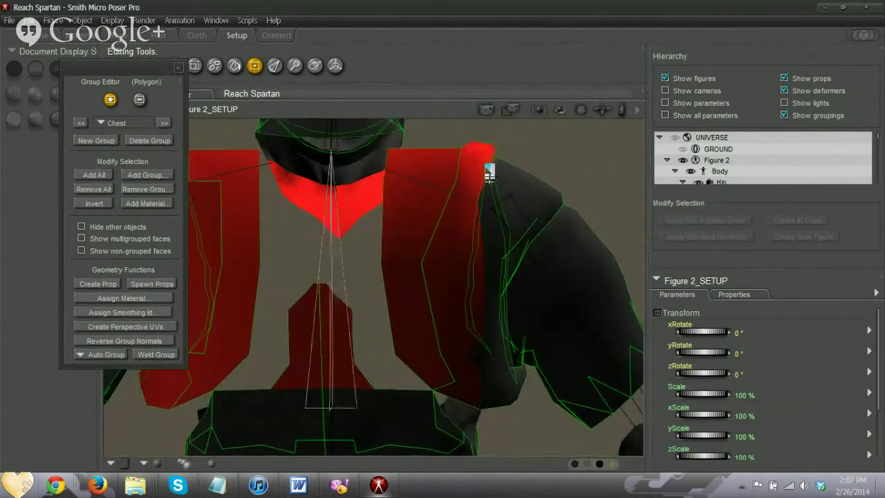
Add the polygons along the lower rim of the opposite torso plate, beneath the armhole, to the Chest group.
mouse_move(581, 110)
mouse_down()
mouse_move(561, 118)
mouse_move(573, 120)
mouse_up()
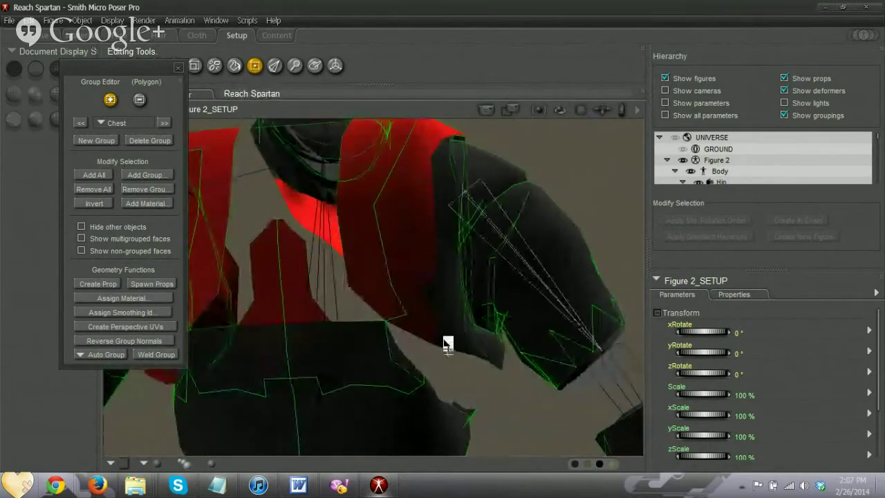
drag(505, 387, 474, 374)
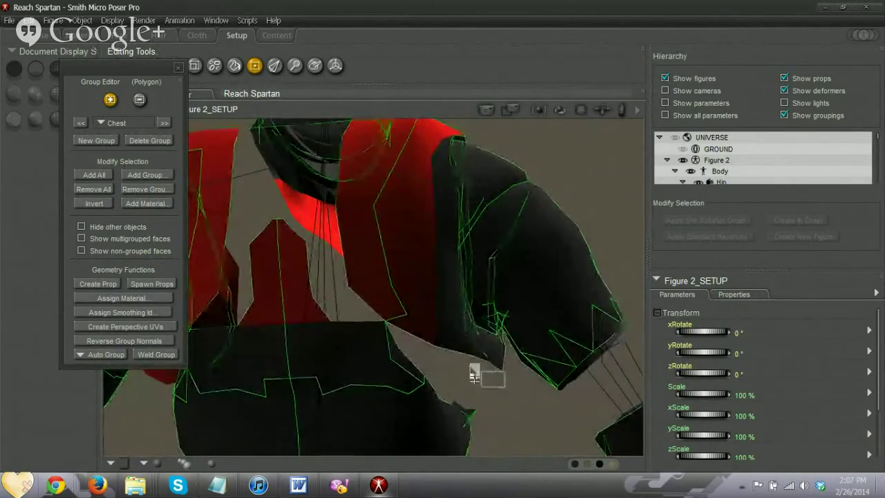
drag(441, 336, 440, 335)
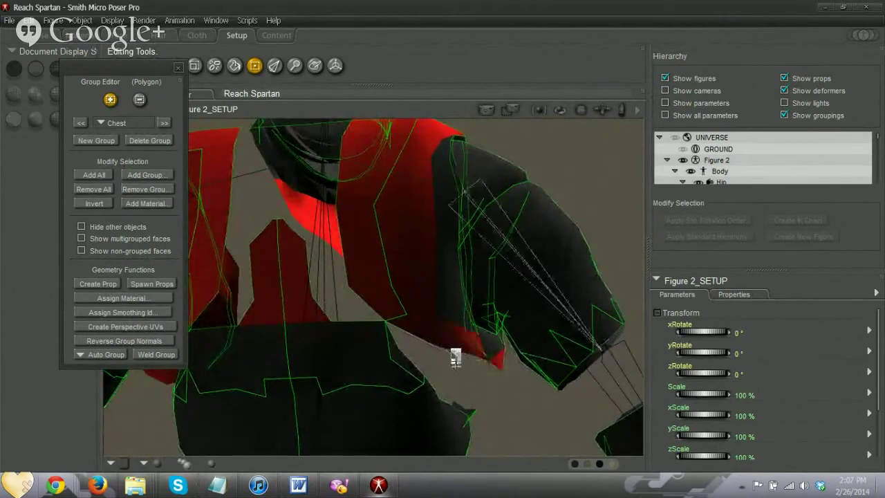
click(442, 341)
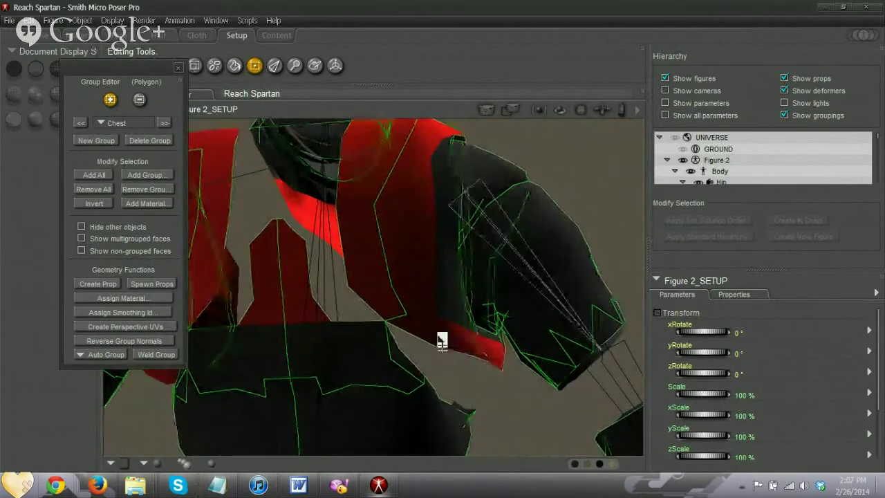
Add the side-edge polygons running up the opposite armhole from the lower rim towards the shoulder to the Chest group.
drag(441, 340, 443, 251)
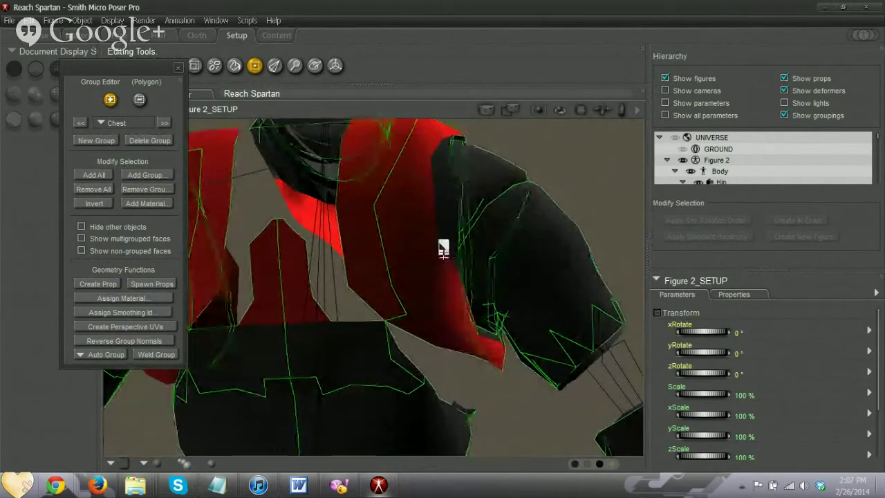
click(443, 254)
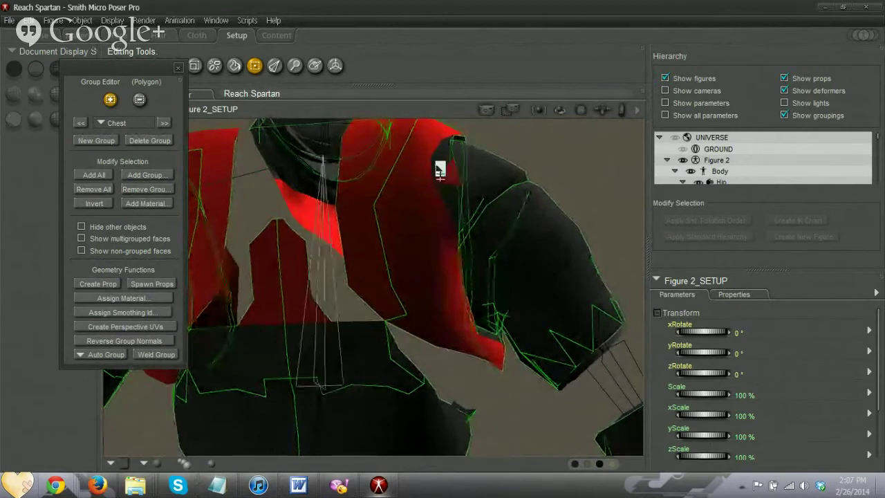
drag(580, 110, 535, 114)
click(339, 250)
click(353, 183)
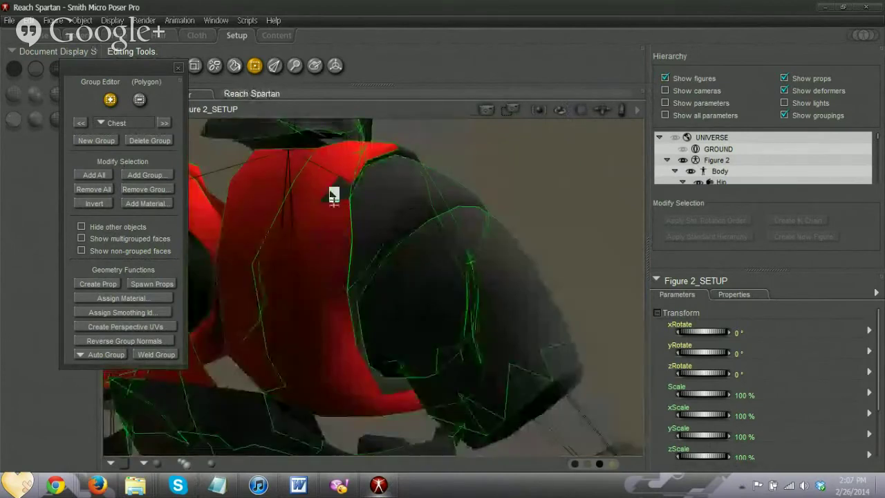
Add the polygons over the top of the opposite shoulder and down the narrow inner strip beside its armhole to the Chest group.
drag(579, 112, 505, 122)
drag(598, 112, 647, 119)
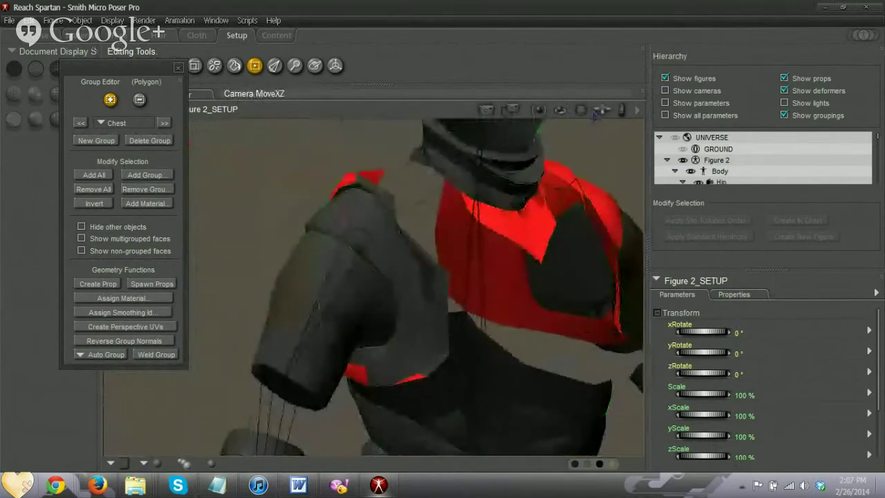
drag(582, 111, 607, 113)
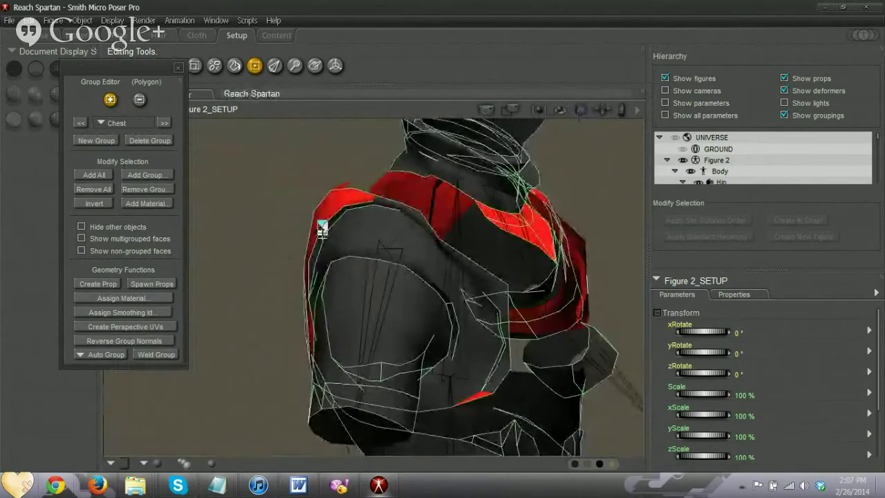
drag(582, 111, 547, 112)
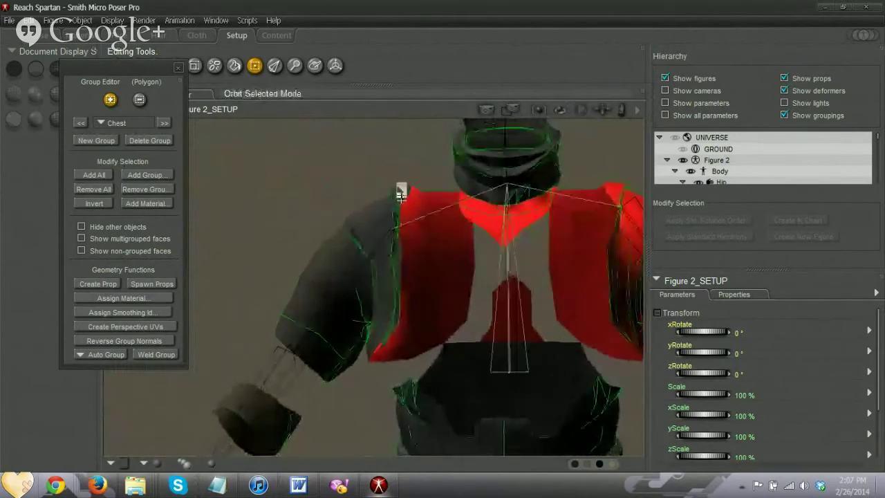
mouse_move(420, 168)
mouse_down()
mouse_move(407, 254)
mouse_move(391, 250)
mouse_up()
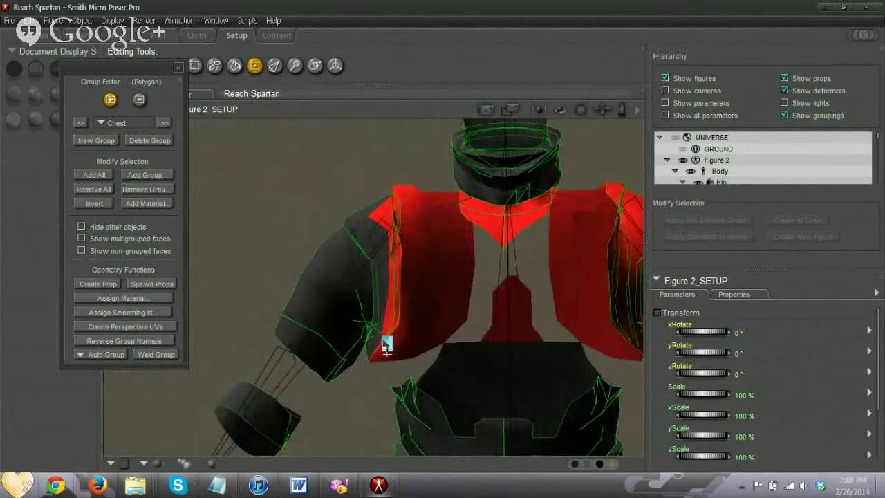
drag(380, 354, 380, 355)
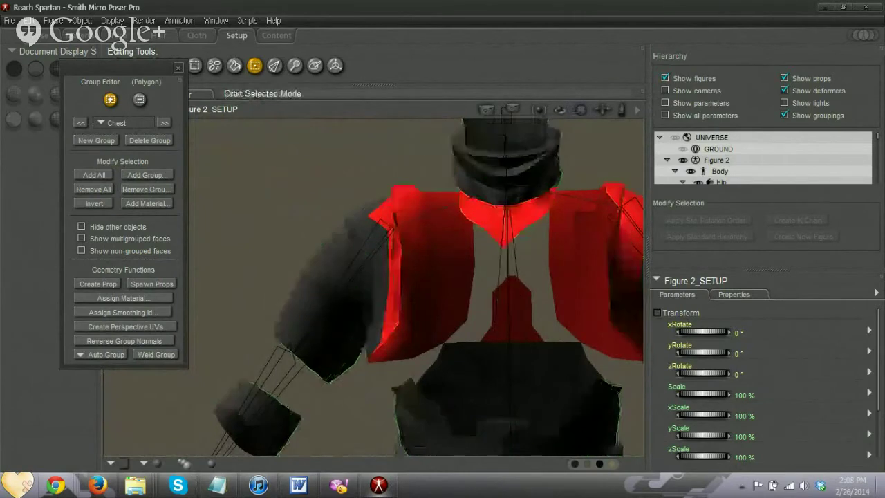
Add the lower corner and remaining bottom rim polygons under the opposite armhole to the Chest group.
drag(581, 110, 508, 111)
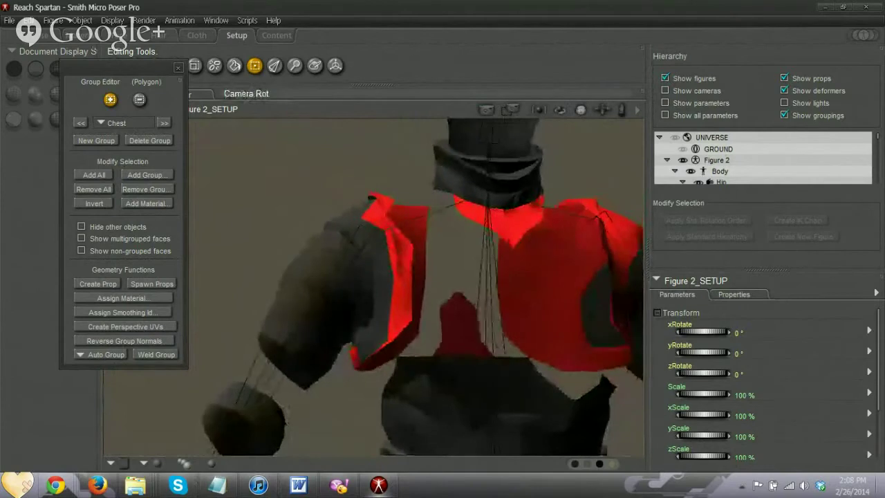
drag(369, 378, 352, 369)
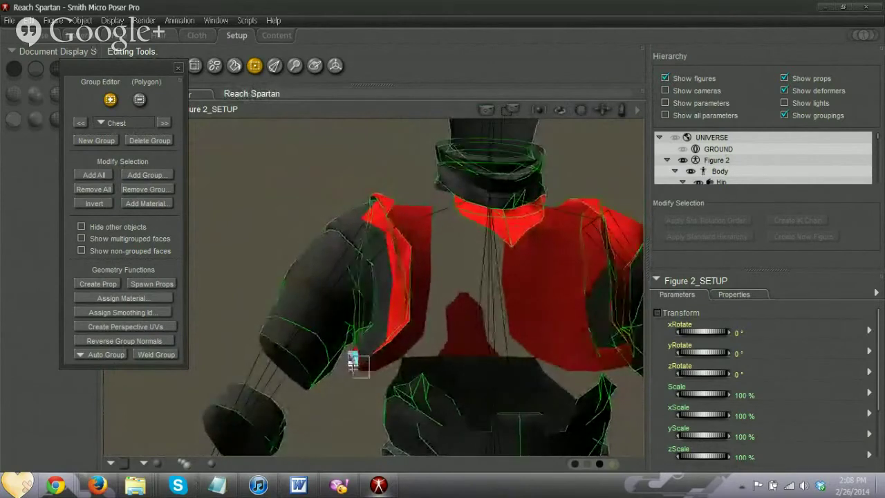
click(372, 349)
click(370, 350)
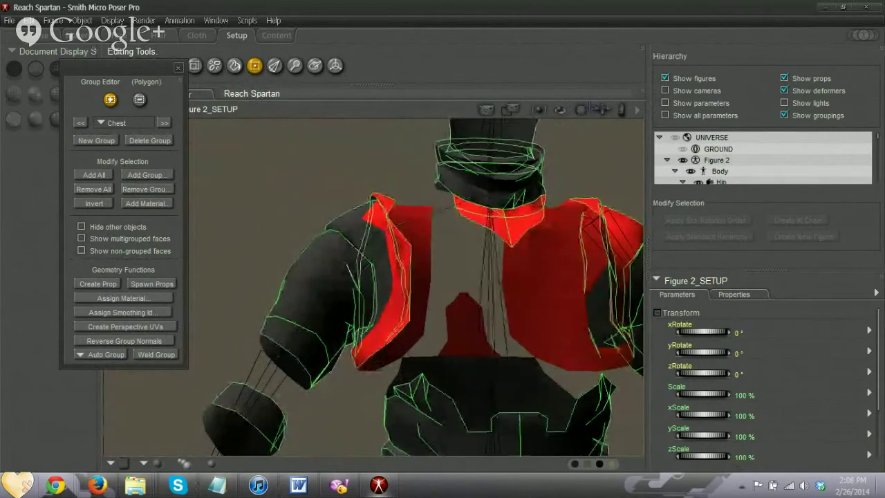
drag(582, 109, 610, 136)
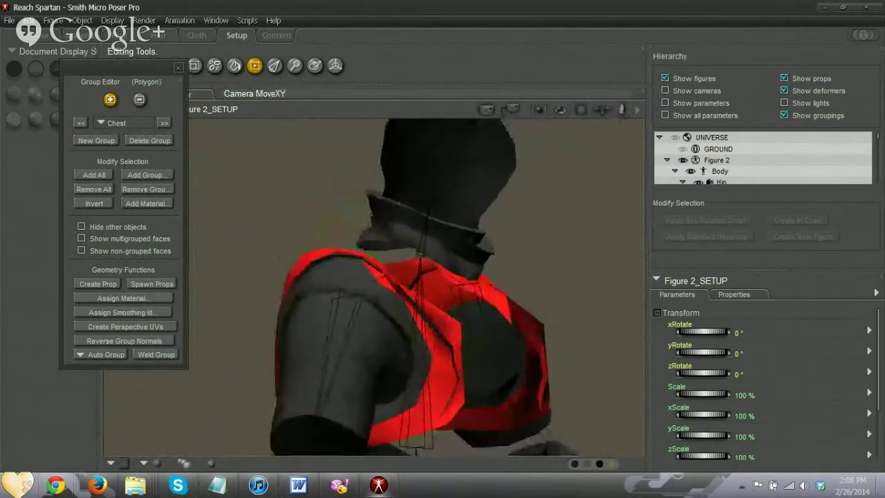
drag(581, 110, 590, 120)
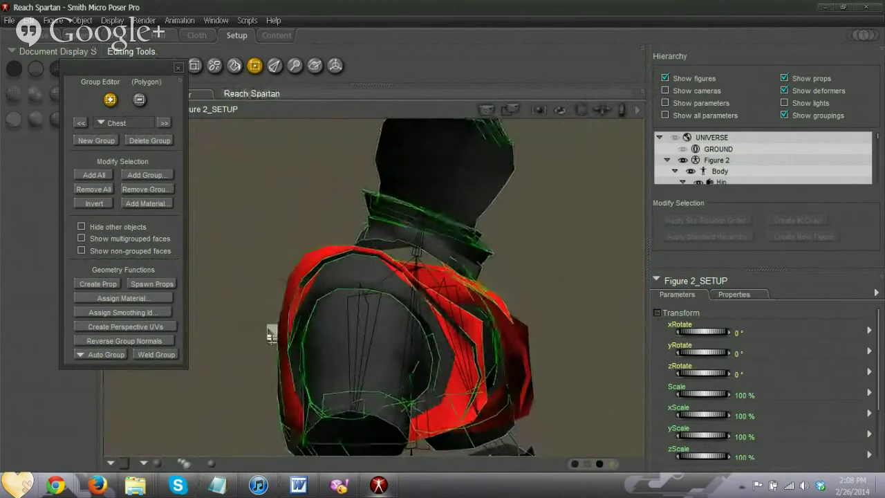
Add the polygons down the shoulder strap and along the outer edge of the adjoining shoulder to the Chest group.
drag(268, 223, 317, 278)
drag(581, 111, 539, 121)
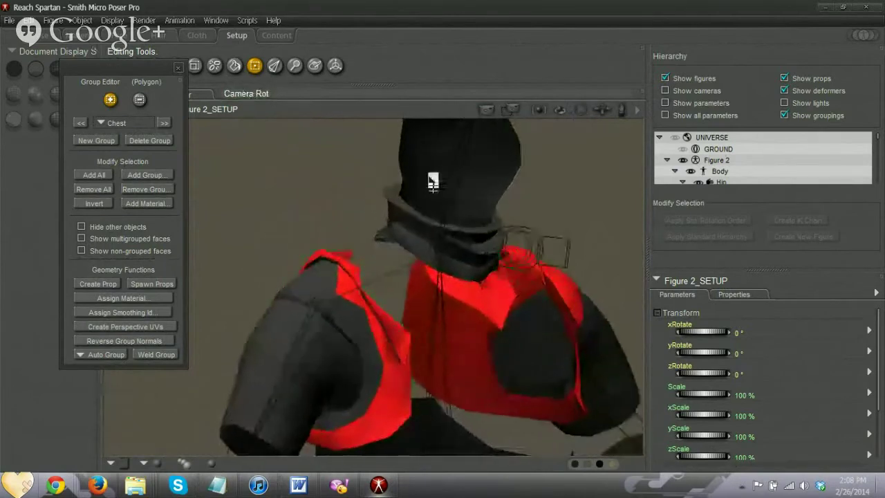
drag(336, 262, 337, 264)
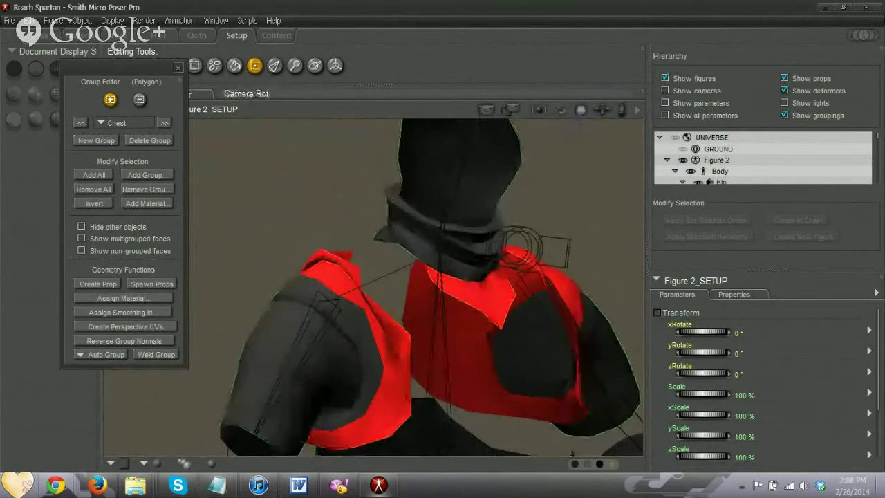
drag(561, 109, 539, 115)
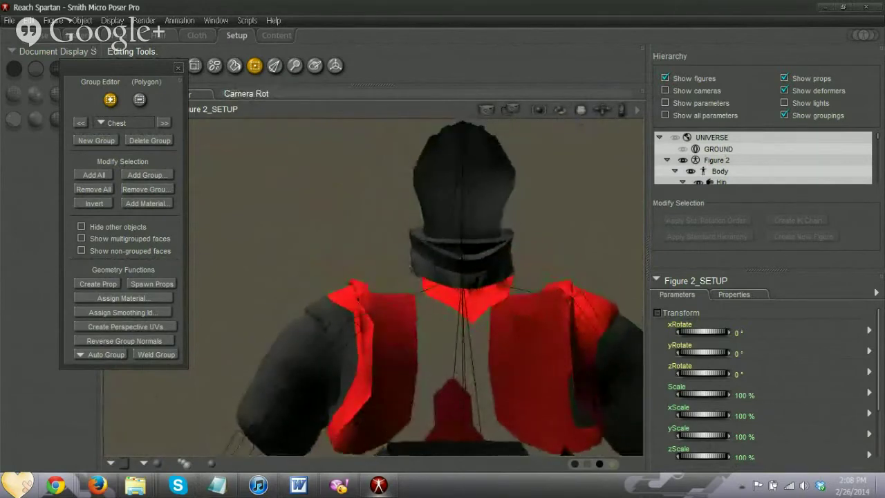
drag(382, 283, 354, 401)
drag(370, 289, 359, 328)
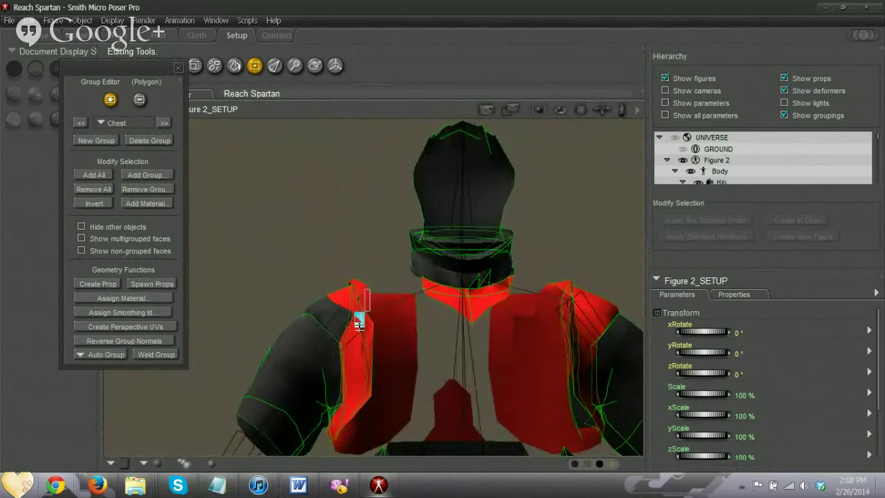
drag(307, 281, 316, 311)
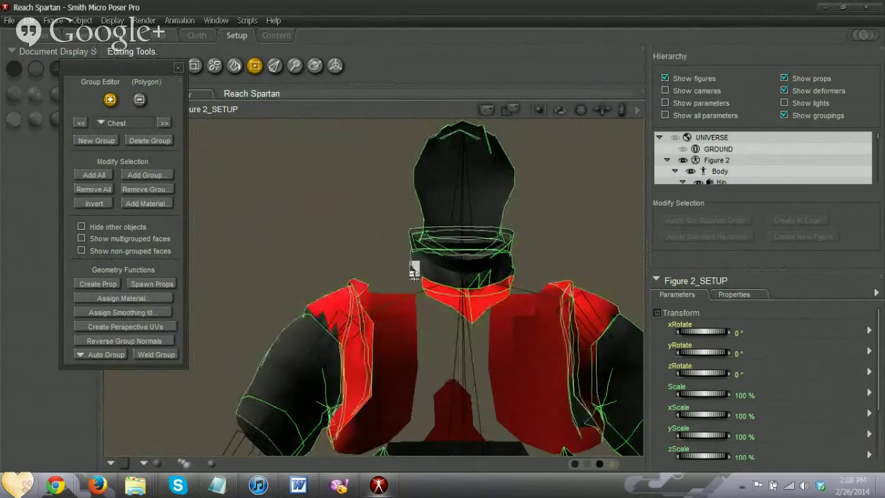
Add the remaining shoulder-cap polygons between the strap and the upper arm to the Chest group.
drag(603, 110, 621, 115)
click(374, 273)
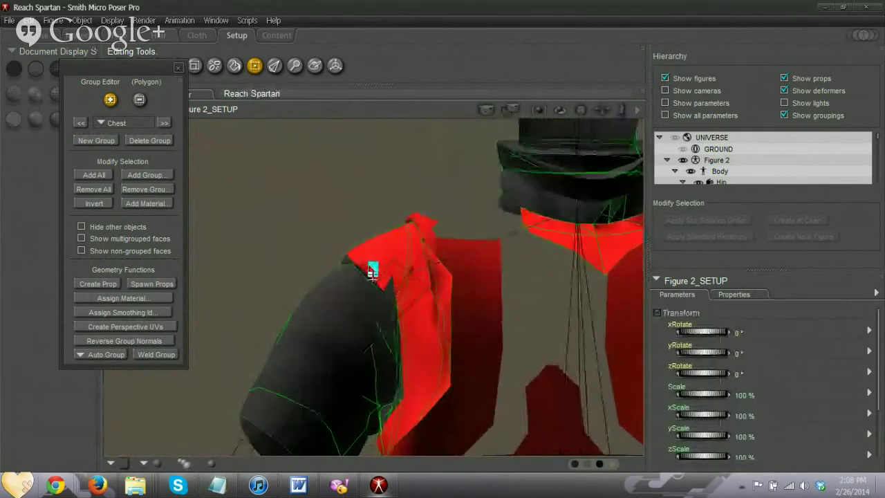
drag(581, 110, 598, 132)
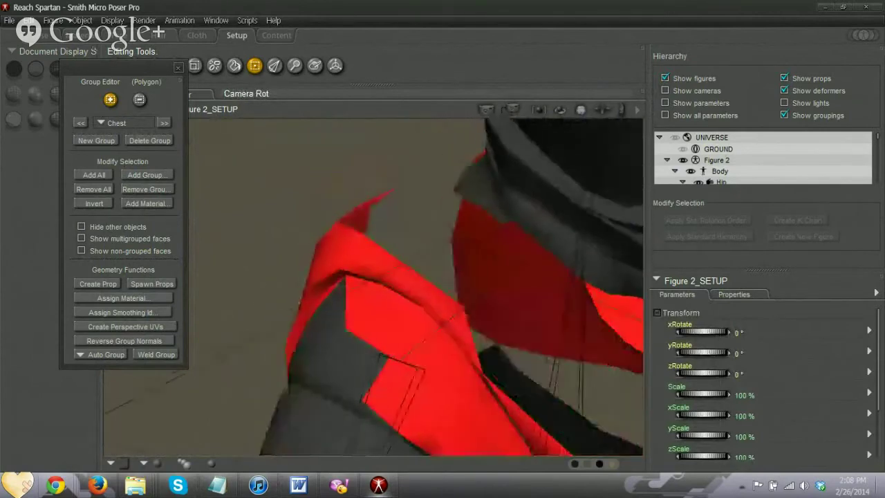
click(317, 341)
click(331, 316)
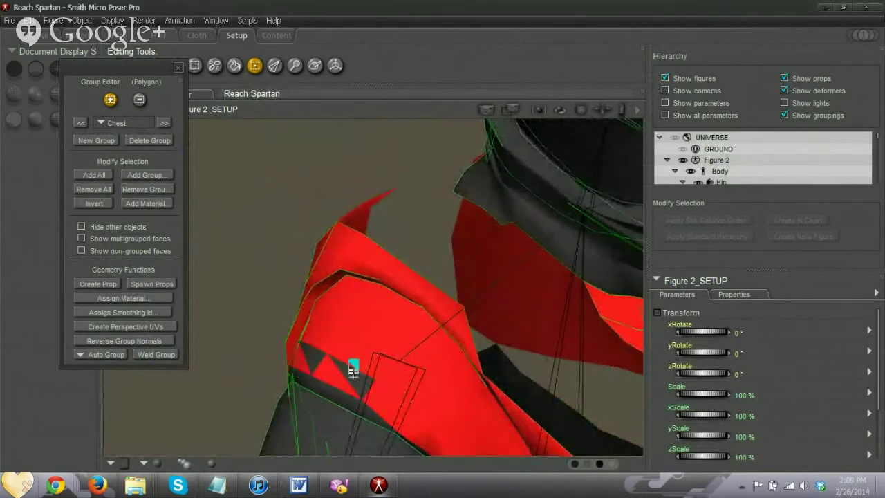
click(313, 360)
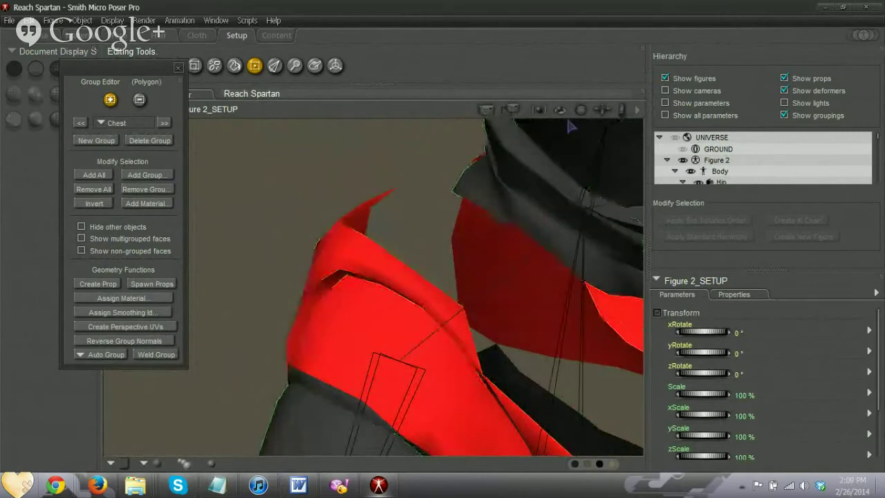
Add the stray polygons in the crease over the shoulder strap and along the torso plate's edge to the Chest group.
drag(582, 114, 430, 111)
drag(602, 110, 573, 144)
drag(581, 110, 417, 146)
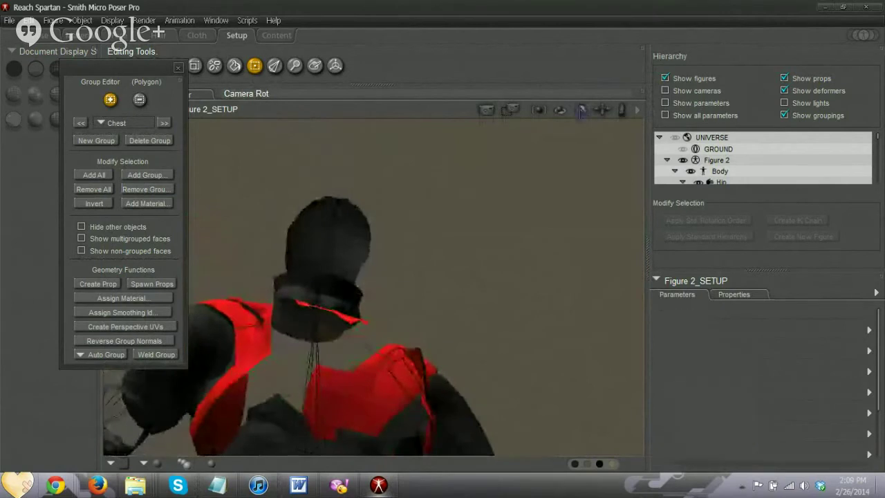
drag(603, 109, 603, 83)
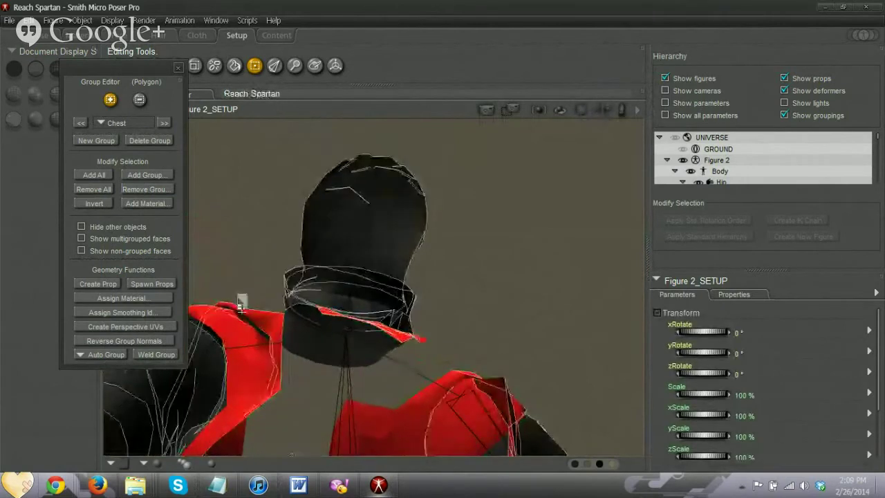
drag(210, 283, 235, 316)
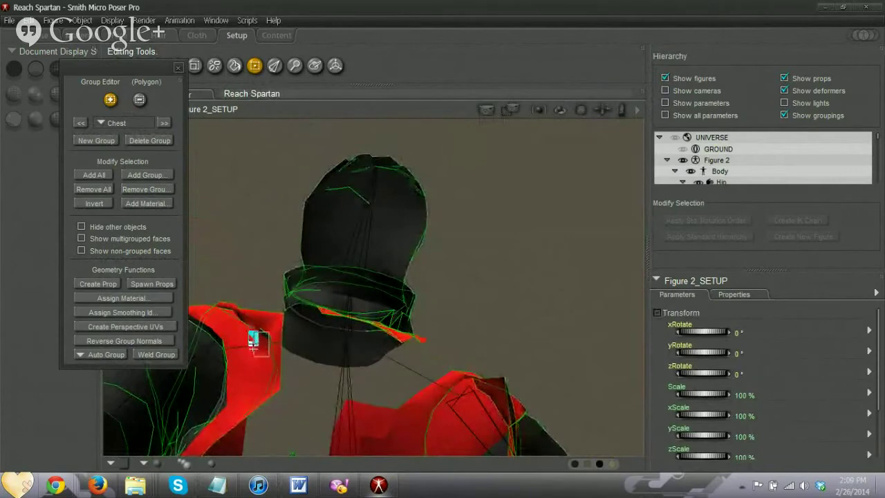
mouse_move(582, 111)
mouse_down()
mouse_move(633, 117)
mouse_move(586, 122)
mouse_up()
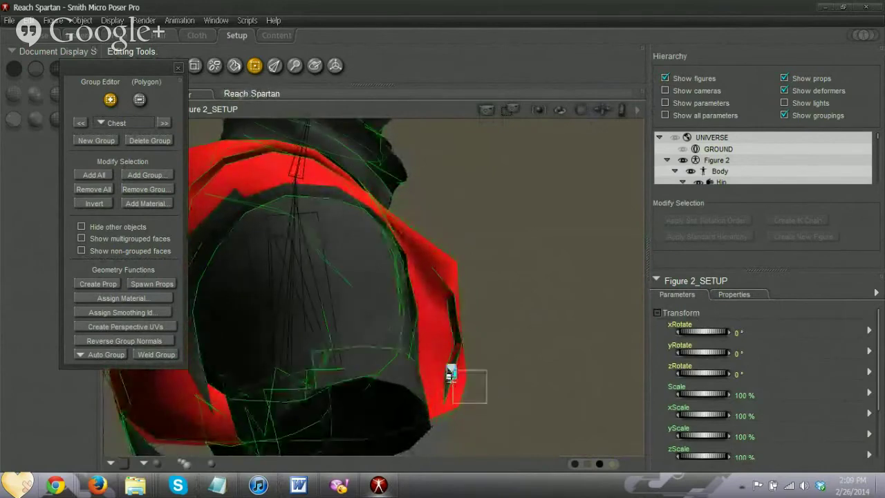
drag(446, 368, 445, 363)
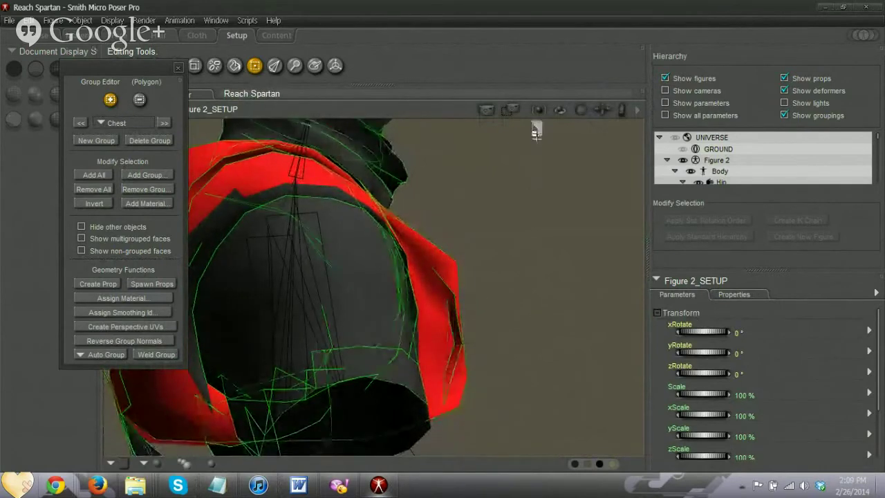
Add the polygons around the upper rim of the opposite armhole, between the shoulder and upper arm, to the Chest group.
drag(581, 111, 608, 86)
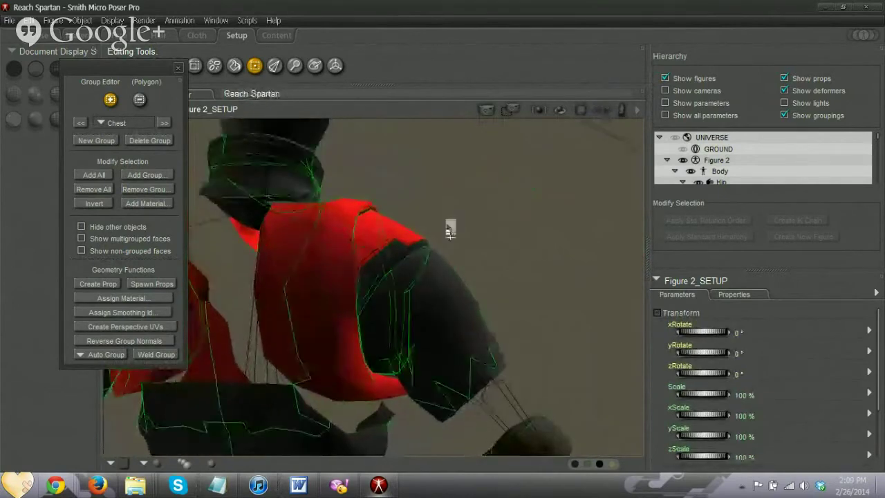
click(387, 256)
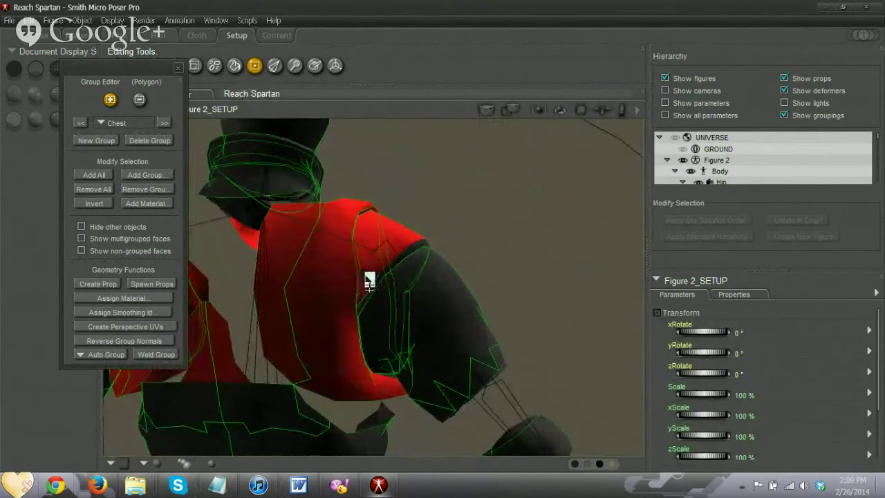
drag(581, 110, 509, 153)
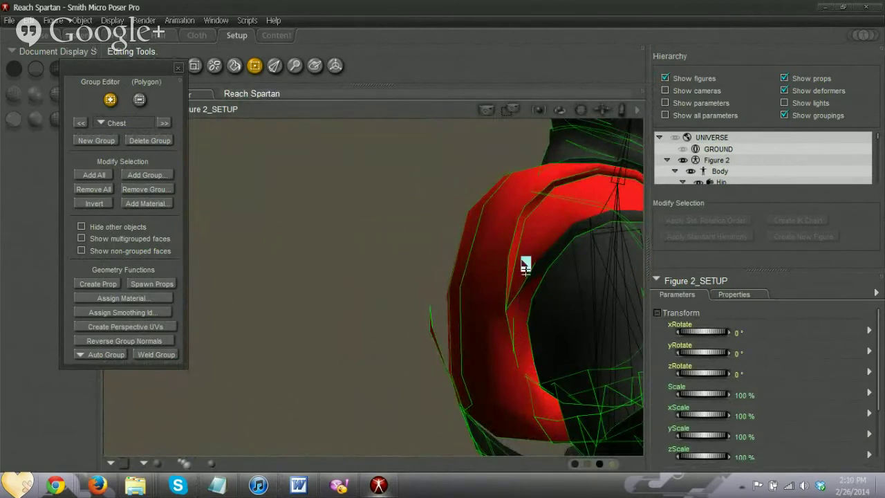
click(550, 256)
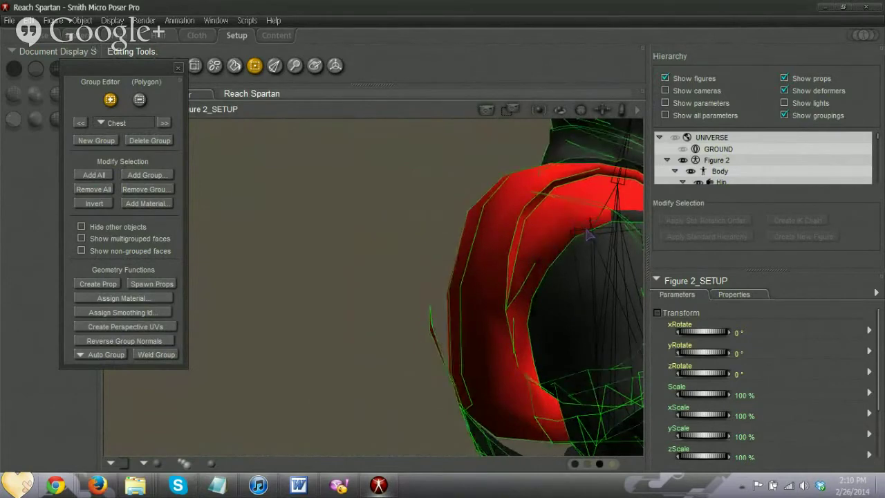
drag(603, 109, 545, 123)
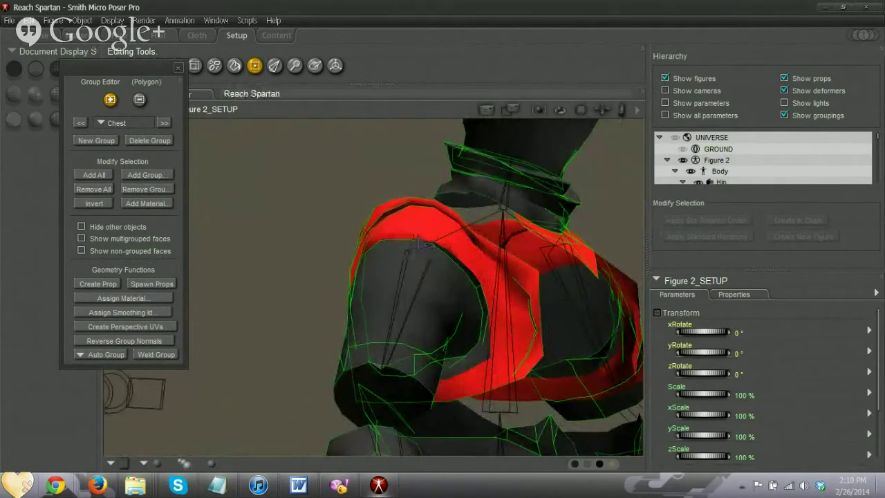
Add the narrow inner rim polygons running down the side of the armhole to the Chest group.
drag(581, 111, 606, 132)
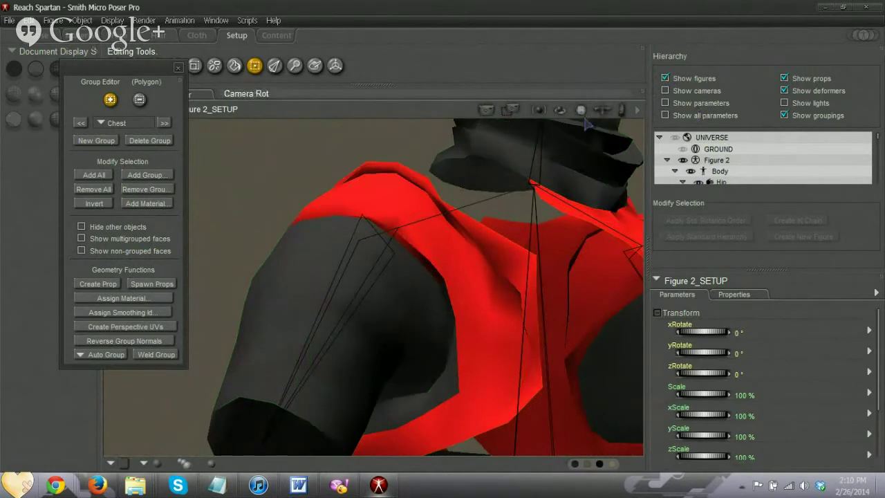
drag(581, 109, 510, 123)
drag(581, 112, 608, 142)
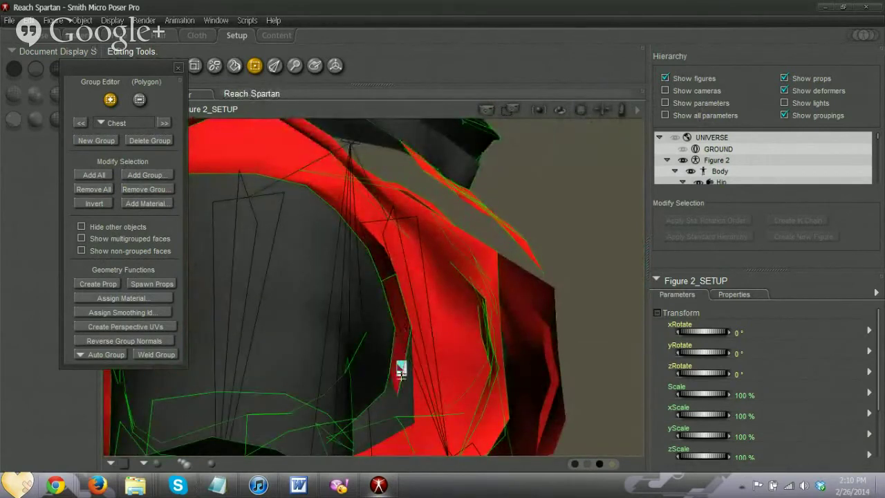
click(394, 412)
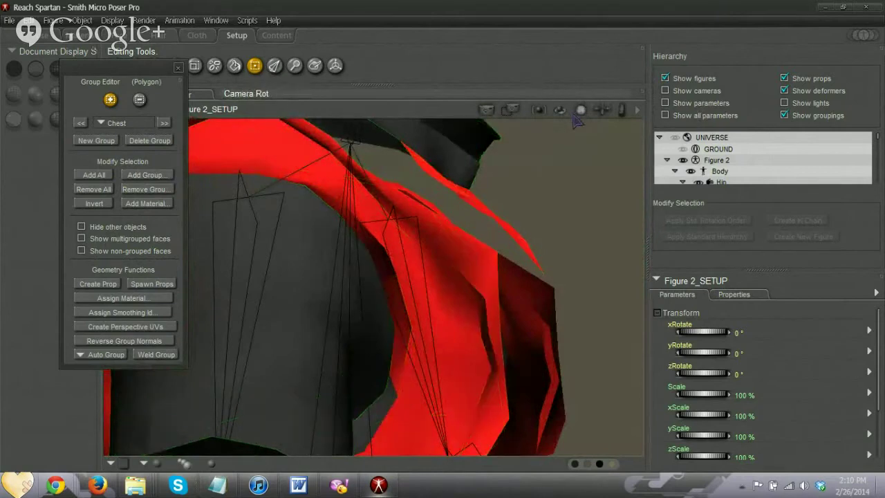
Add the lower armhole polygons beneath the arm, through to the underarm corner, to the Chest group.
mouse_move(578, 113)
mouse_down()
mouse_move(549, 123)
mouse_move(587, 116)
mouse_up()
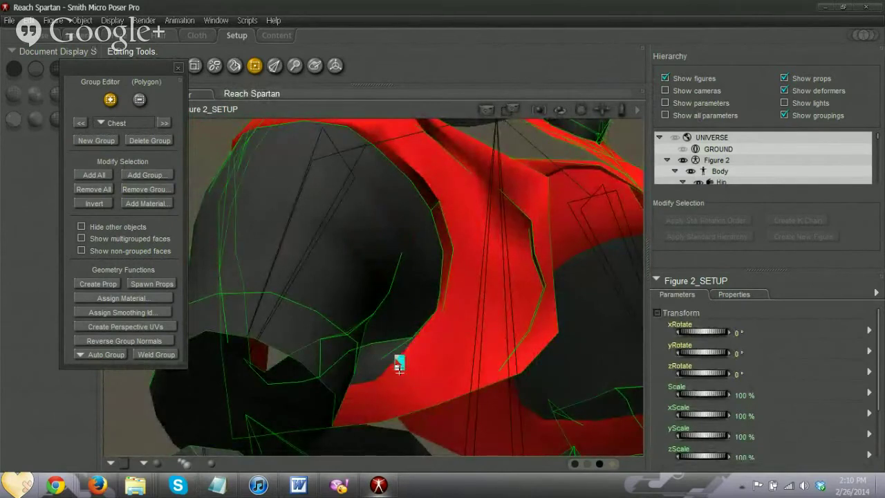
drag(581, 111, 596, 113)
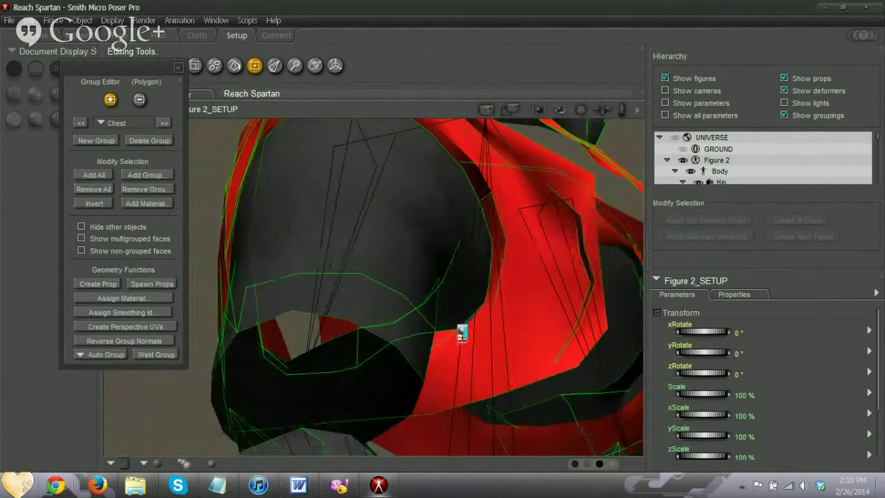
drag(581, 111, 602, 115)
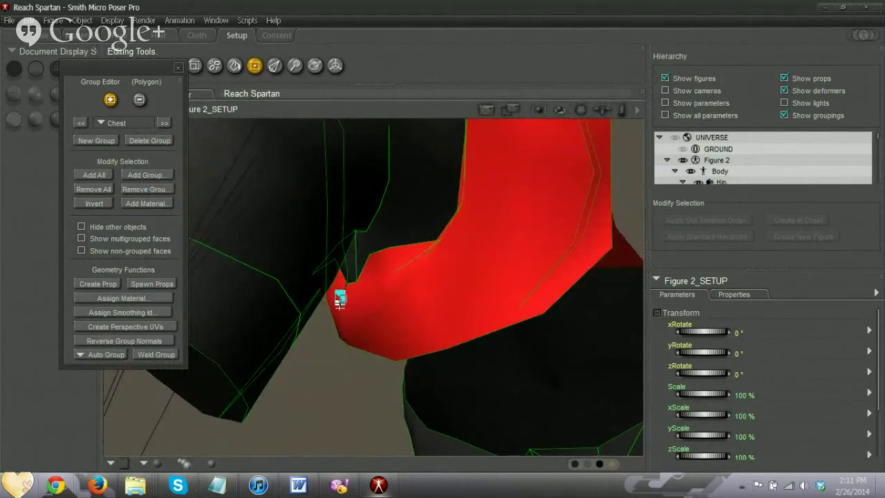
mouse_move(603, 111)
mouse_down()
mouse_move(595, 104)
mouse_move(625, 110)
mouse_move(579, 112)
mouse_move(589, 111)
mouse_up()
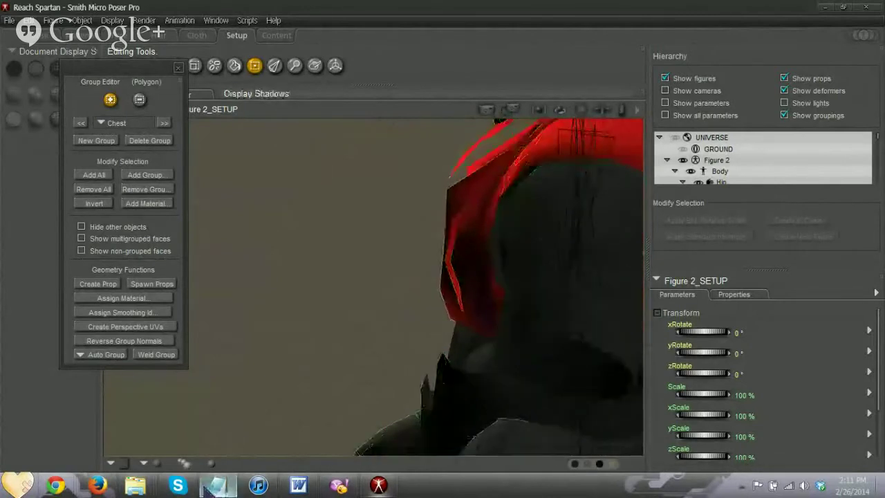
Add the missed polygons on the inner strip of the other armhole, from its lower side up to the shoulder, to the Chest group.
mouse_move(258, 486)
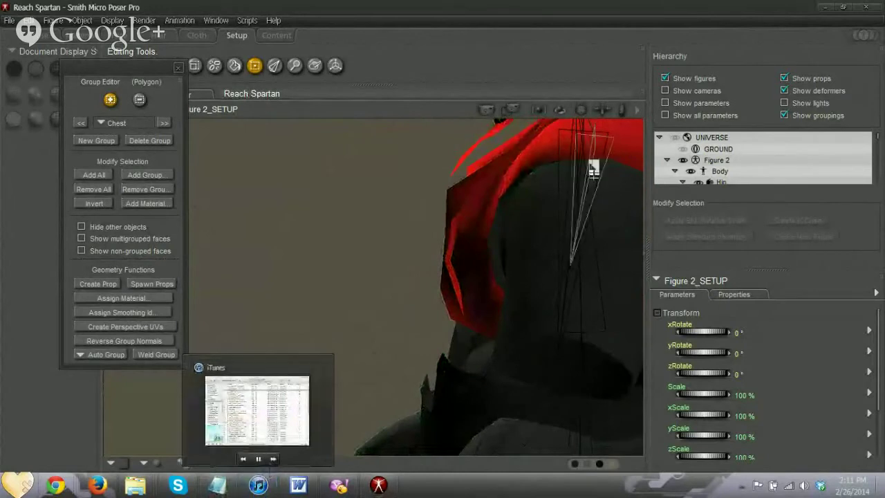
drag(582, 109, 584, 108)
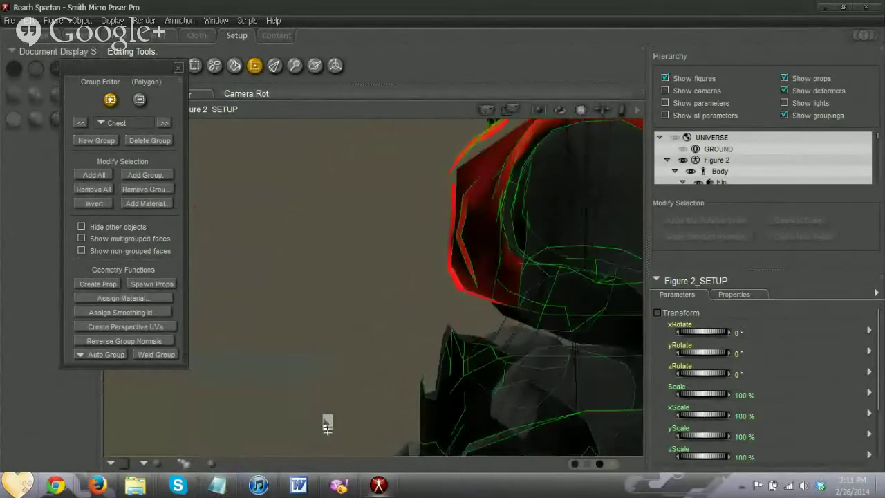
mouse_move(275, 480)
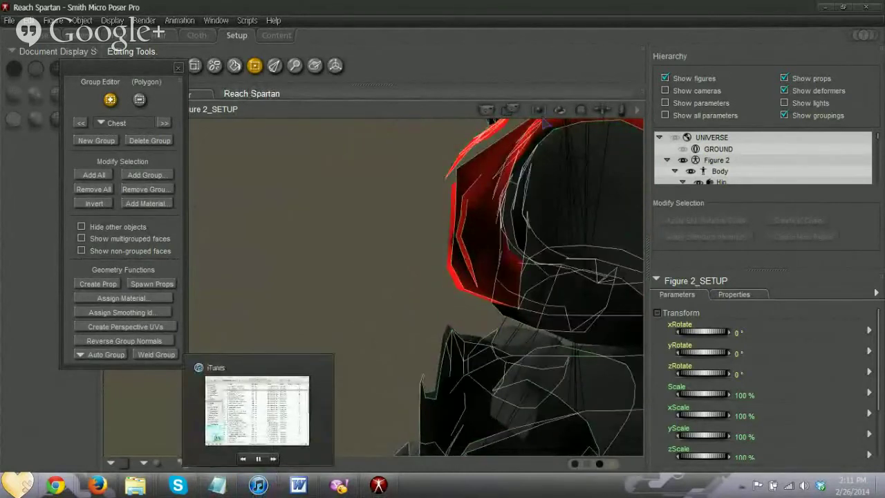
drag(580, 109, 582, 109)
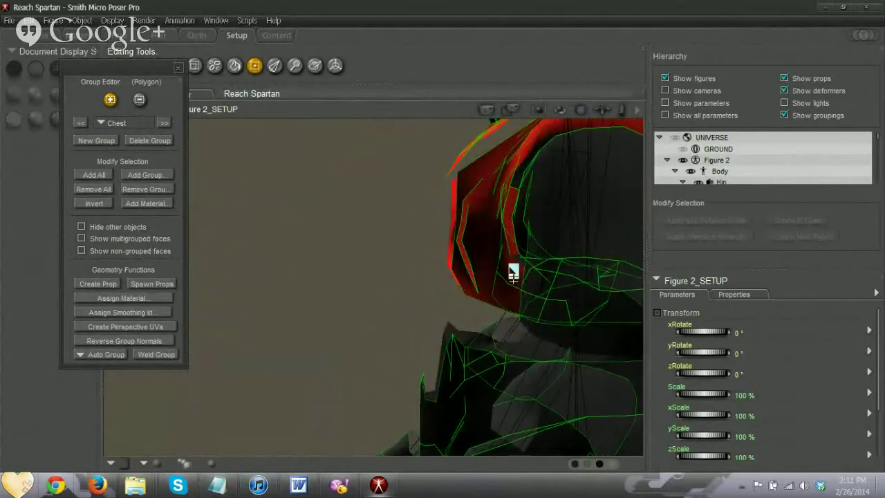
drag(602, 109, 582, 112)
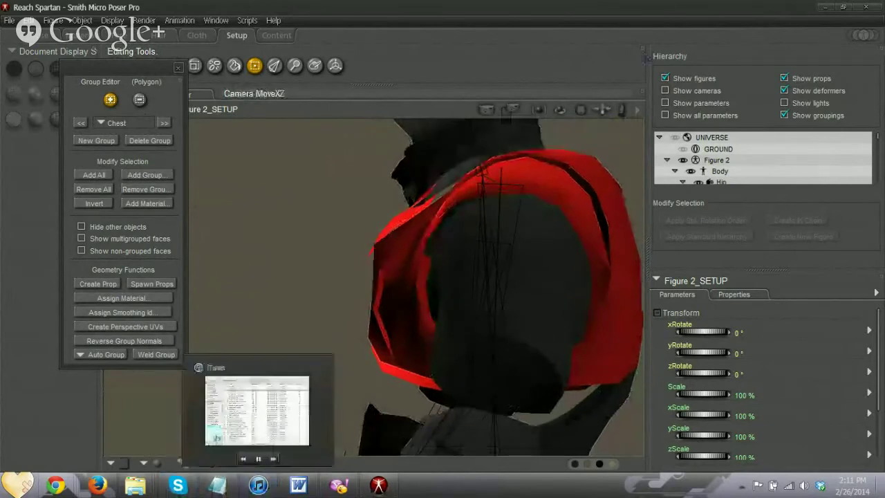
drag(602, 110, 599, 120)
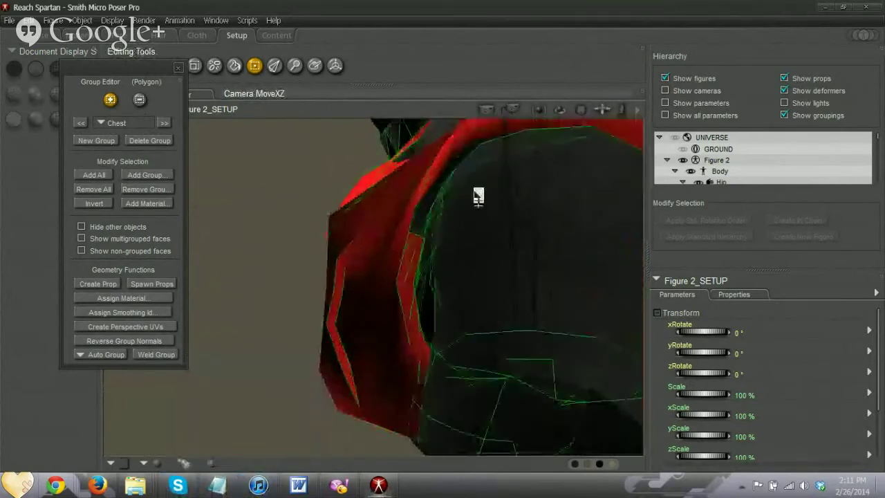
click(418, 222)
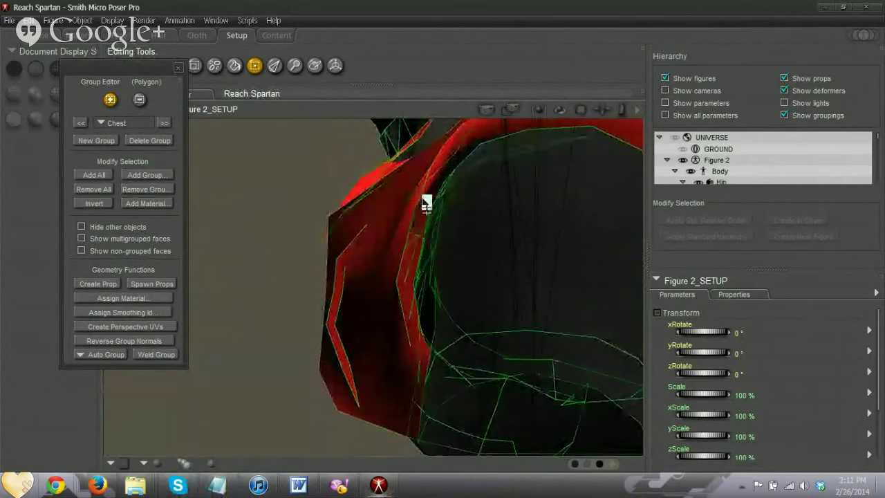
drag(581, 110, 609, 109)
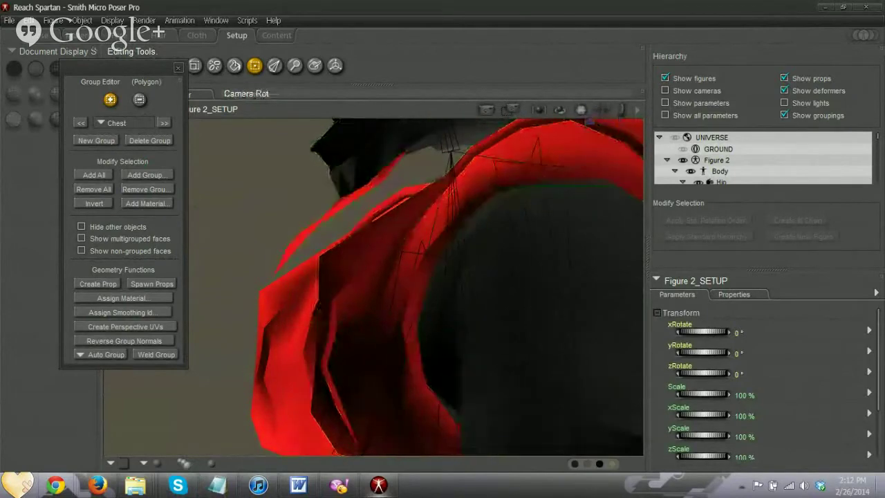
drag(582, 110, 588, 119)
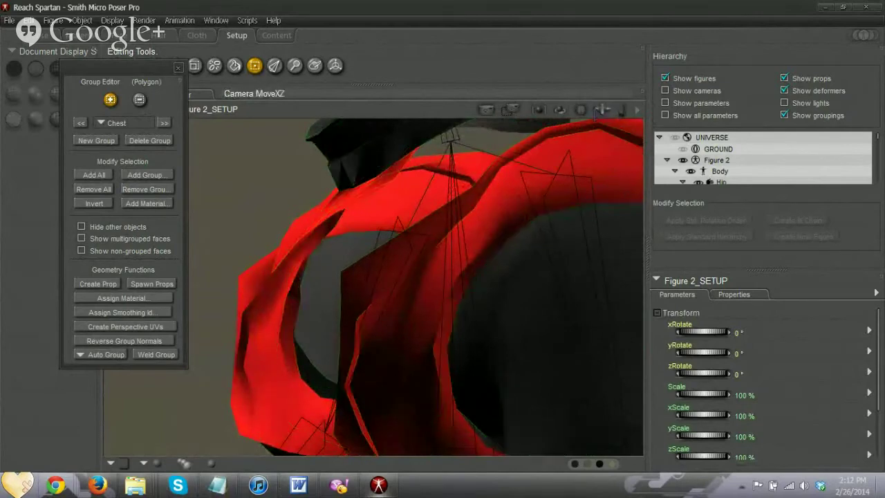
Examine the Chest group around both armholes, the shoulders and the torso from several angles for missed polygons.
mouse_move(583, 112)
mouse_down()
mouse_move(620, 105)
mouse_move(617, 93)
mouse_move(620, 102)
mouse_move(583, 112)
mouse_up()
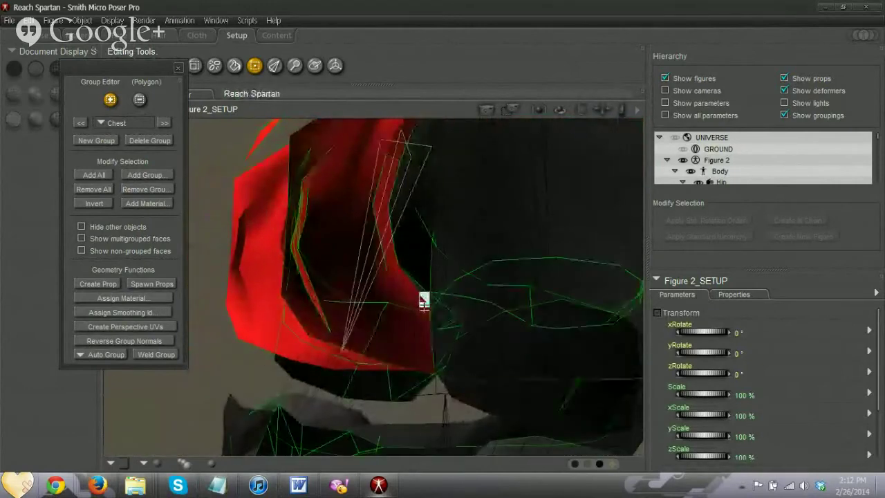
mouse_move(582, 111)
mouse_down()
mouse_move(603, 111)
mouse_move(581, 110)
mouse_up()
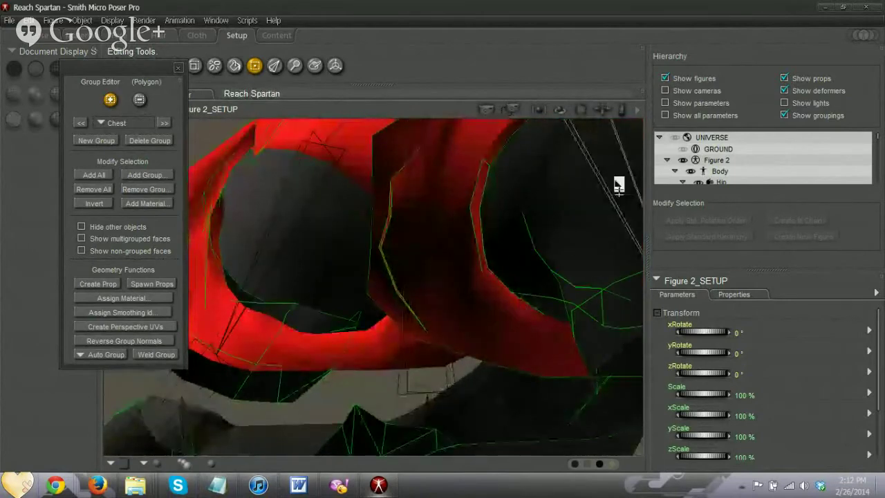
drag(603, 110, 495, 125)
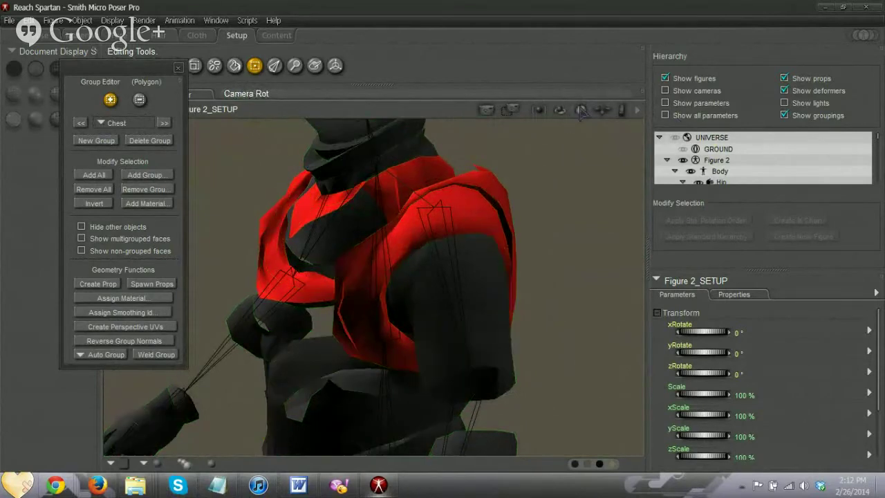
mouse_move(581, 112)
mouse_down()
mouse_move(611, 115)
mouse_move(585, 123)
mouse_move(591, 113)
mouse_move(566, 114)
mouse_up()
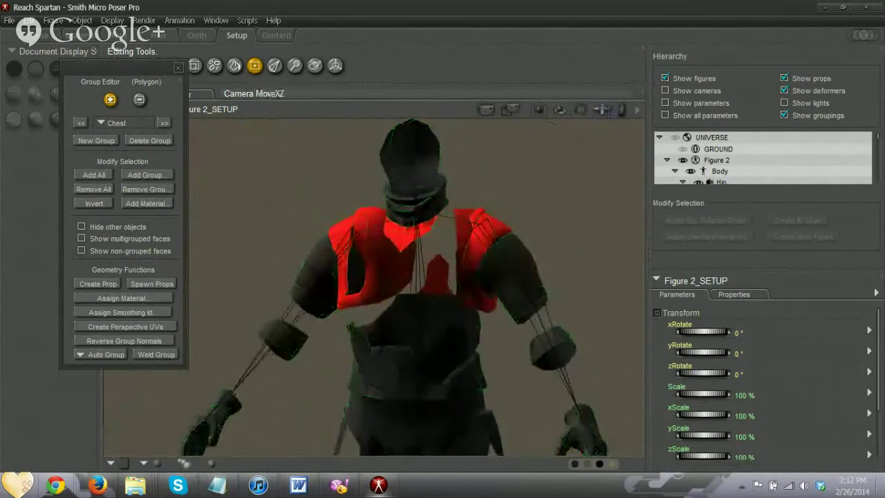
drag(603, 110, 599, 91)
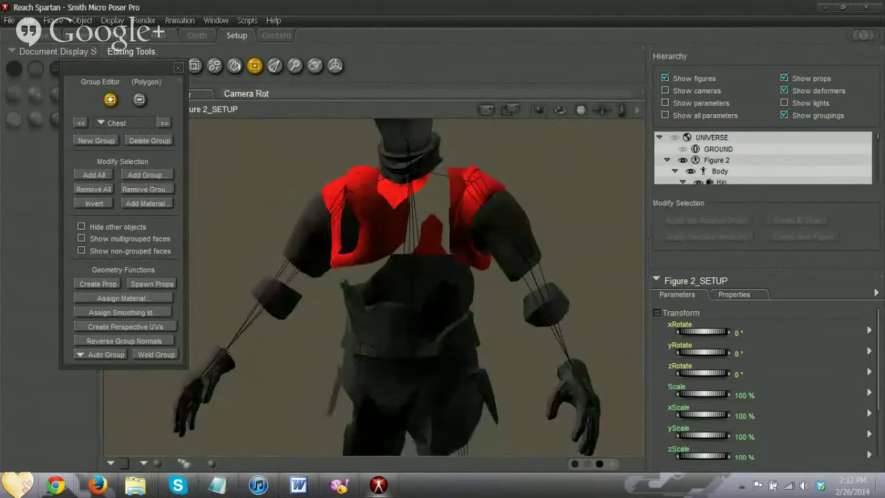
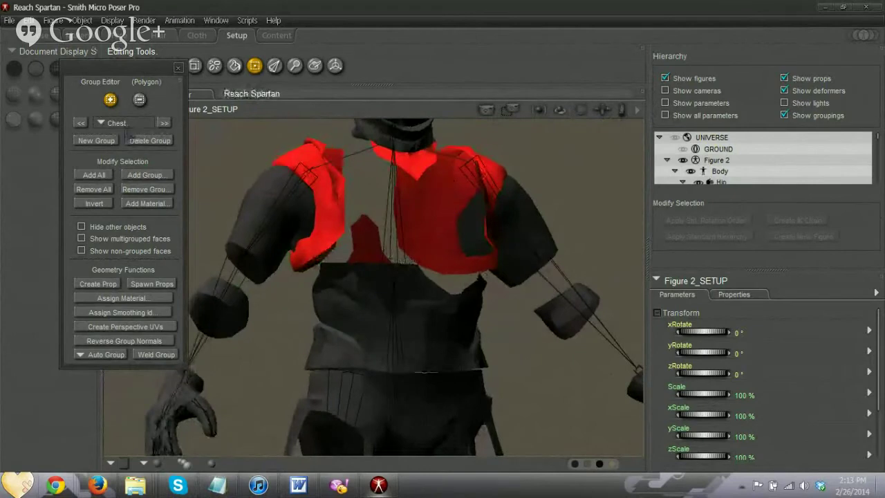
Switch to the Abdomen group and add polygons across the waist section of the torso to it.
click(125, 124)
click(149, 35)
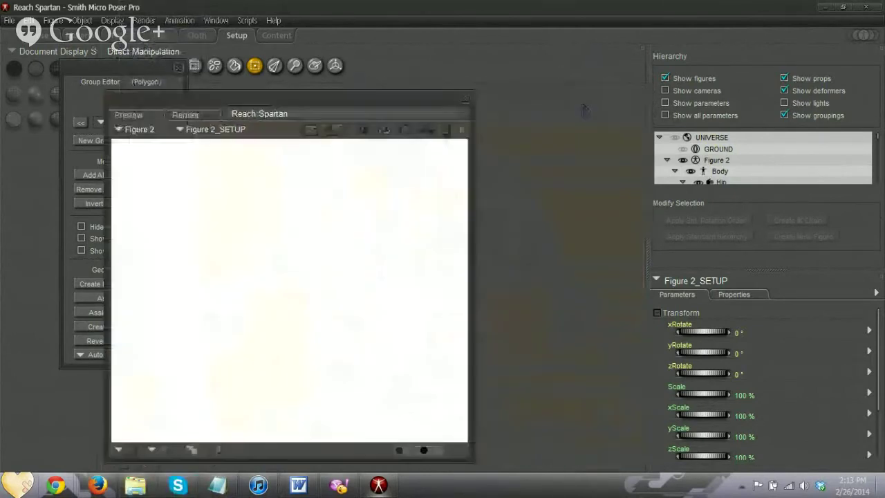
drag(582, 109, 612, 122)
drag(275, 261, 377, 263)
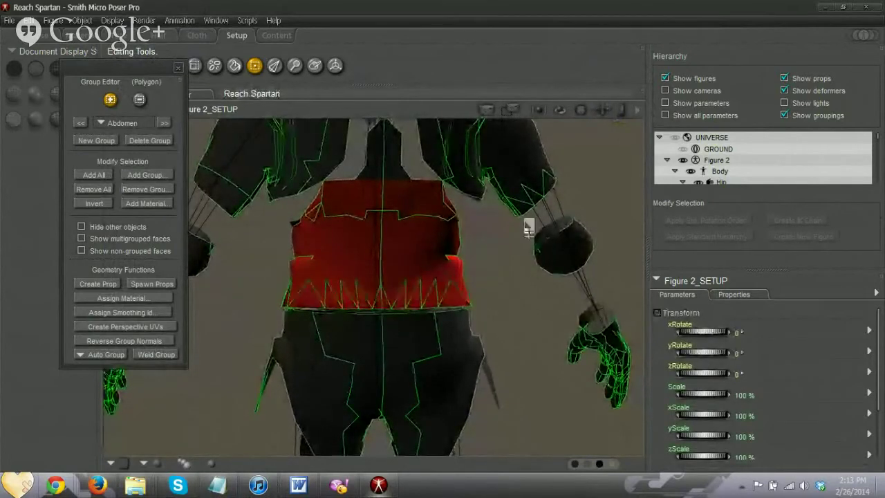
mouse_move(582, 111)
mouse_down()
mouse_move(547, 113)
mouse_move(585, 111)
mouse_up()
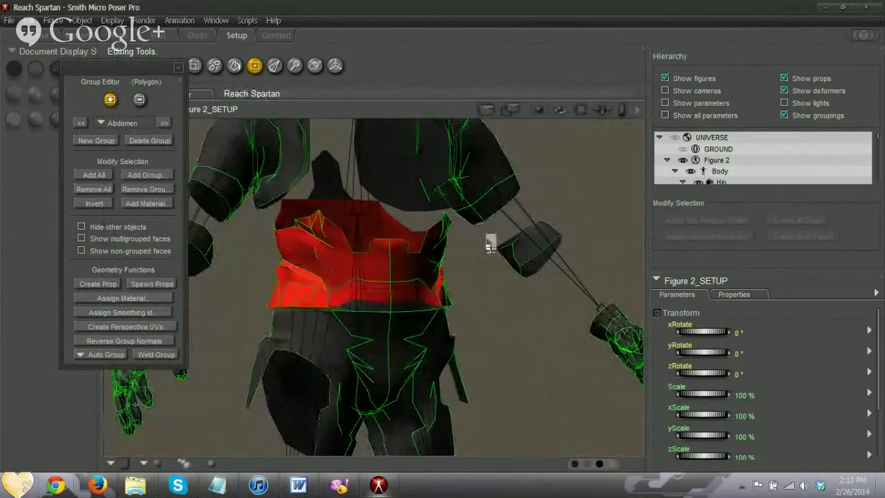
Check the polygon coverage of the Abdomen group around the waist from several angles.
drag(581, 110, 623, 106)
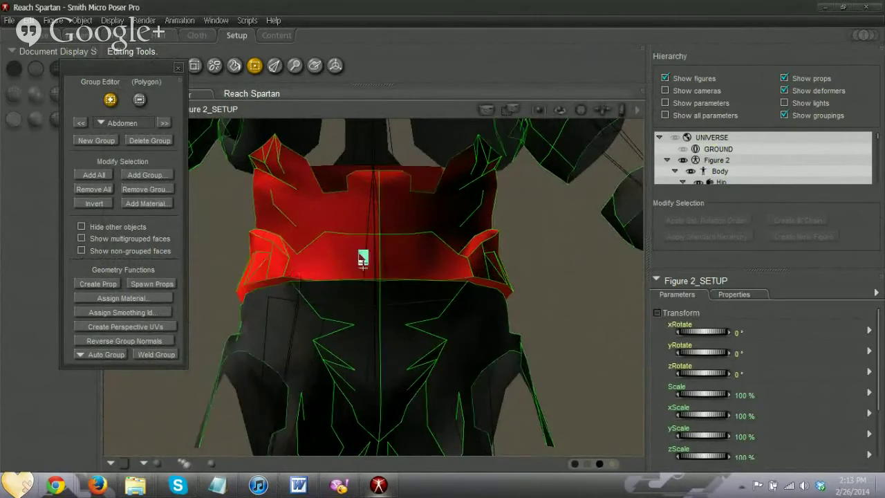
drag(580, 110, 527, 113)
drag(602, 109, 546, 111)
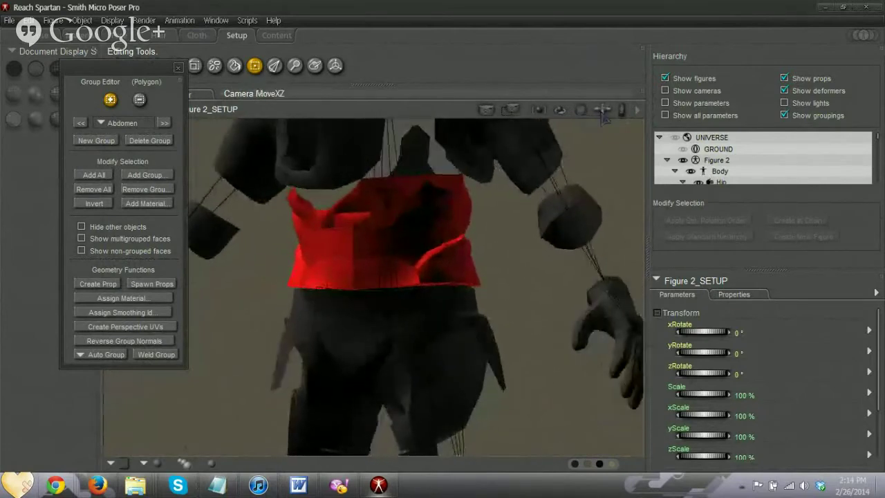
drag(602, 112, 622, 112)
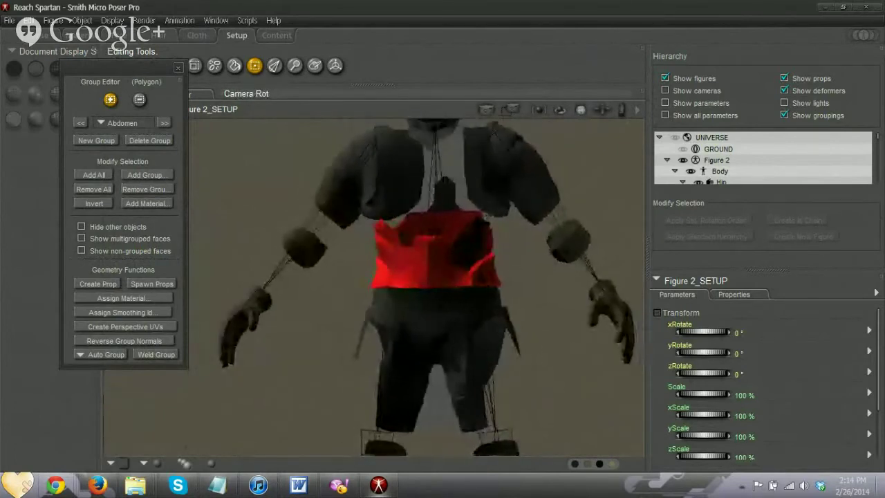
drag(621, 110, 623, 137)
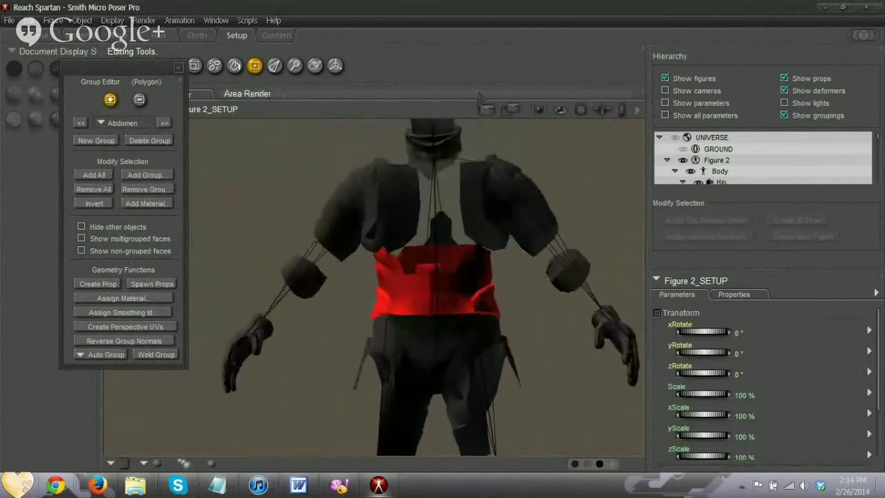
Switch to the LeftShoulder group and add the unassigned polygons of the lower band on the left upper arm.
click(122, 123)
click(181, 137)
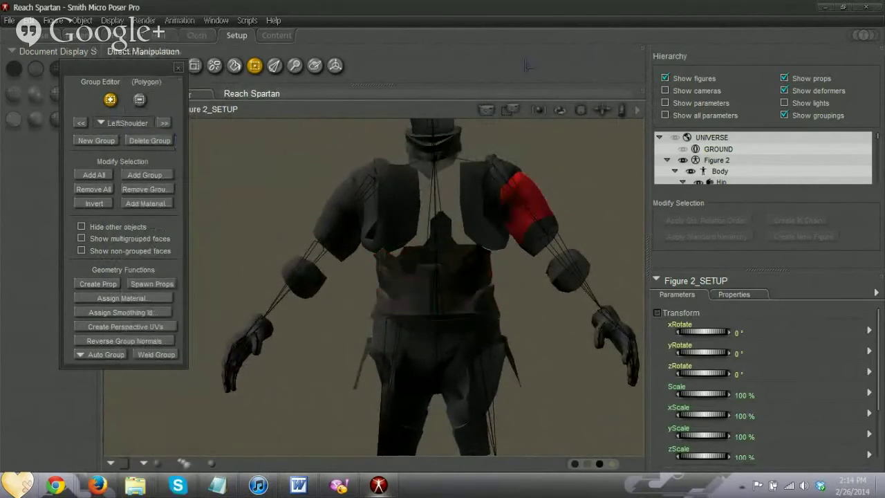
drag(581, 110, 499, 111)
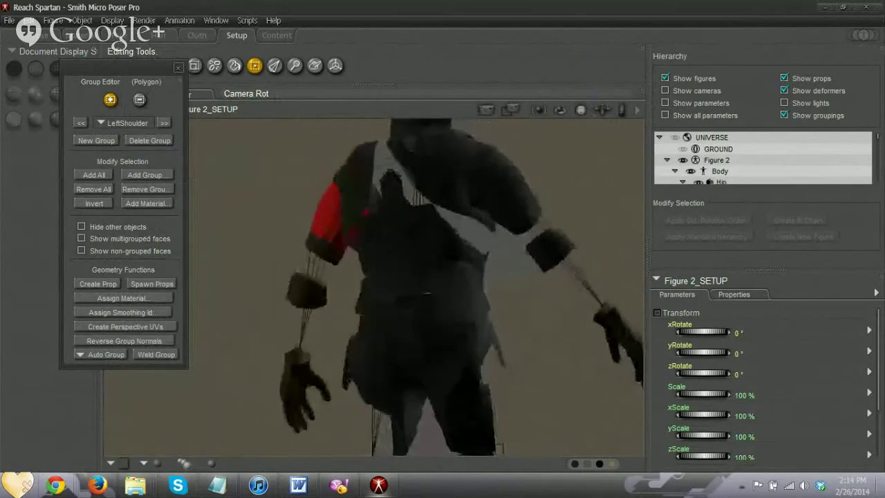
drag(603, 111, 622, 129)
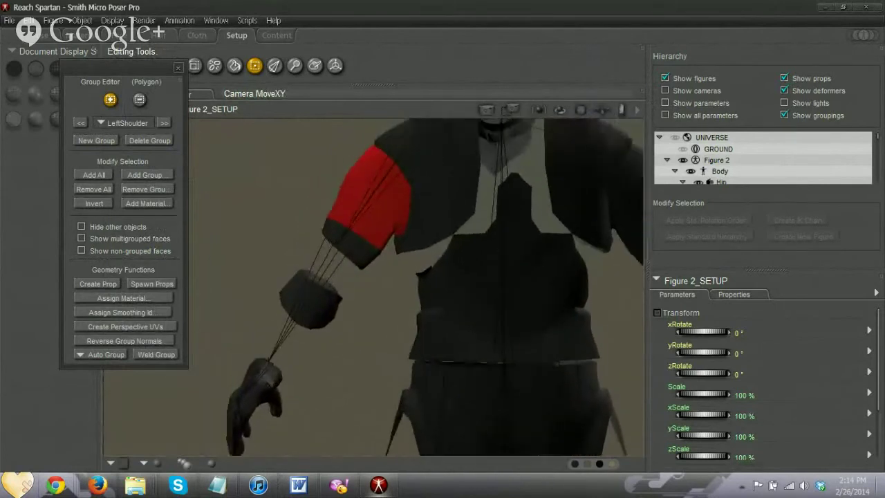
drag(296, 215, 335, 244)
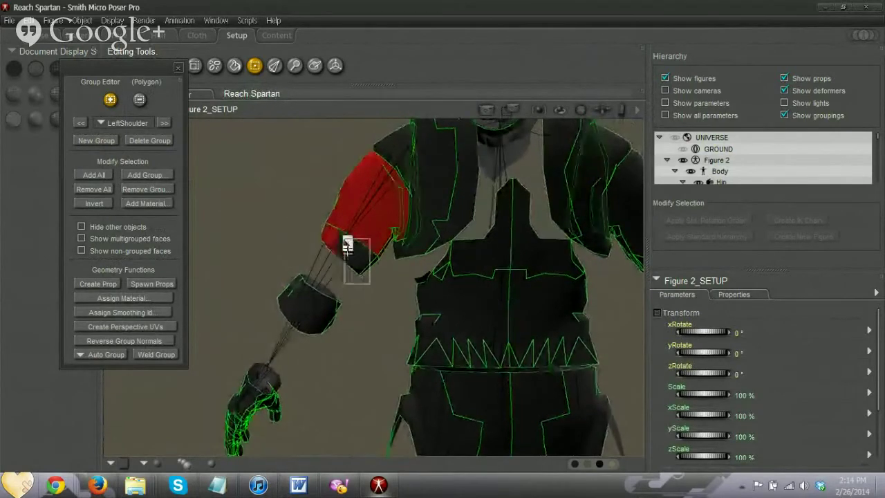
drag(330, 223, 352, 244)
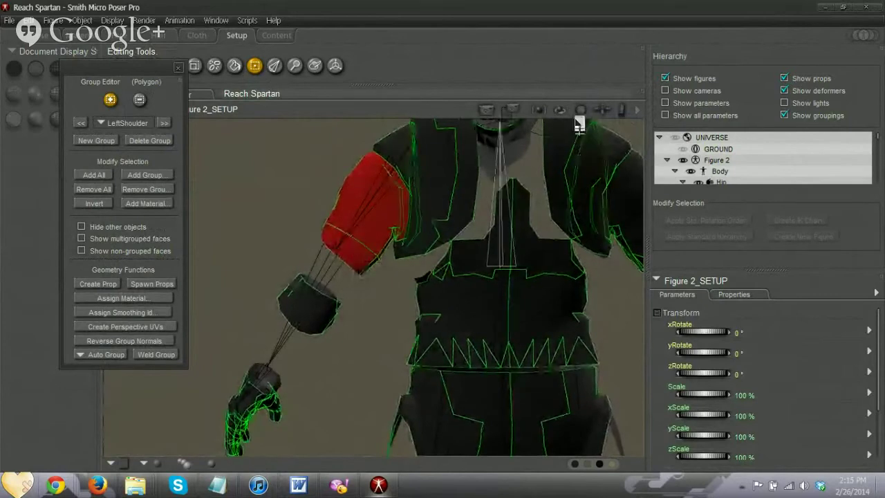
Add the remaining polygons on the other side of the left upper arm's lower edge to the LeftShoulder group.
drag(580, 109, 660, 113)
drag(602, 111, 543, 138)
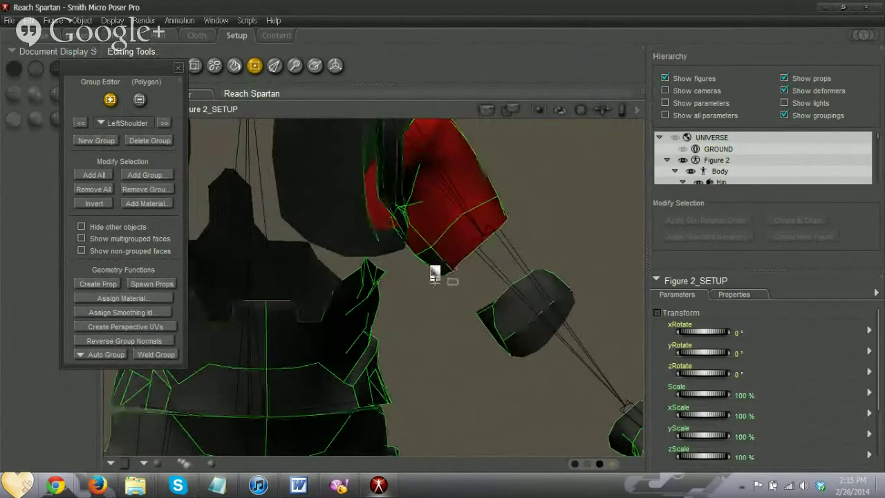
mouse_move(581, 110)
mouse_down()
mouse_move(526, 117)
mouse_move(581, 111)
mouse_move(589, 116)
mouse_move(567, 118)
mouse_move(579, 117)
mouse_move(600, 135)
mouse_move(582, 122)
mouse_up()
click(542, 271)
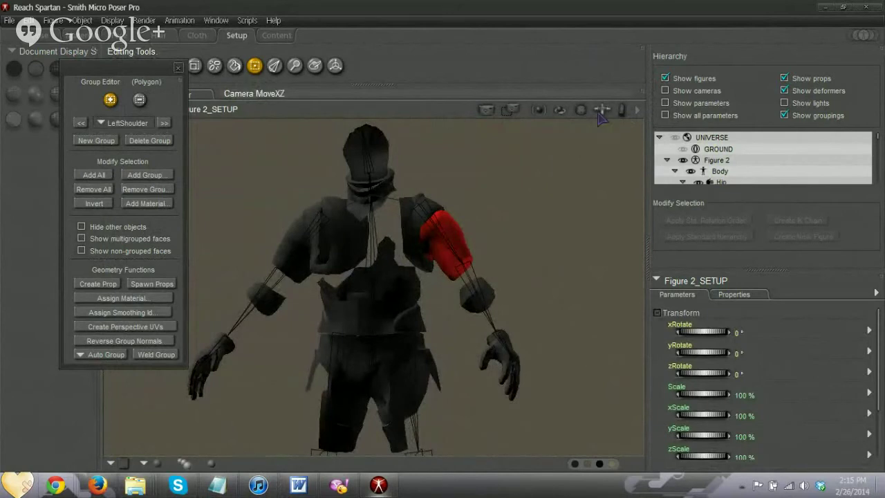
mouse_move(581, 111)
mouse_down()
mouse_move(596, 111)
mouse_move(547, 111)
mouse_move(580, 112)
mouse_up()
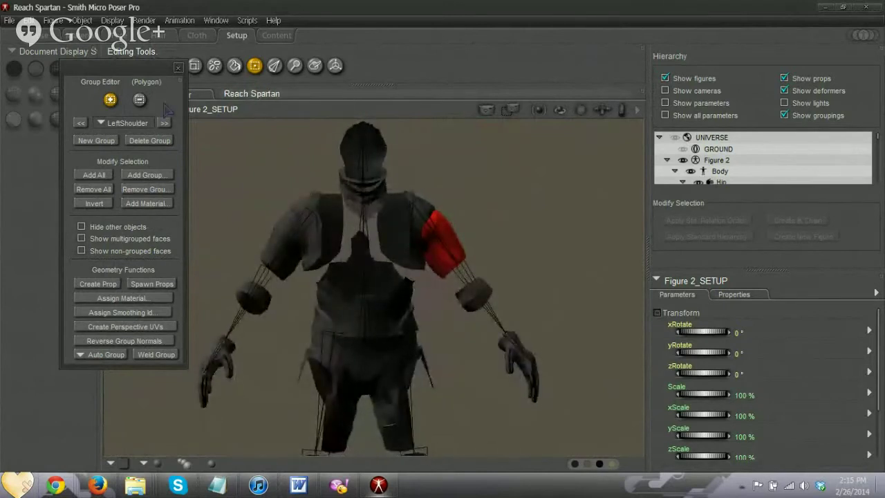
Switch to the LeftForearm group and check its polygon coverage on the left arm.
click(140, 125)
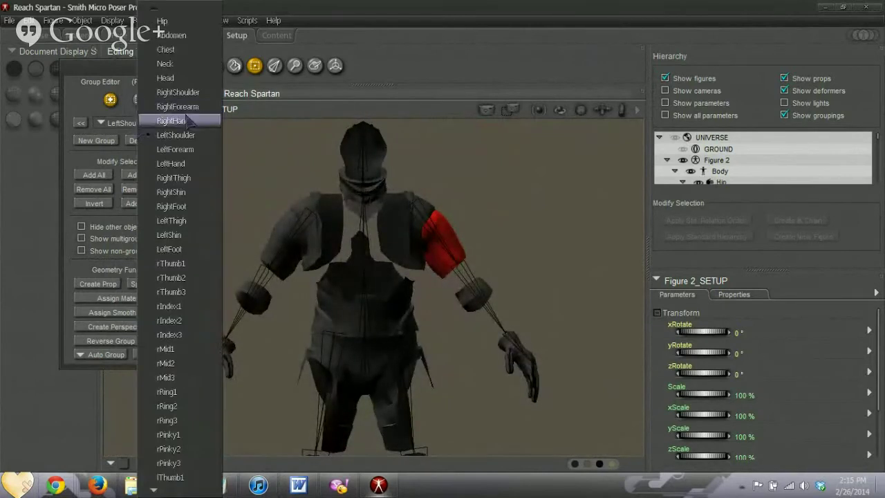
click(173, 149)
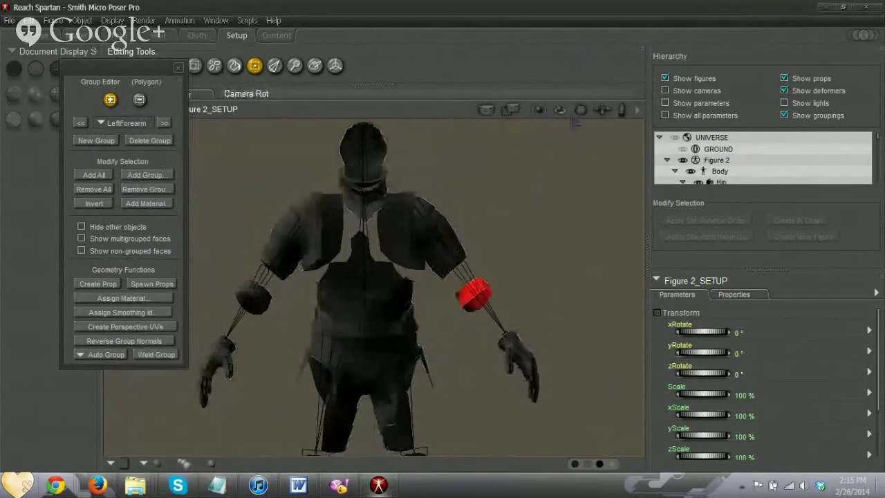
mouse_move(581, 111)
mouse_down()
mouse_move(608, 112)
mouse_move(587, 120)
mouse_move(550, 113)
mouse_move(584, 114)
mouse_up()
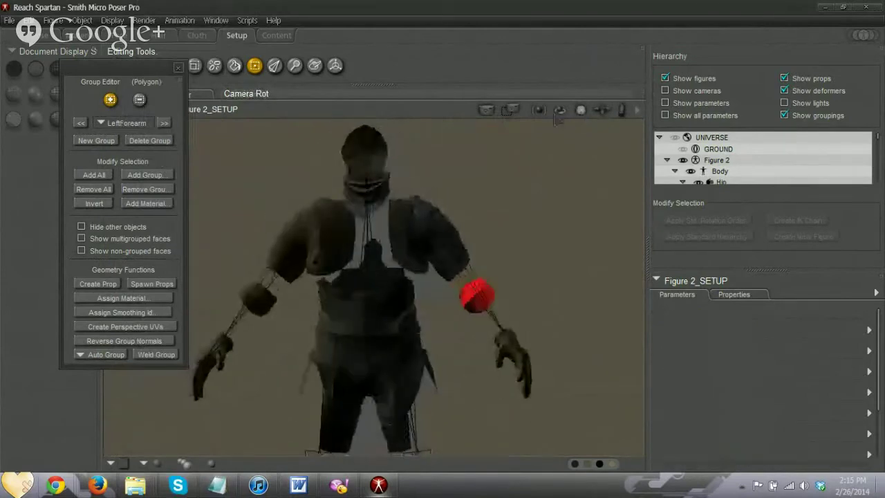
Switch to the LeftHand group and add the missing polygons between the wrist and the thumb side of the hand.
click(135, 124)
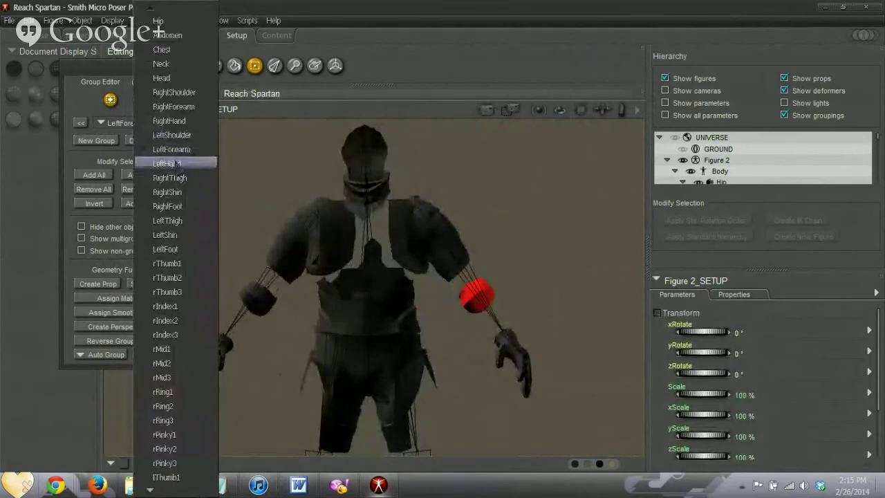
click(167, 164)
drag(582, 111, 550, 113)
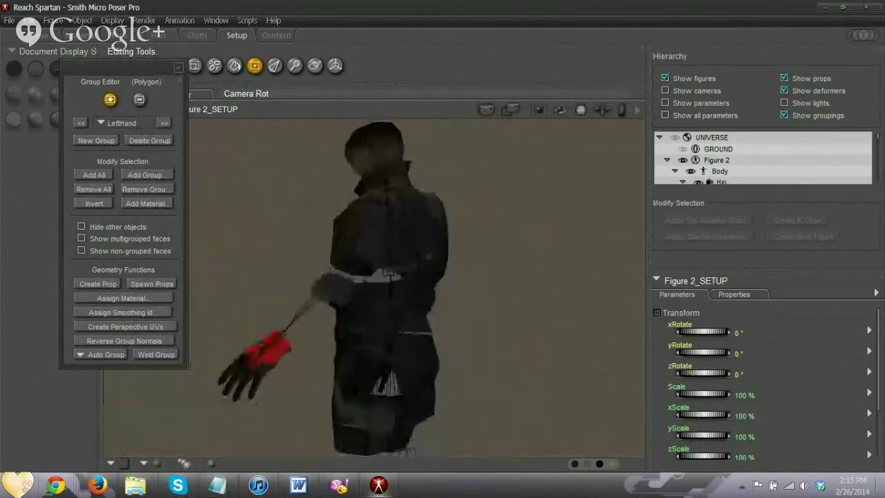
drag(601, 115, 581, 111)
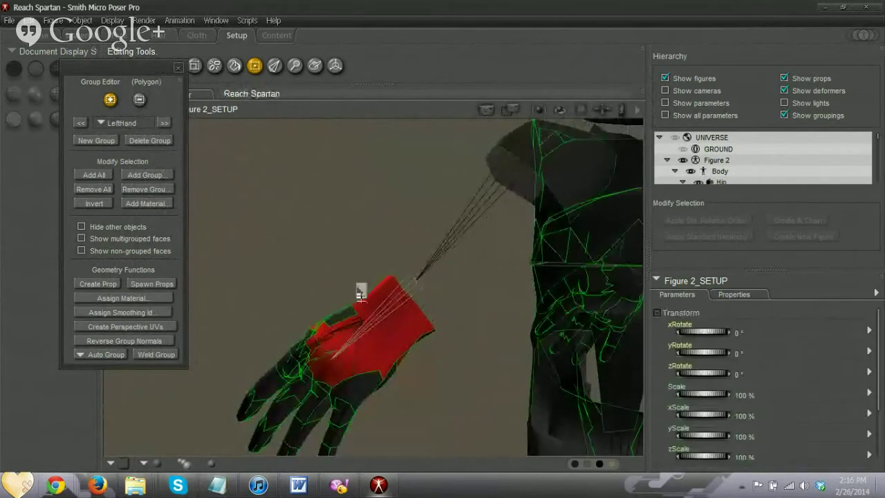
drag(350, 330, 350, 332)
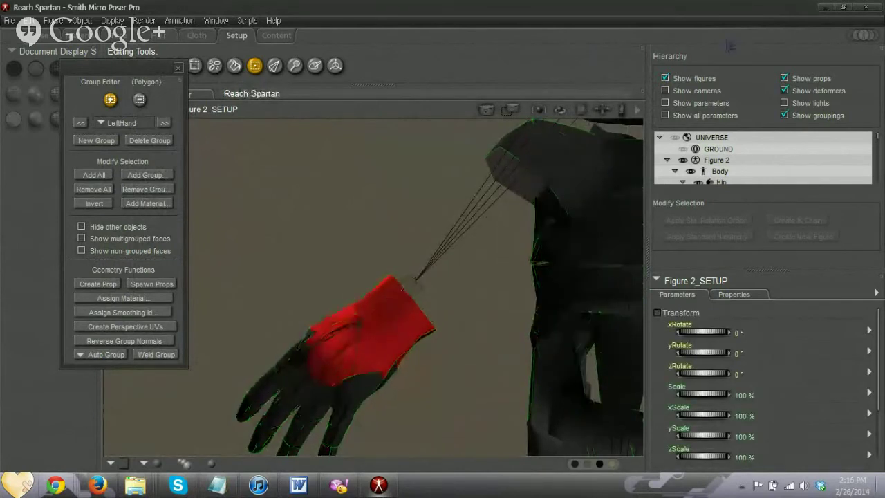
drag(581, 110, 602, 112)
drag(386, 254, 344, 223)
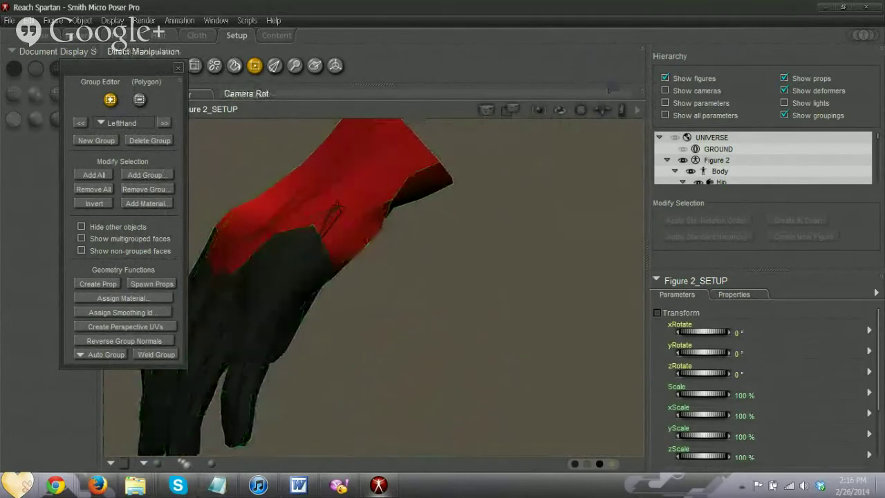
Add the unassigned palm polygons above the finger bases to the LeftHand group.
drag(583, 113, 571, 130)
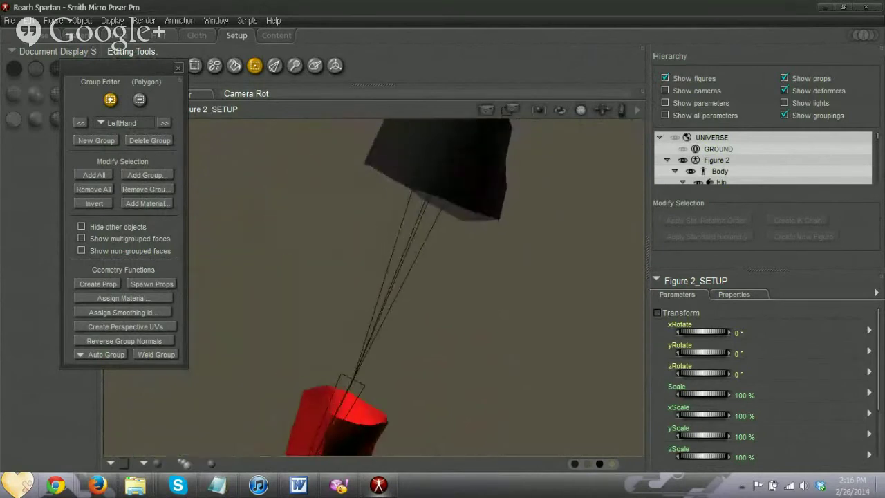
drag(621, 111, 622, 33)
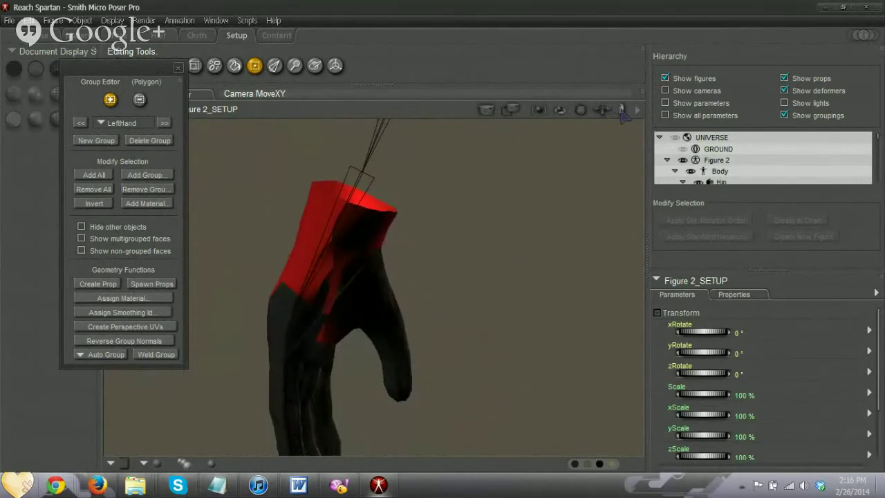
drag(613, 113, 609, 152)
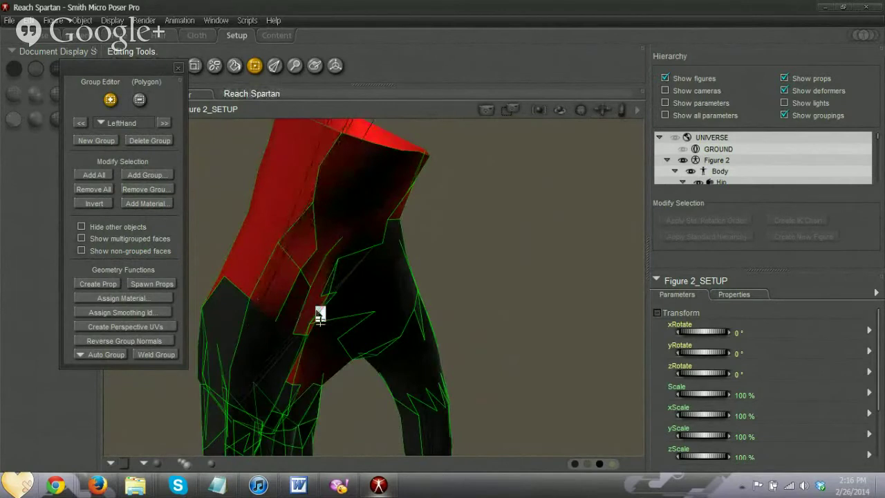
drag(581, 110, 625, 82)
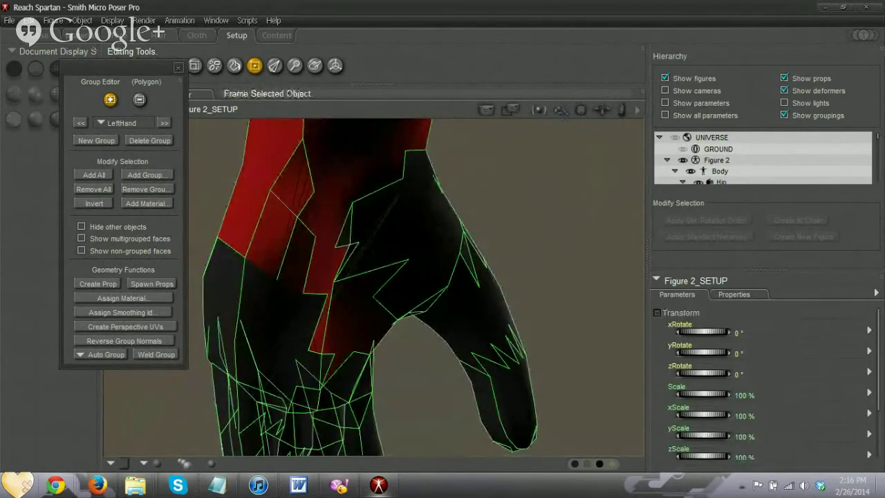
drag(601, 110, 598, 84)
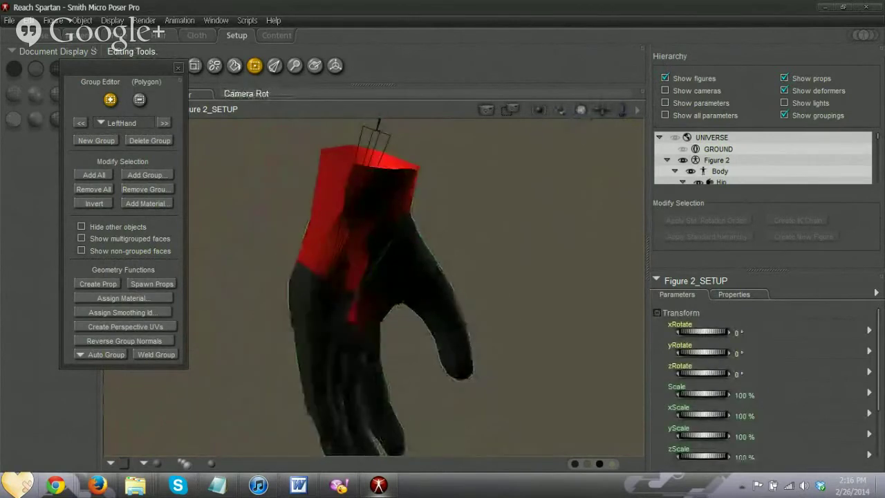
drag(581, 110, 596, 128)
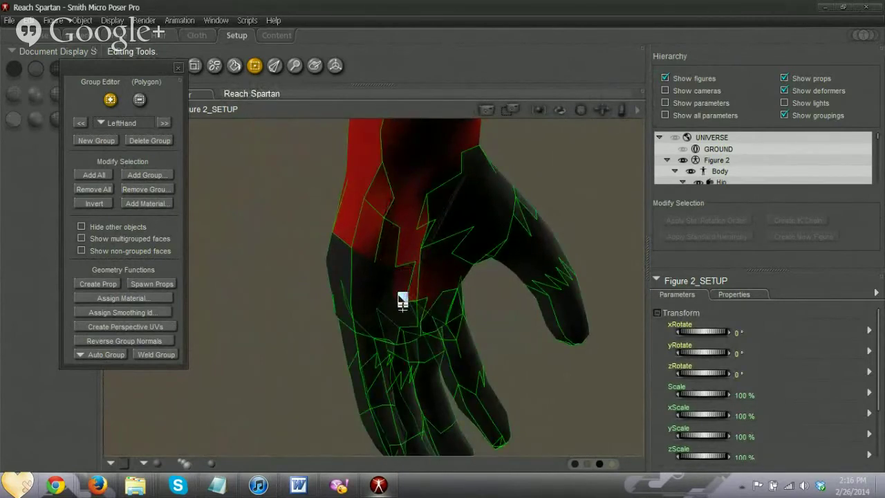
click(364, 273)
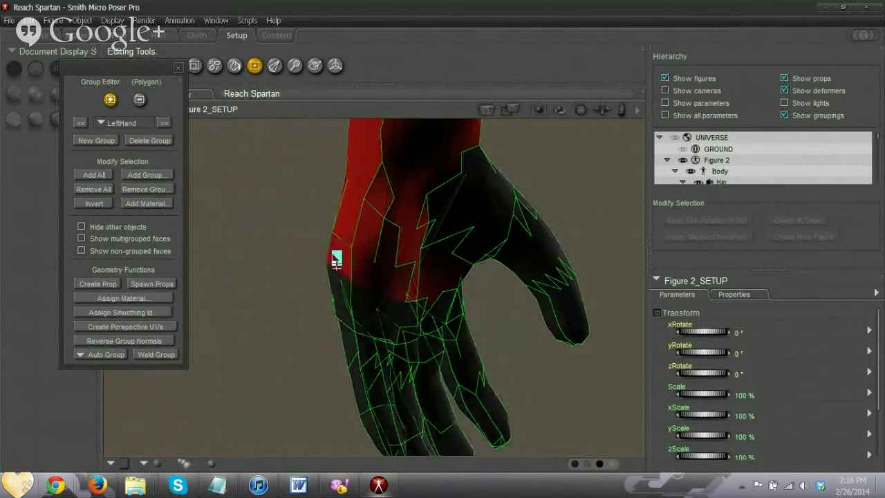
Add the outer-edge polygons beside the base of the little finger to the LeftHand group.
drag(579, 113, 597, 116)
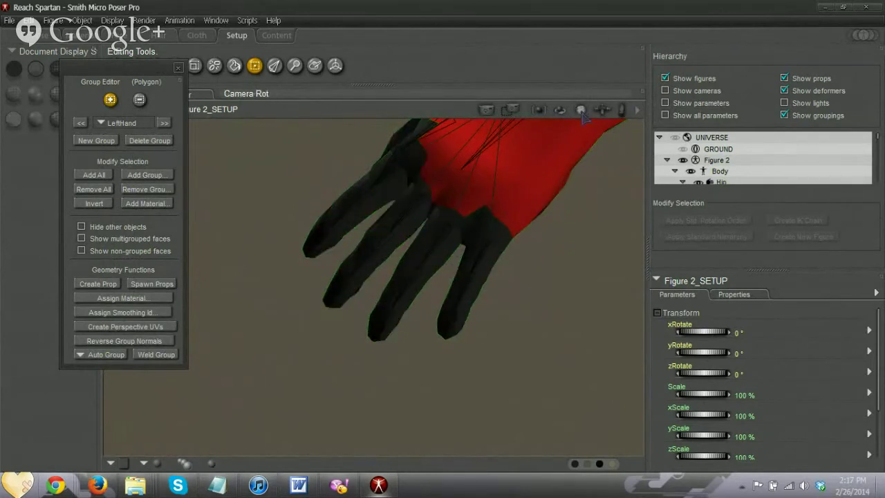
drag(581, 110, 598, 116)
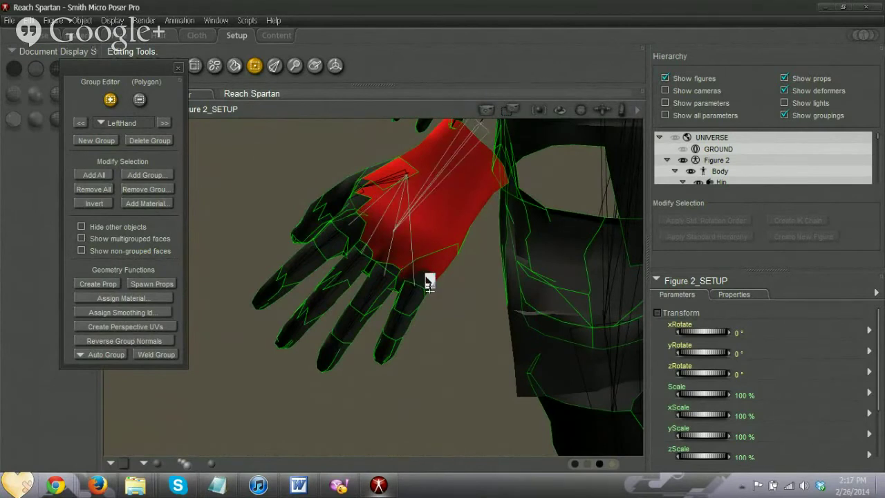
drag(423, 263, 445, 279)
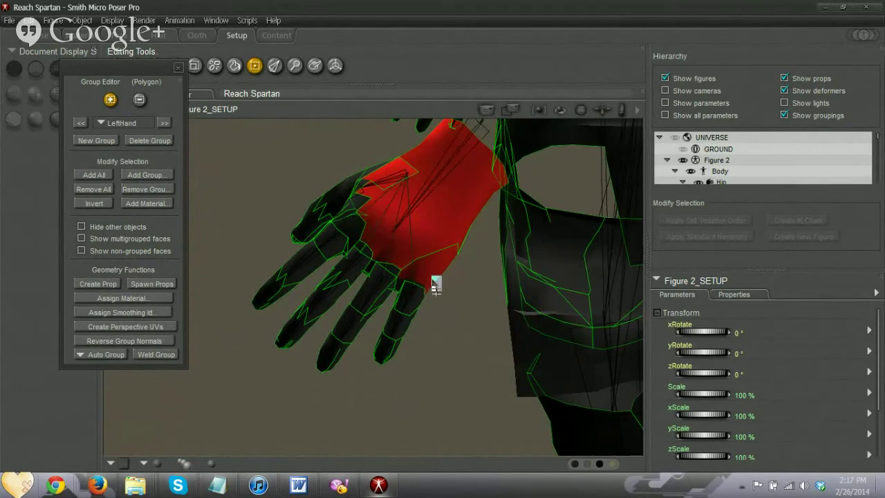
Reopen the Group Editor and make LeftHand the active group again, with the finger bases in close view.
drag(603, 109, 597, 164)
click(440, 281)
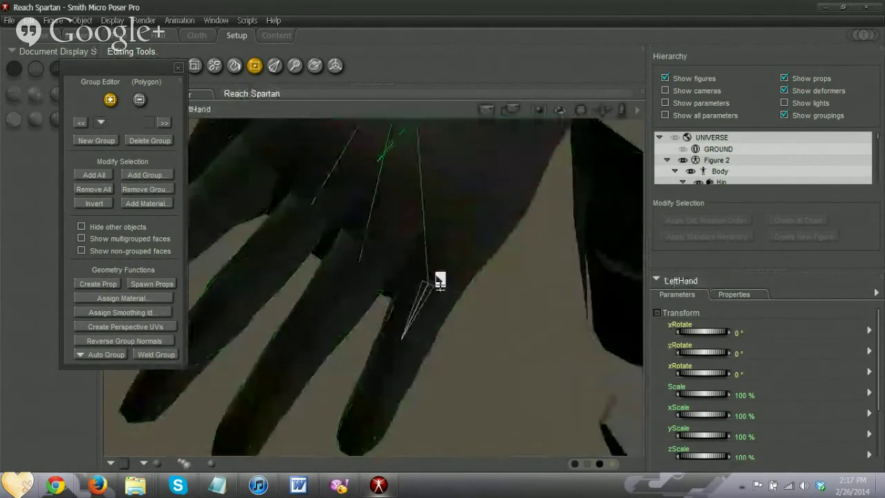
click(154, 65)
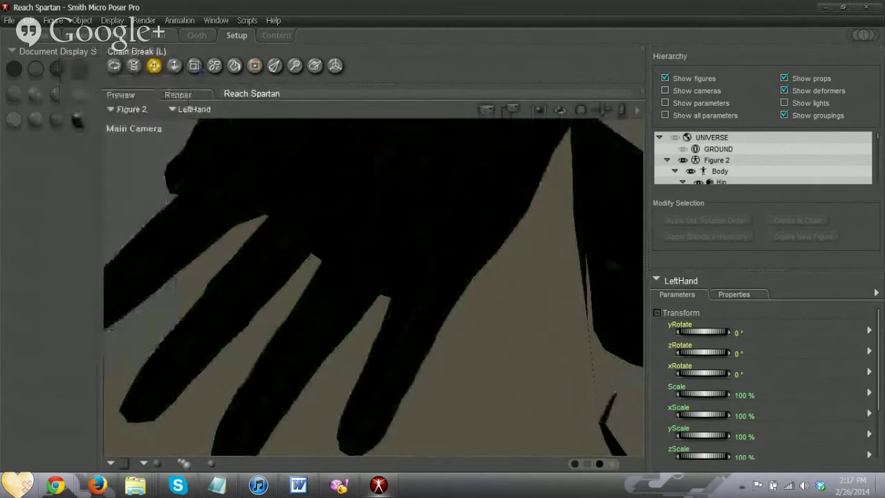
click(254, 66)
click(113, 124)
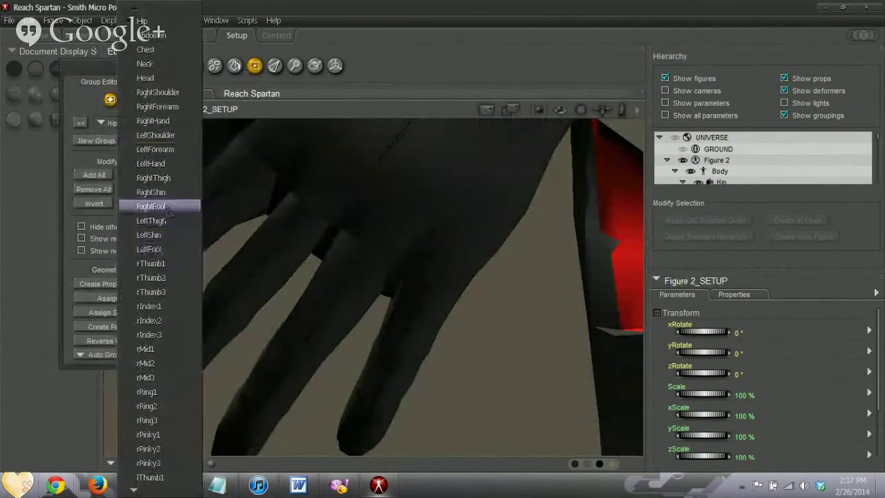
click(168, 168)
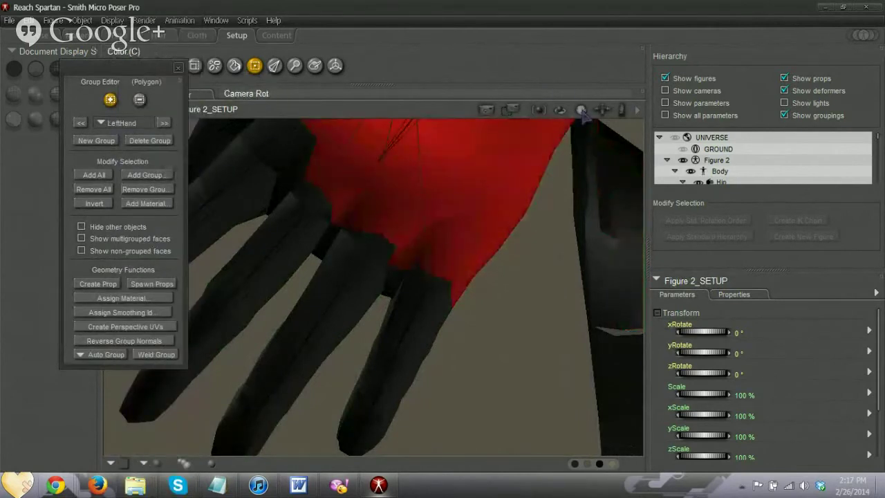
drag(581, 110, 540, 119)
drag(621, 112, 624, 127)
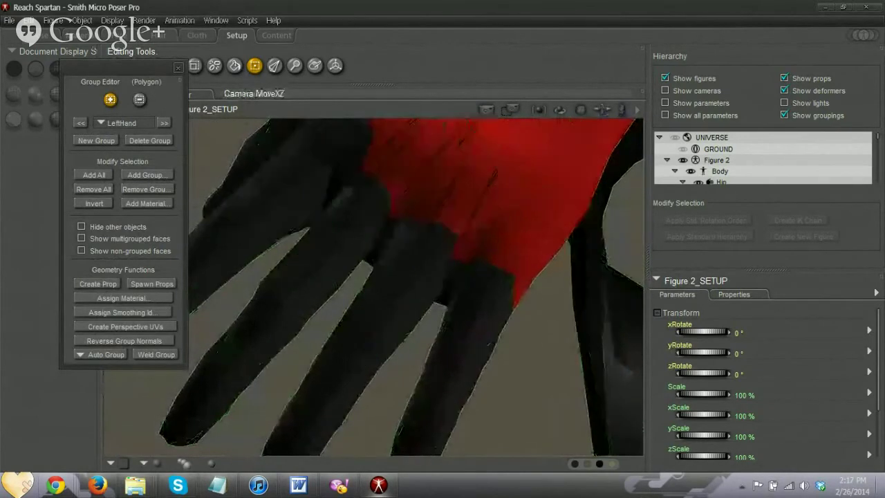
Add the unassigned palm polygons at the bases of the little, ring and middle fingers to the LeftHand group.
drag(603, 110, 494, 111)
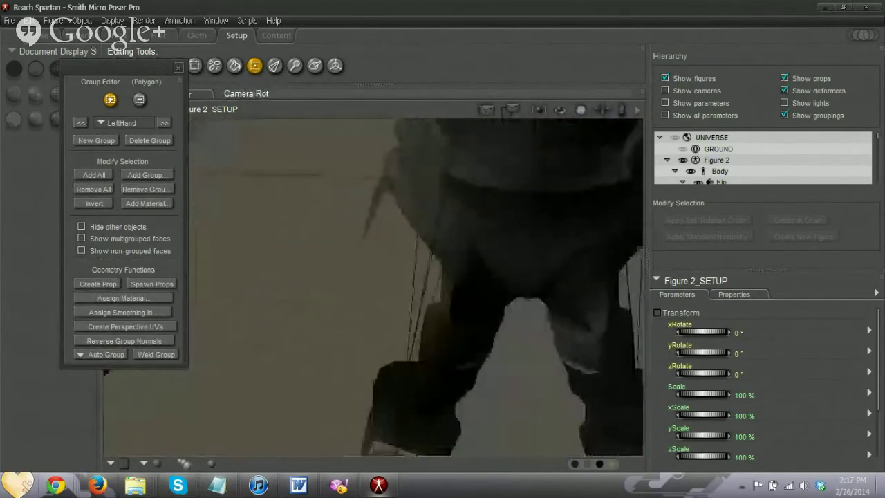
drag(602, 110, 583, 113)
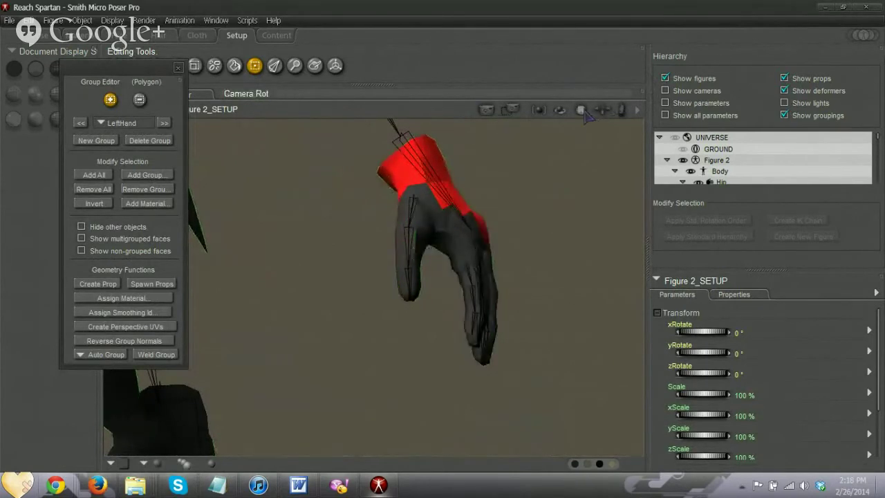
drag(584, 111, 642, 135)
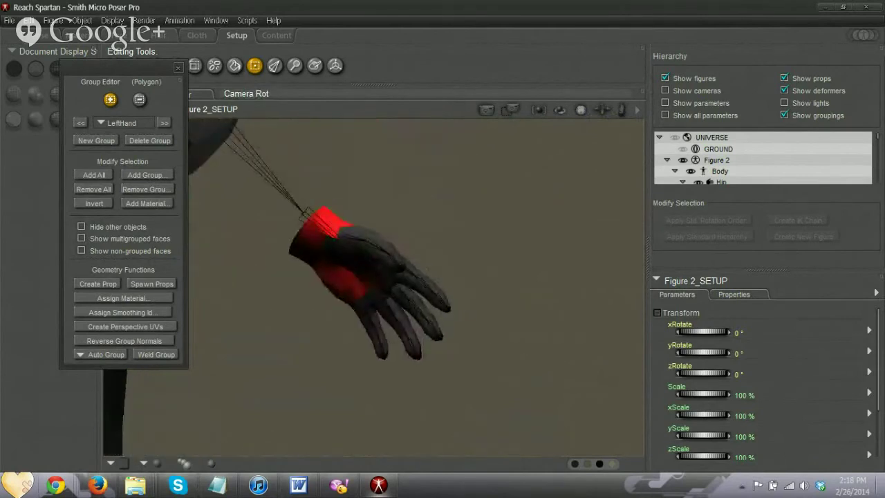
drag(602, 112, 601, 151)
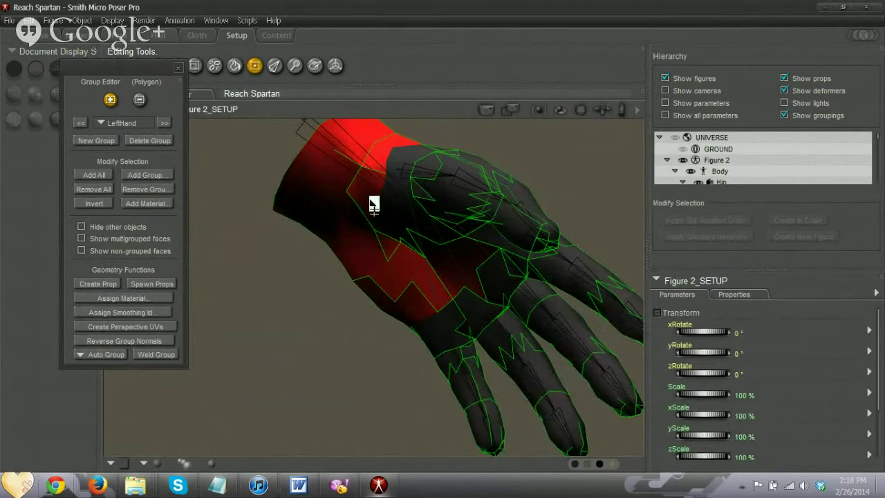
drag(581, 110, 618, 103)
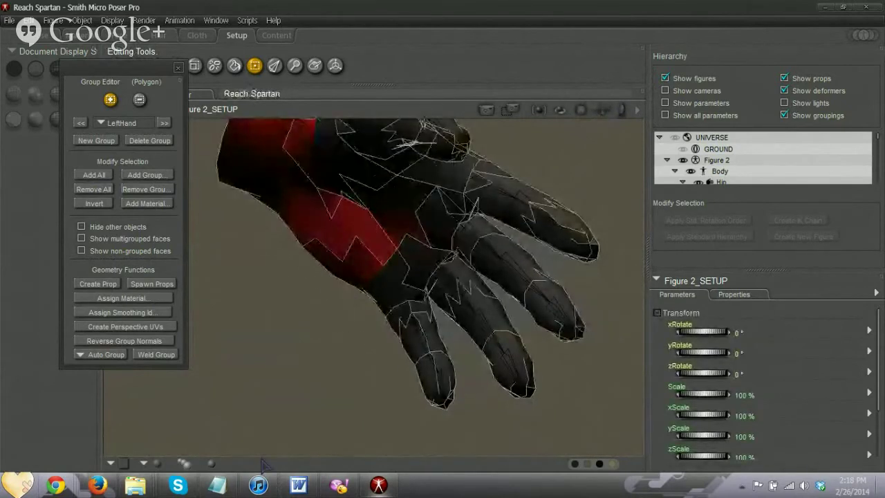
mouse_move(270, 487)
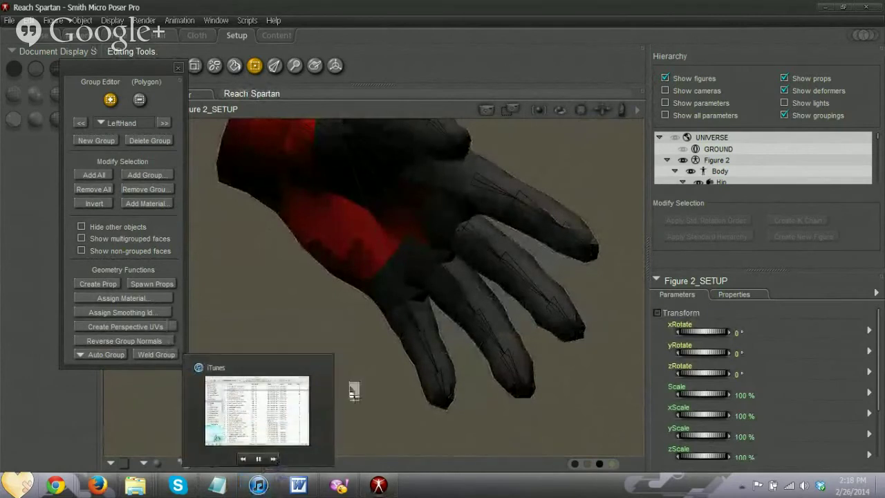
drag(348, 303, 375, 278)
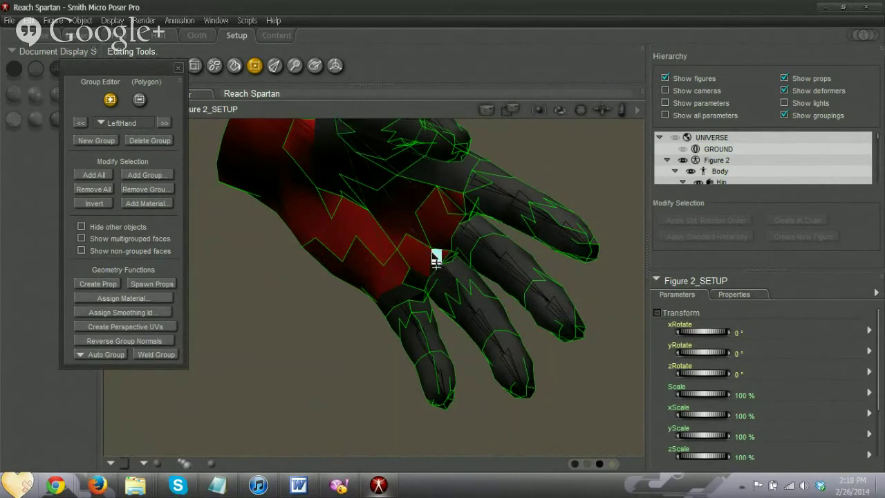
click(413, 273)
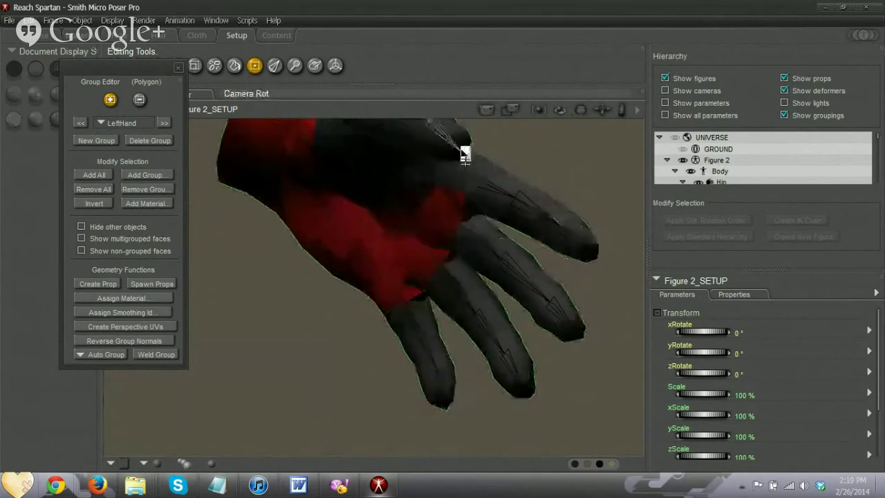
Add the polygons along the base of the index finger, on the side facing the thumb, to the LeftHand group.
click(415, 179)
click(437, 177)
click(456, 182)
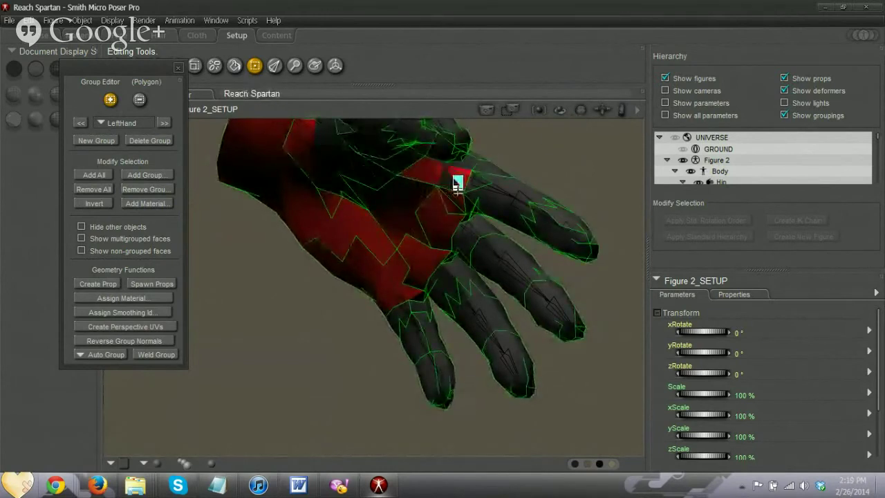
click(470, 164)
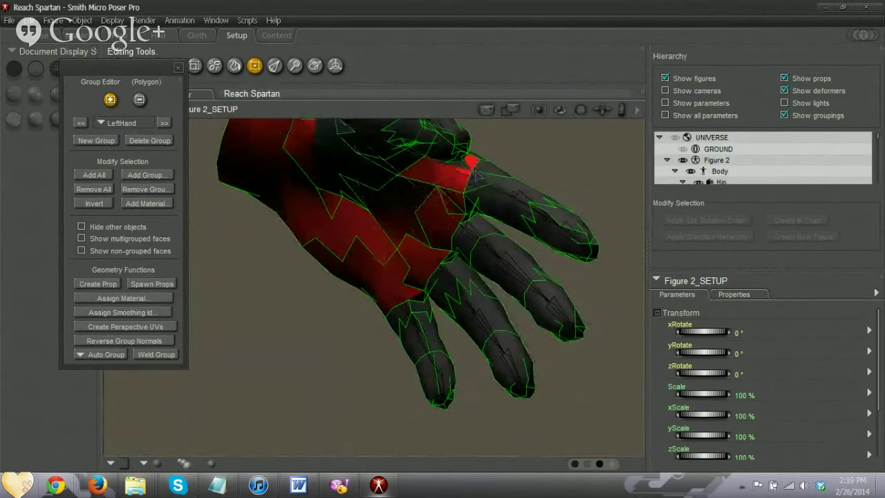
drag(582, 110, 619, 125)
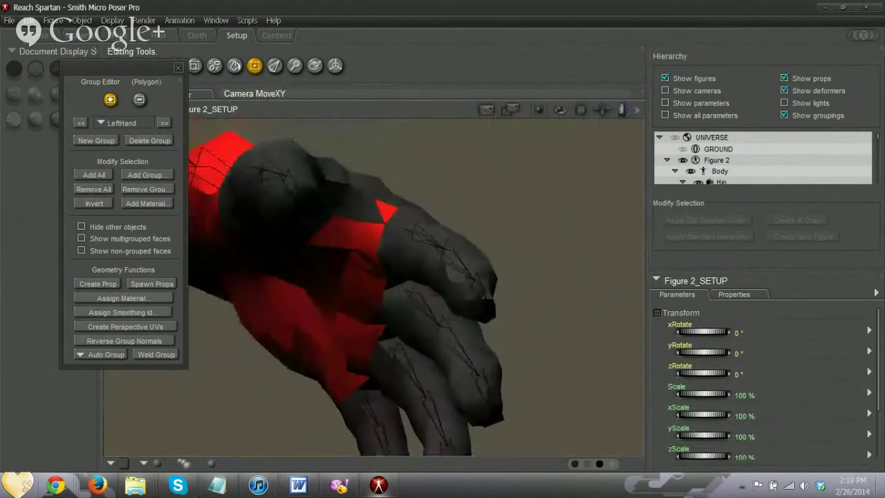
click(376, 220)
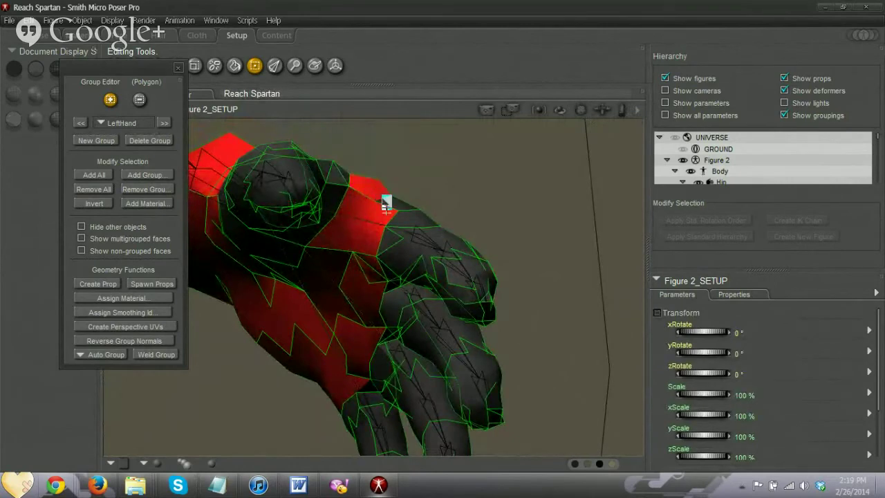
drag(582, 110, 543, 140)
click(381, 212)
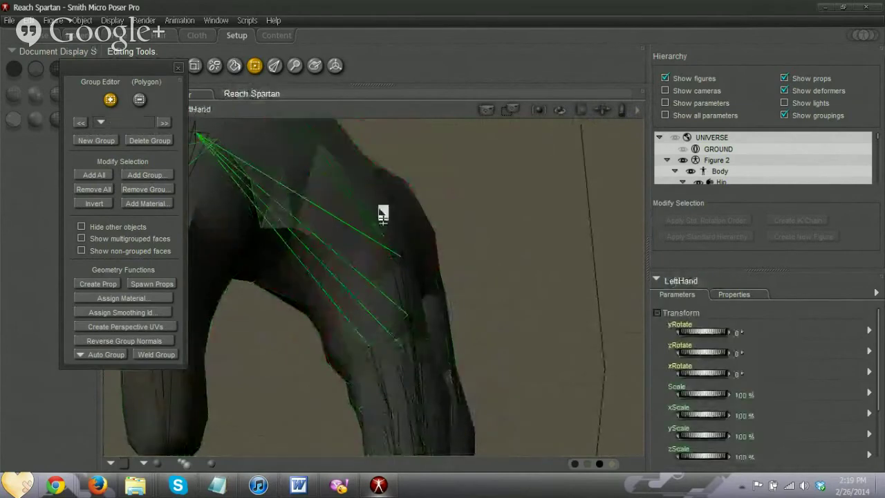
Reopen the Group Editor and make LeftHand the active group again.
drag(602, 110, 597, 72)
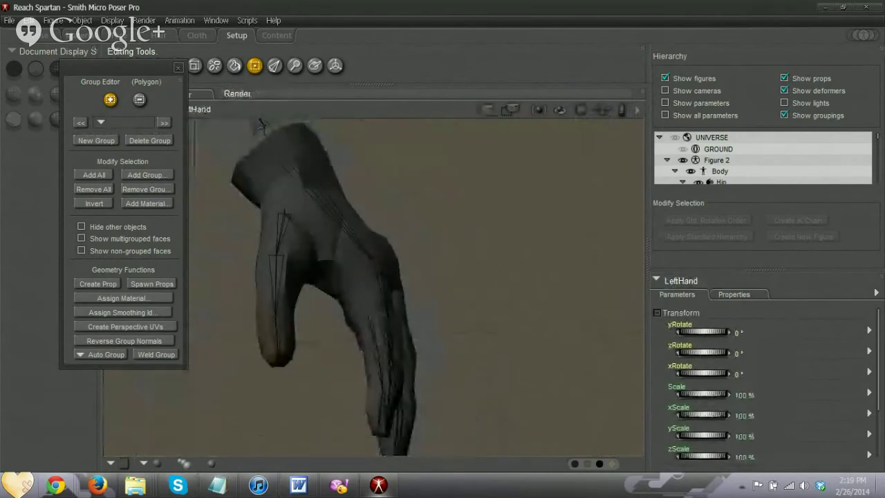
click(179, 68)
click(254, 67)
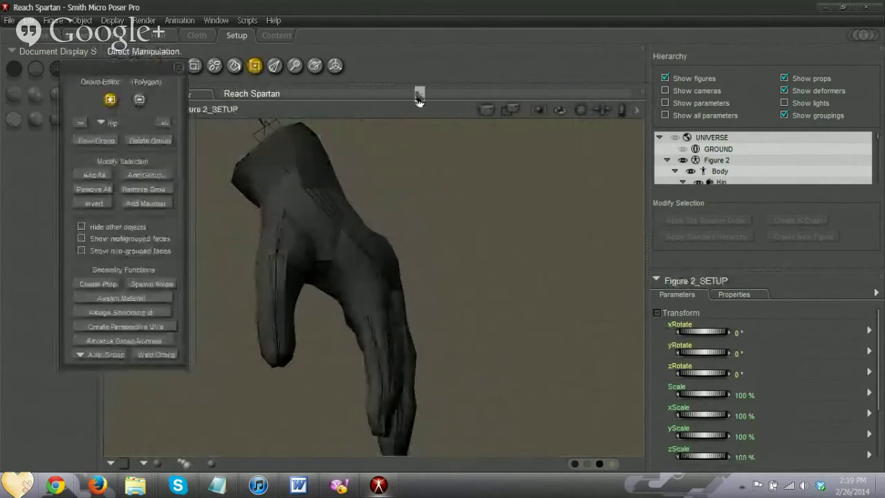
click(110, 122)
click(166, 175)
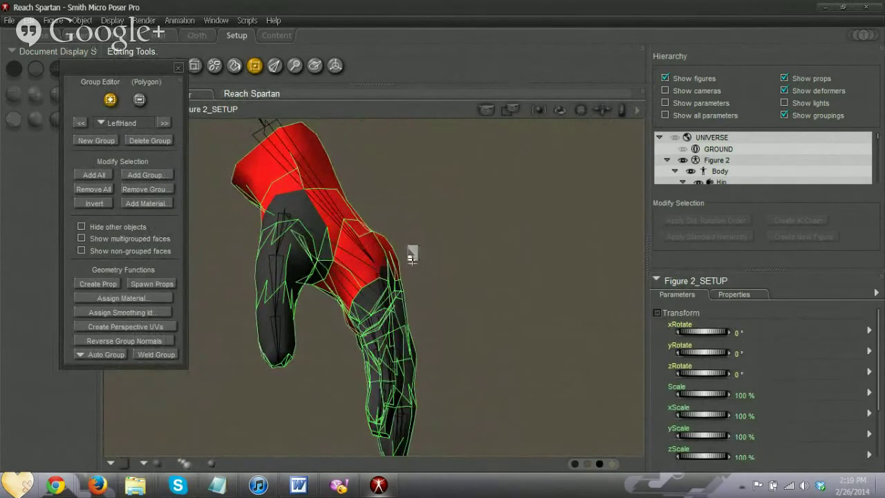
Check the knuckles from the fingertip side and add the missing polygons between the finger bases to the LeftHand group.
drag(581, 110, 555, 111)
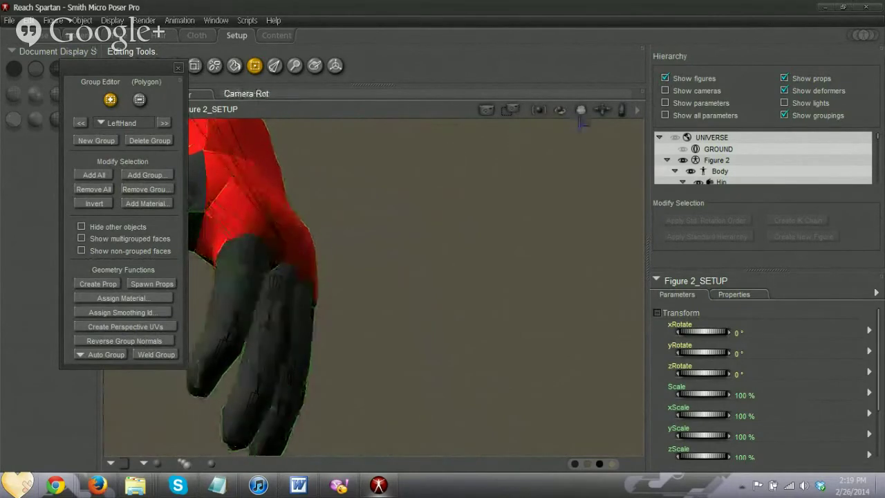
drag(580, 115, 601, 118)
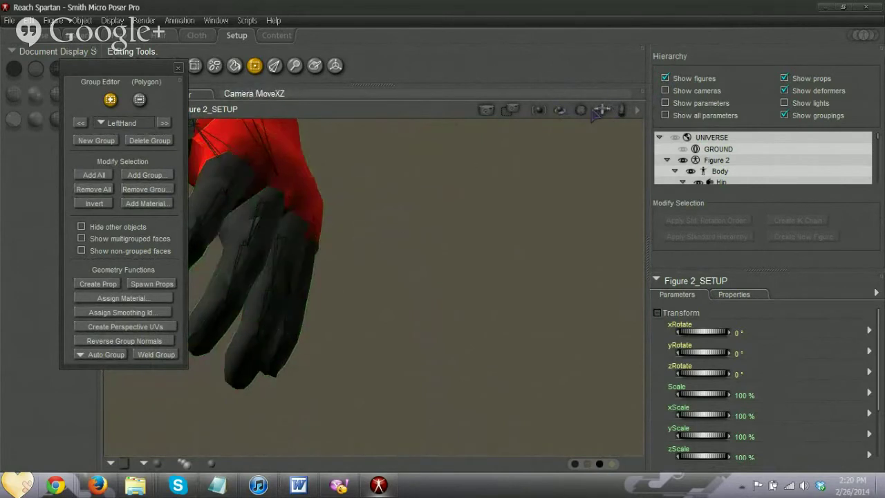
drag(581, 111, 663, 166)
drag(581, 112, 706, 164)
drag(581, 111, 629, 111)
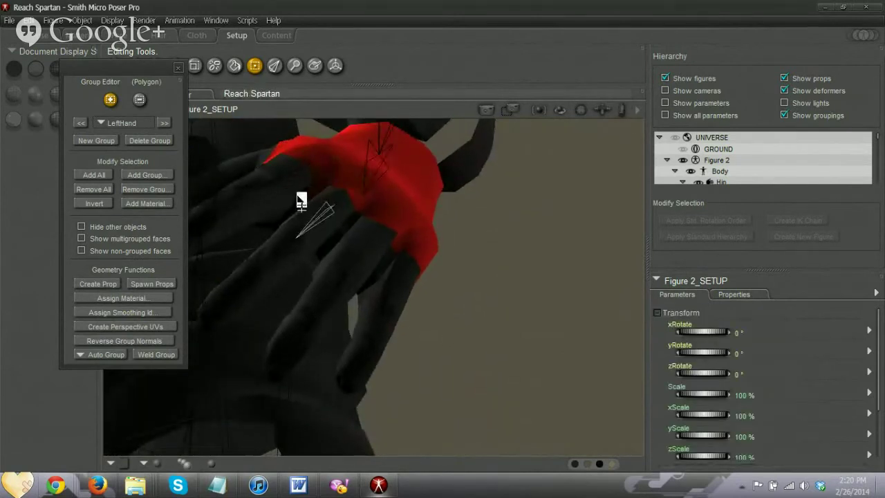
drag(580, 110, 488, 161)
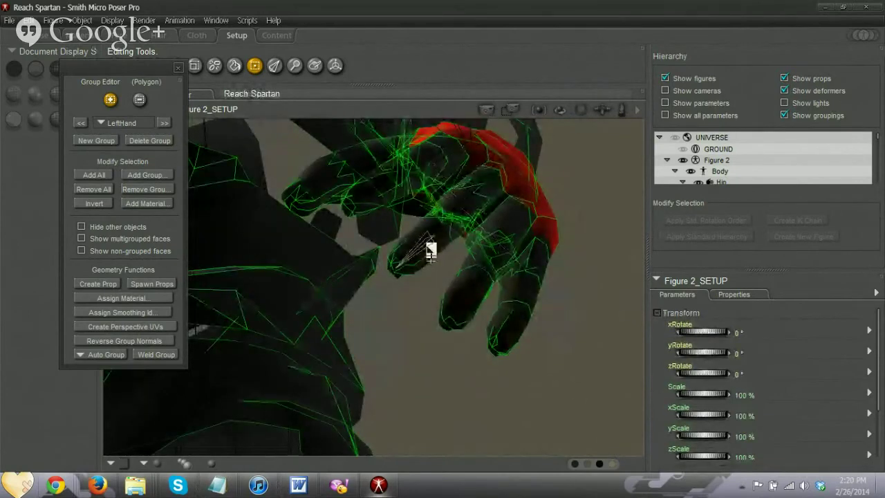
click(494, 208)
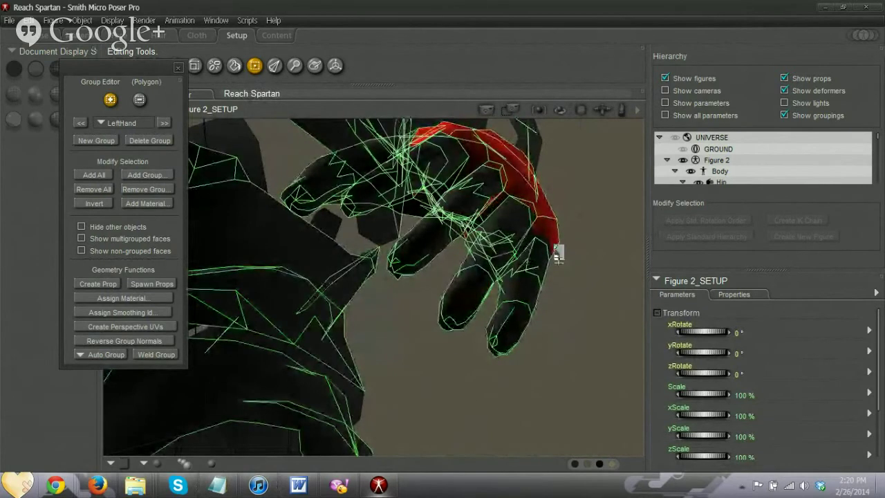
drag(558, 254, 569, 271)
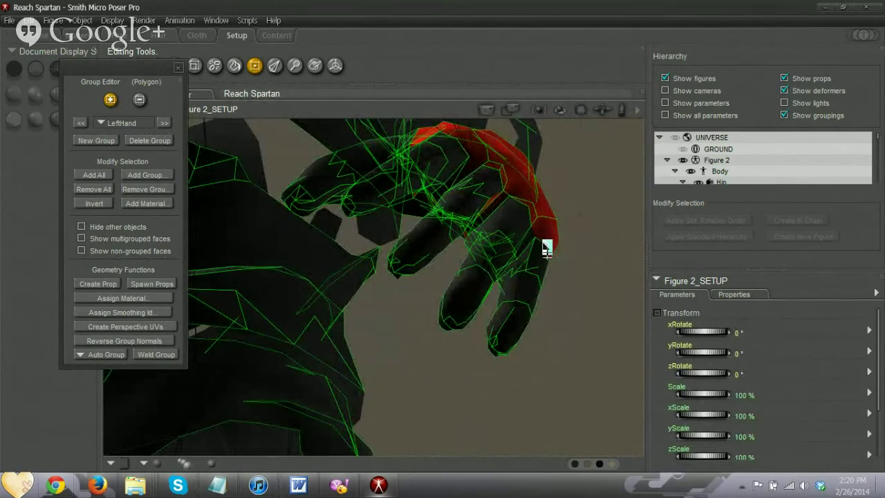
Add the polygons around the thumb's base and the web between thumb and index finger to the LeftHand group.
mouse_move(580, 110)
mouse_down()
mouse_move(599, 112)
mouse_move(582, 114)
mouse_up()
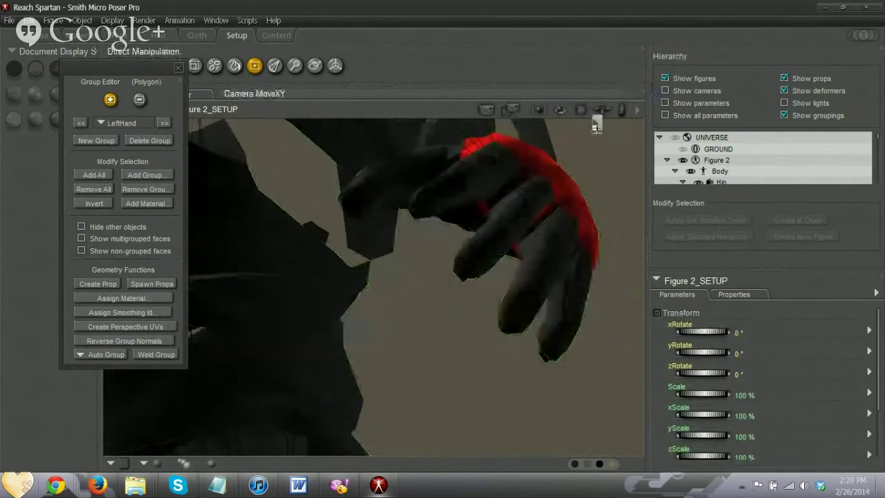
drag(582, 110, 607, 125)
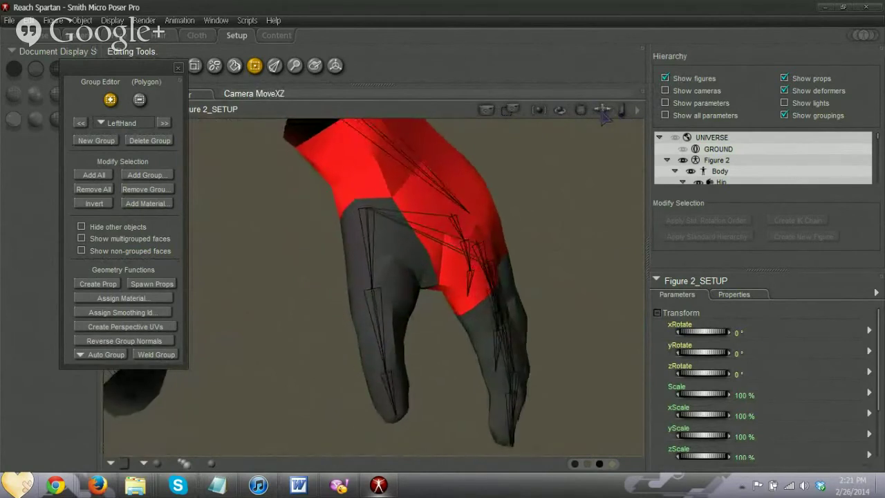
click(374, 226)
click(386, 245)
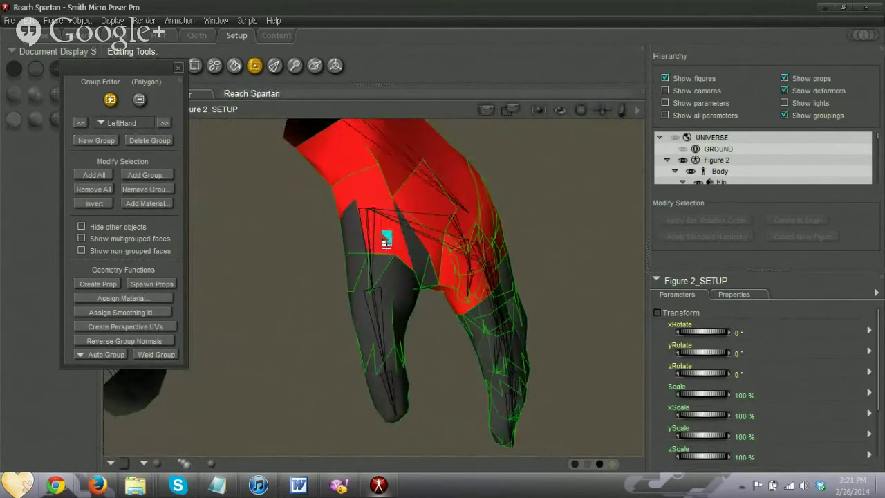
click(425, 277)
click(420, 278)
click(359, 237)
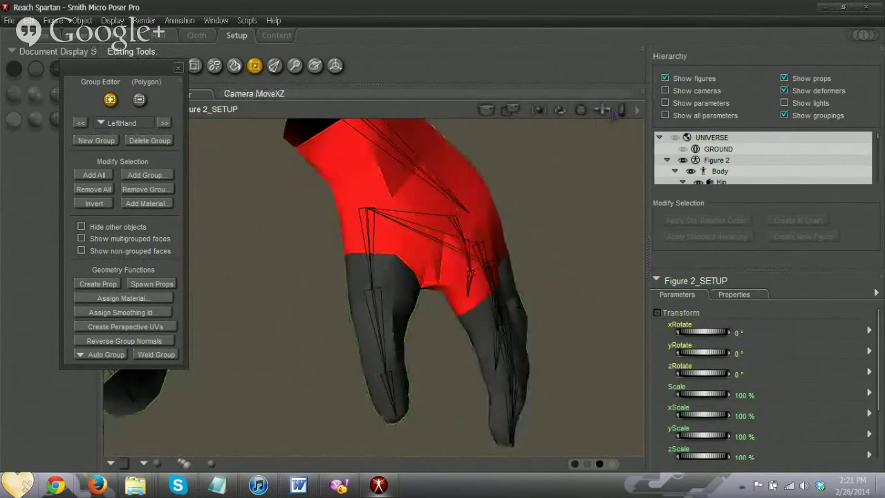
drag(581, 111, 628, 150)
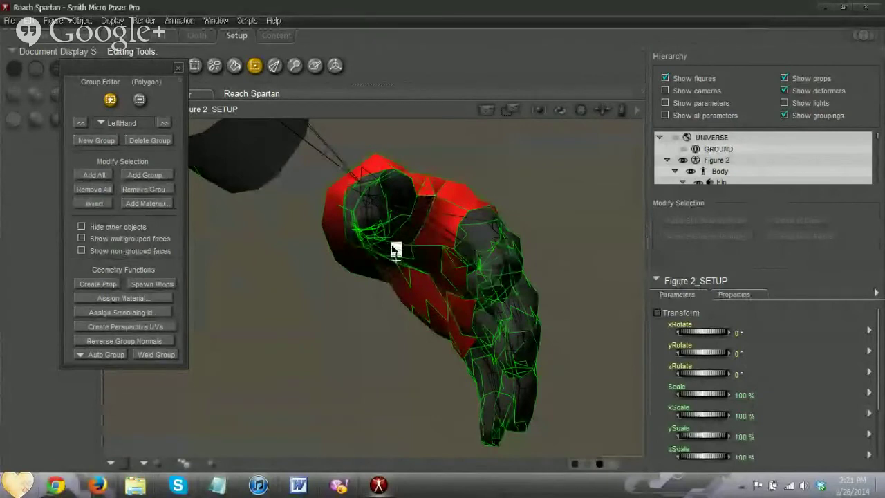
drag(583, 114, 625, 95)
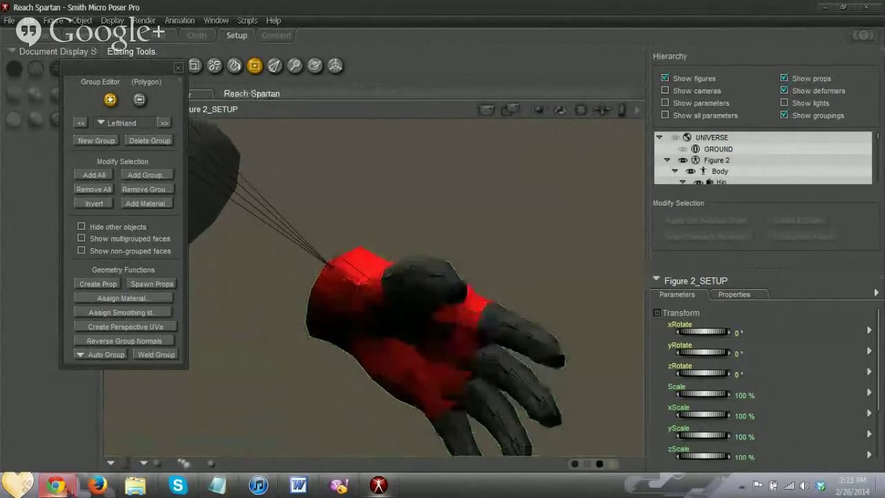
Switch to Chrome and check the Google+ notifications from the YouTube page, including the one about being added to circles.
mouse_move(68, 486)
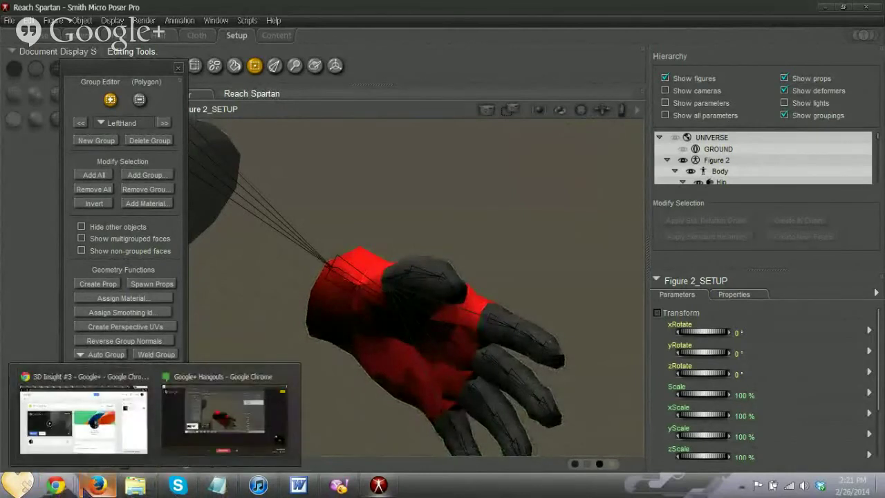
click(76, 410)
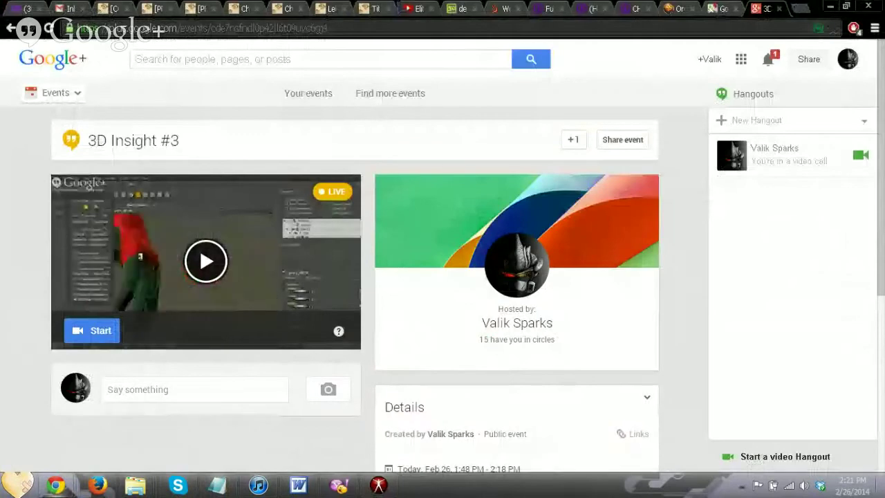
click(417, 9)
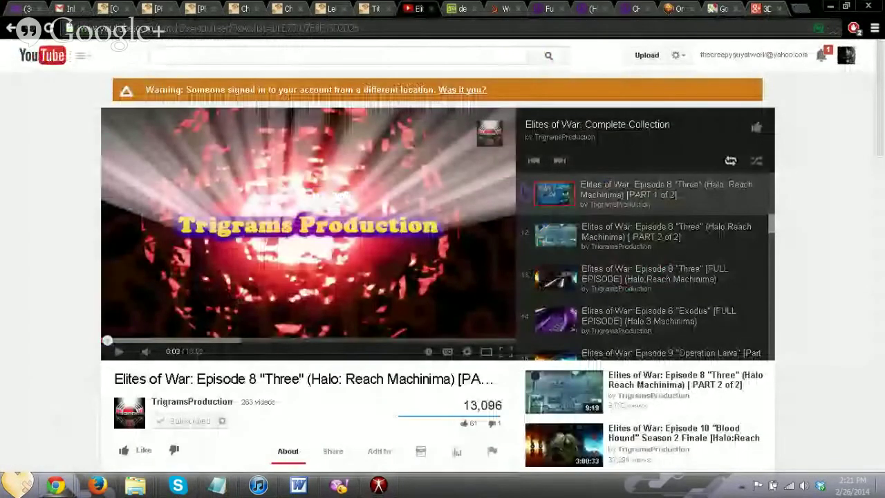
click(820, 55)
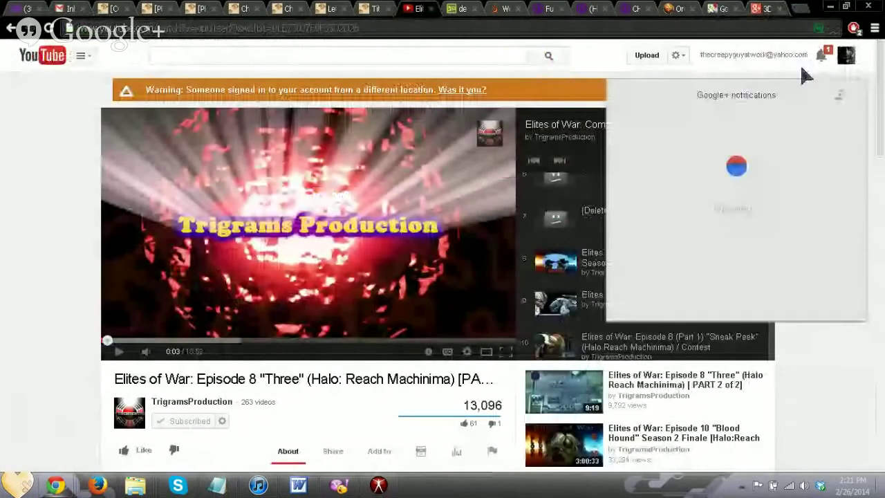
right_click(700, 123)
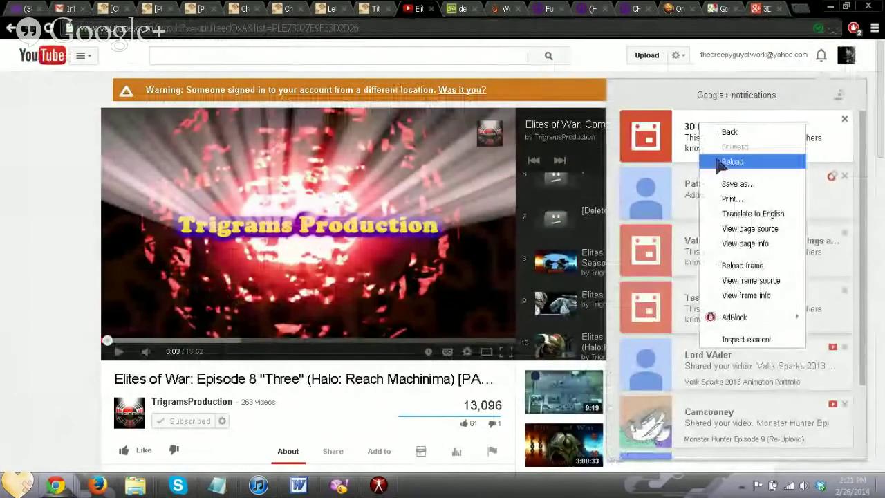
right_click(687, 188)
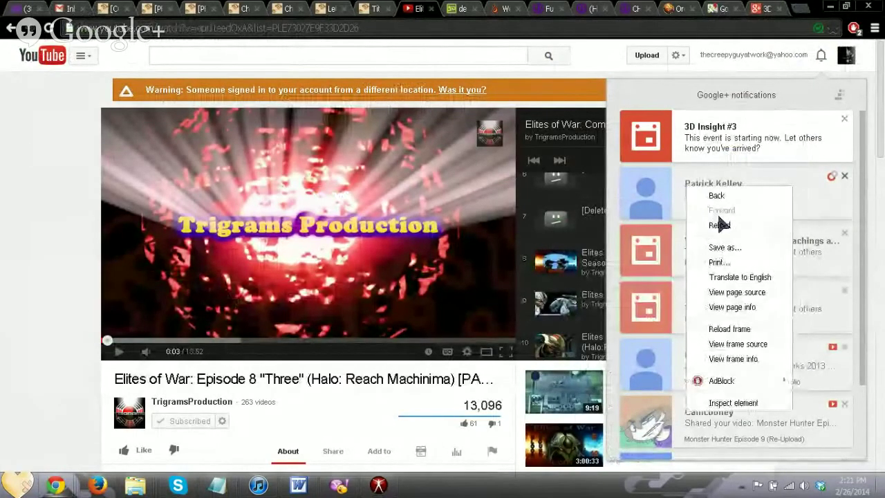
right_click(677, 186)
right_click(752, 173)
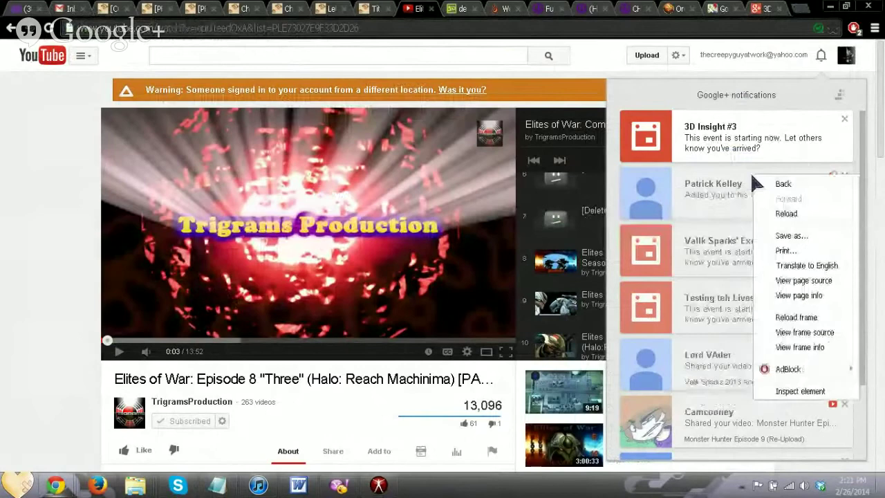
click(706, 194)
mouse_move(698, 215)
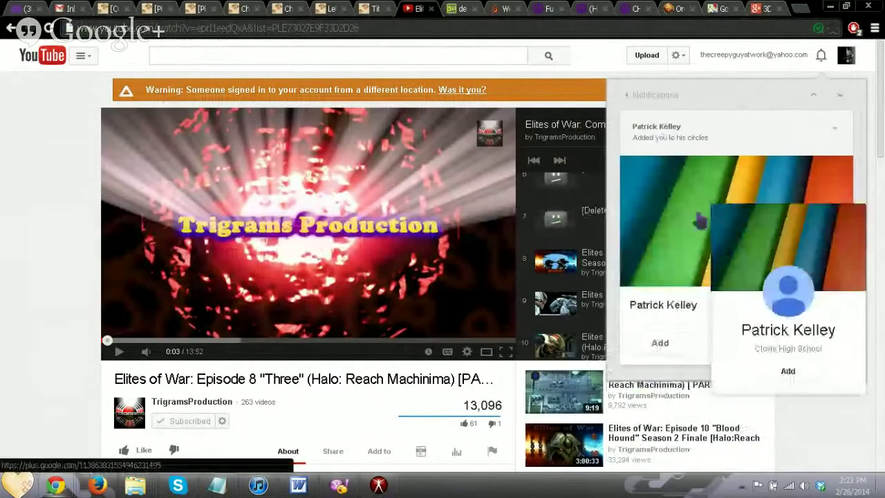
click(819, 55)
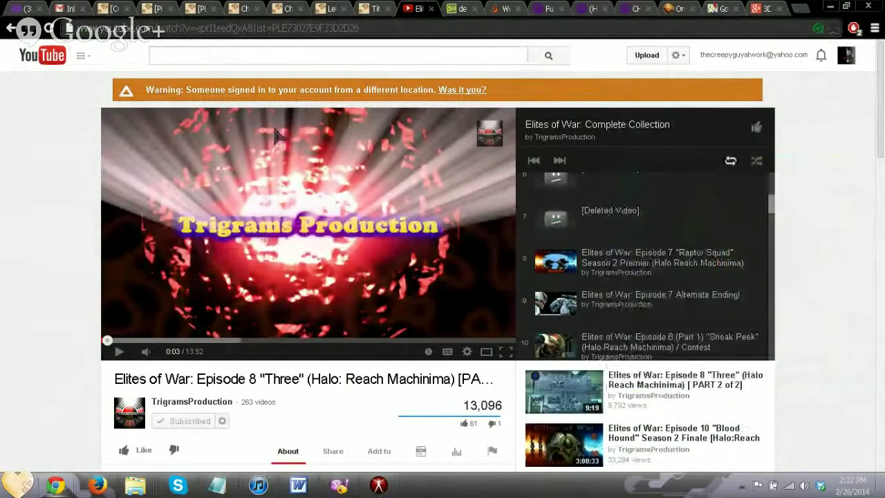
Go to the channel's uploads in the Video Manager and look over the page of the "3D Insight #2" video.
scroll(441, 331, down, 1)
scroll(276, 339, up, 1)
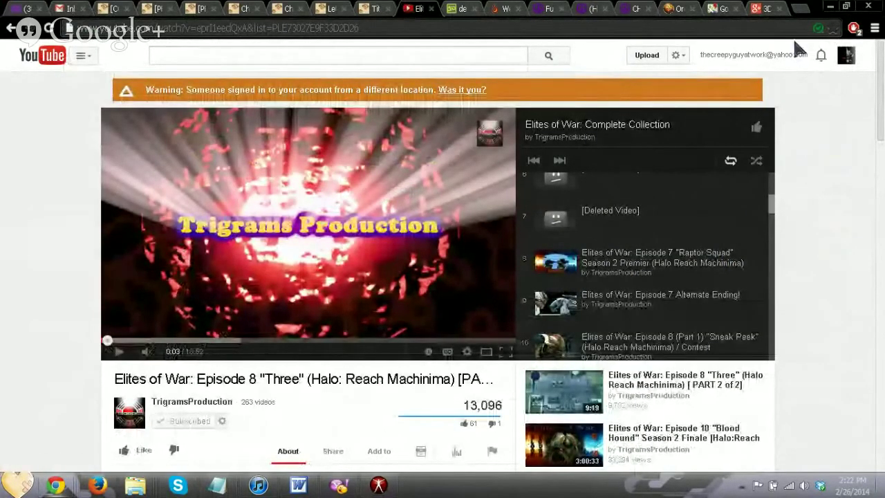
click(846, 57)
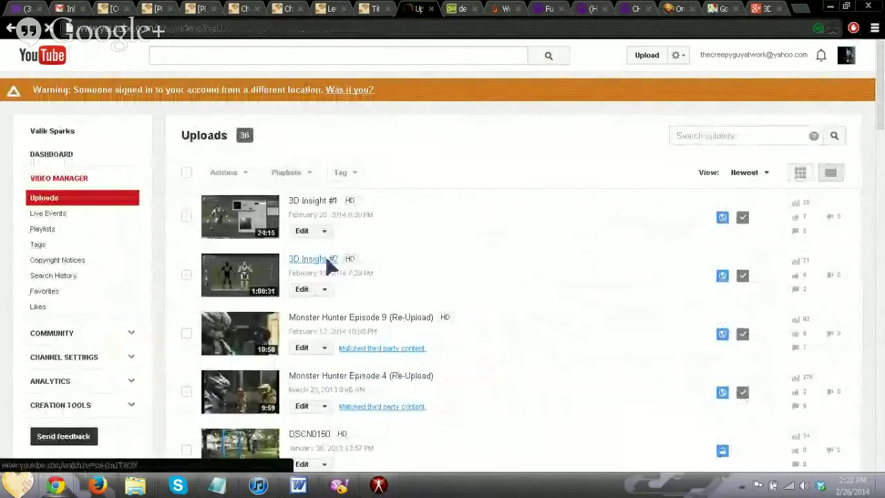
click(328, 260)
scroll(327, 294, down, 4)
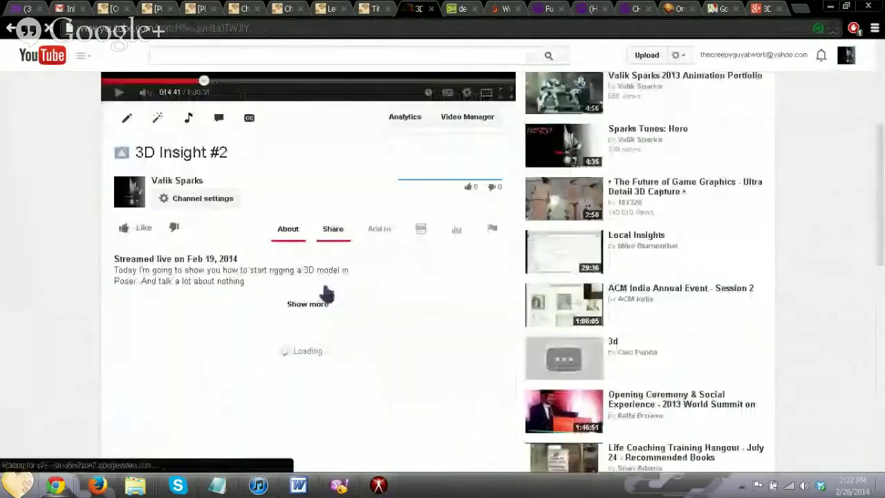
scroll(323, 281, down, 2)
scroll(324, 281, up, 5)
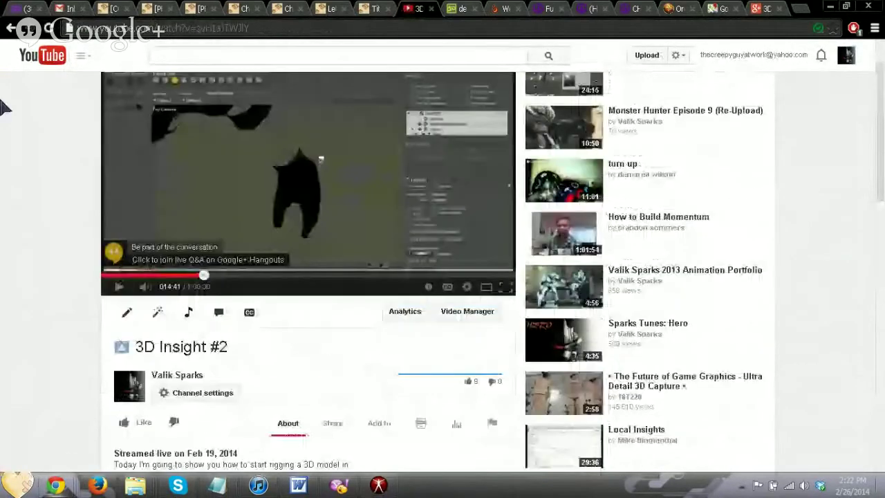
Return to the uploads list, open the "3D Insight #1" video and read through its comments.
click(11, 29)
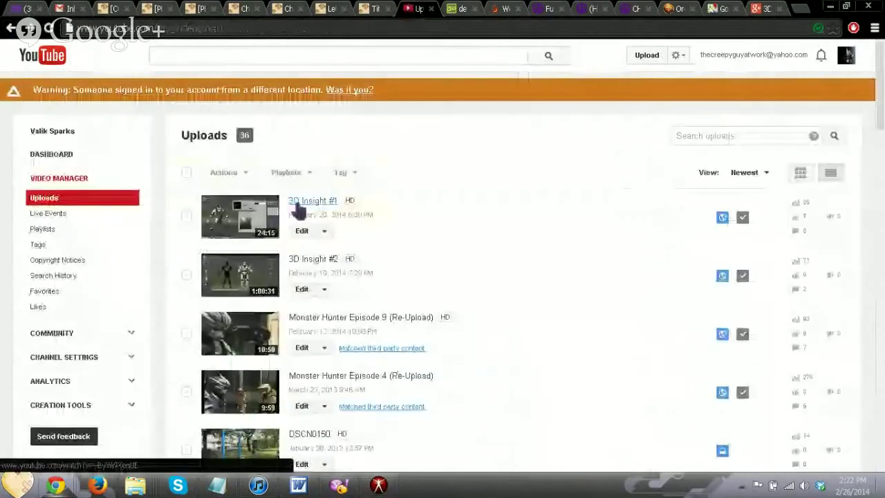
scroll(323, 239, down, 5)
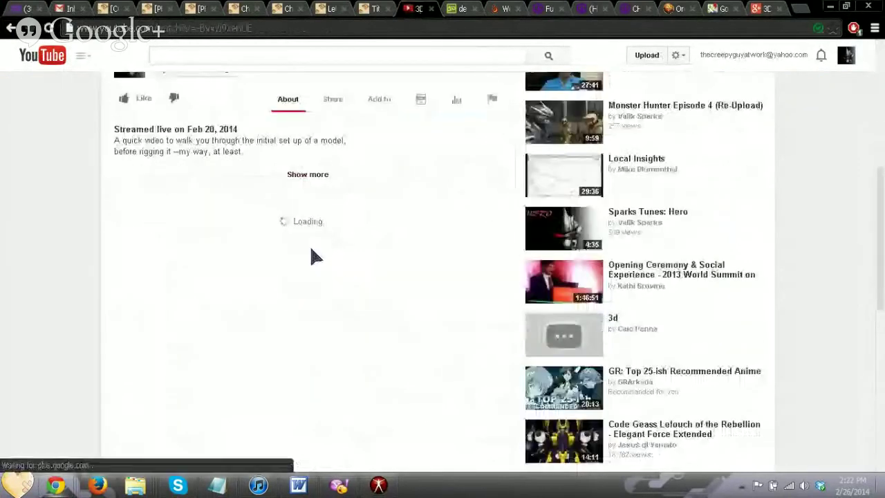
scroll(310, 247, down, 1)
scroll(311, 247, down, 1)
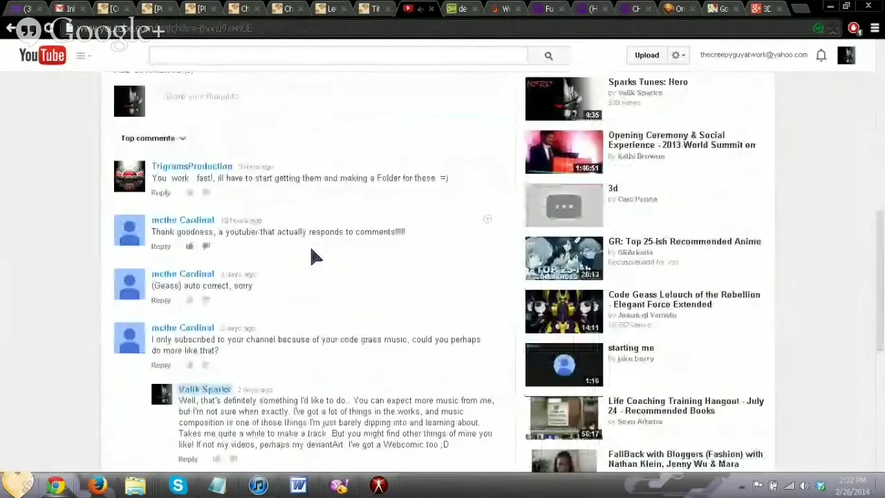
scroll(310, 247, up, 6)
click(276, 169)
scroll(309, 260, down, 8)
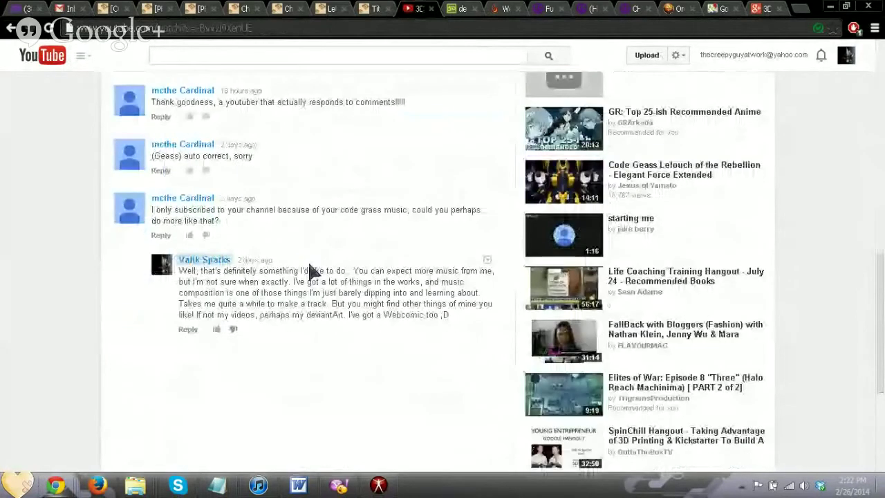
scroll(309, 262, up, 8)
scroll(309, 261, up, 3)
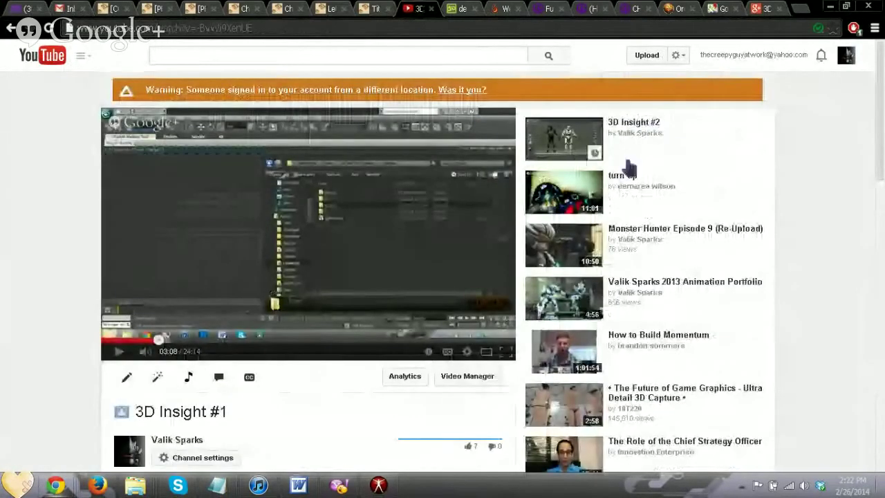
Visit the TrigramsProduction channel from its comment and check its "3D Insight" CGI Tutorials [#1 Model Set-UP] video page.
scroll(231, 269, down, 5)
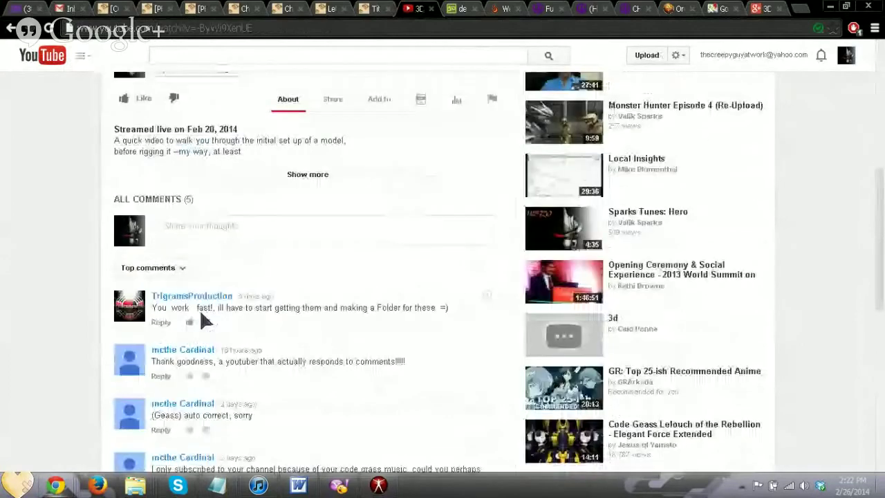
click(169, 301)
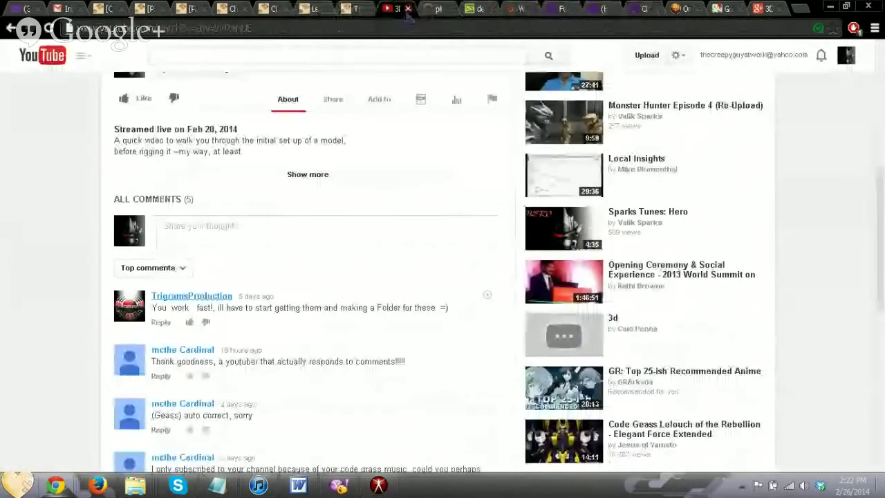
scroll(362, 237, down, 5)
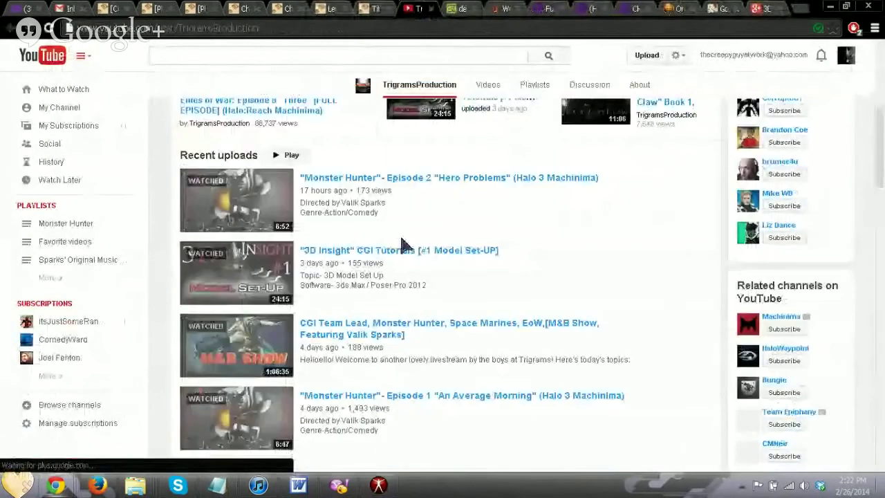
click(486, 230)
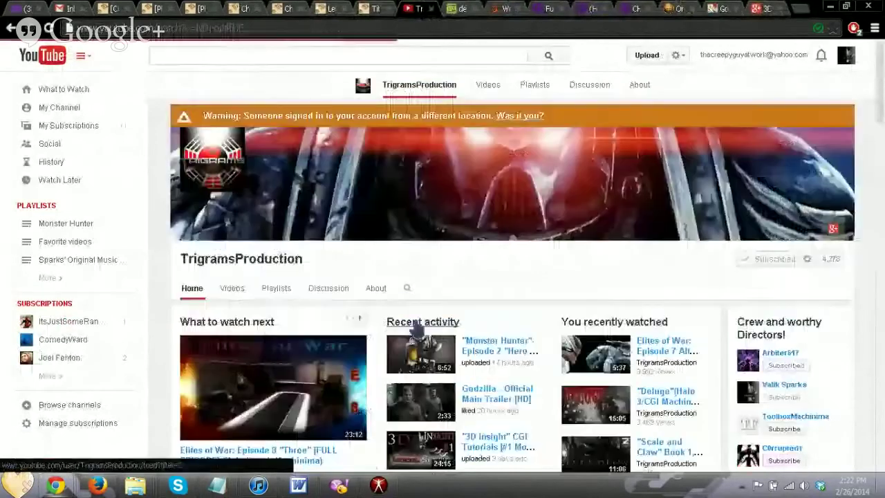
scroll(478, 358, down, 5)
scroll(367, 220, up, 5)
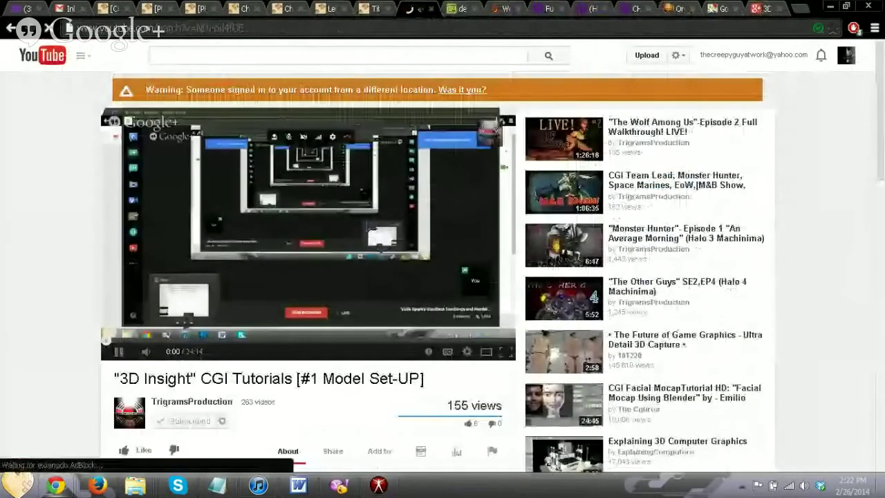
scroll(377, 266, down, 5)
scroll(401, 359, up, 5)
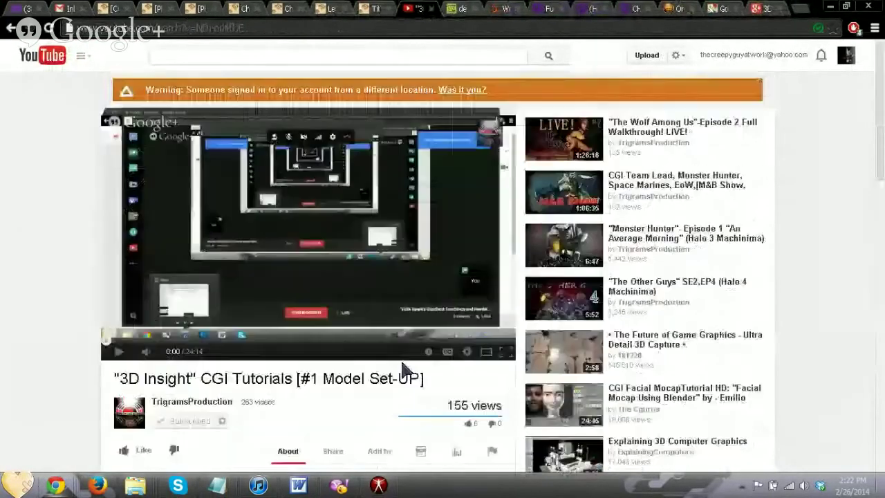
Switch back to Poser and examine the LeftHand group's polygons from the palm side and the back of the hand.
click(831, 6)
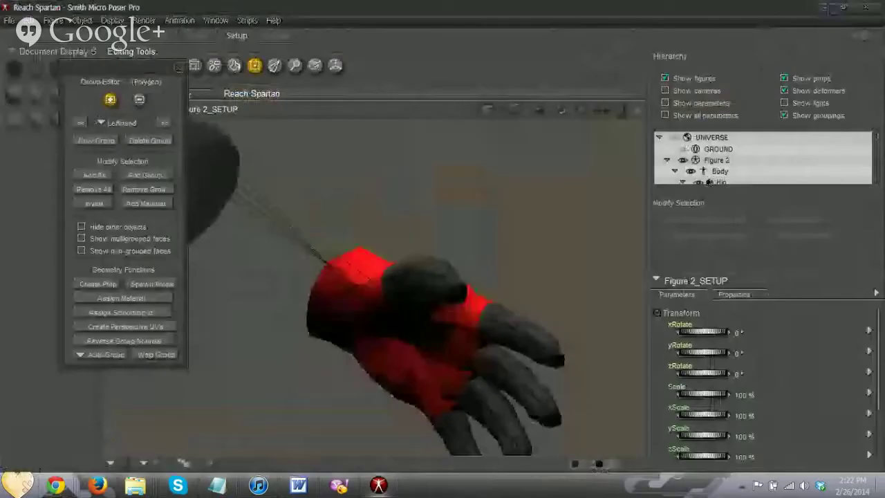
middle_drag(513, 441, 499, 378)
drag(580, 119, 558, 134)
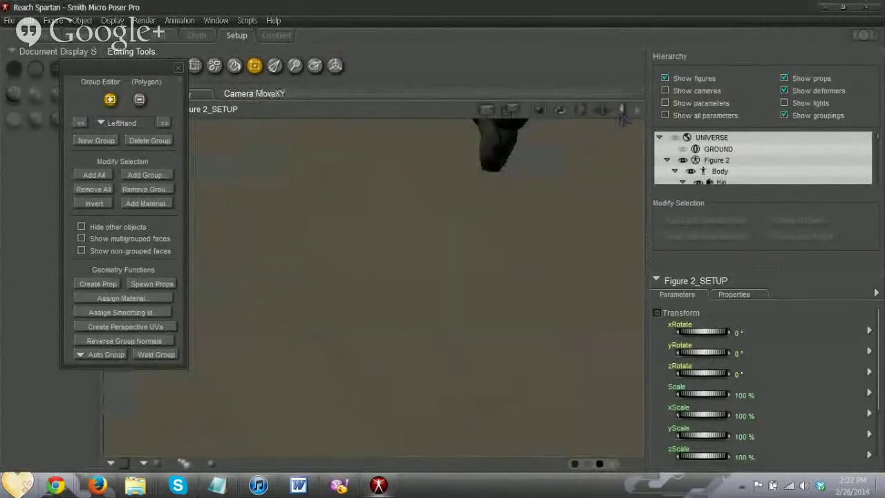
drag(622, 114, 621, 169)
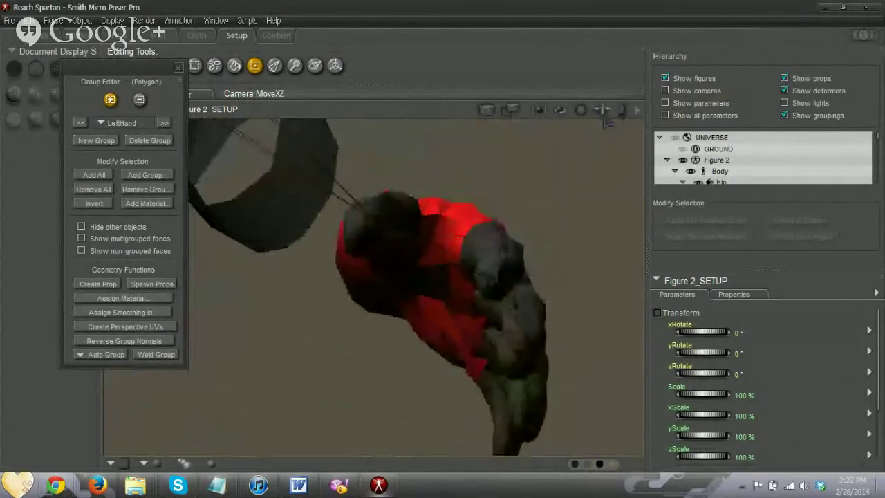
drag(579, 111, 671, 48)
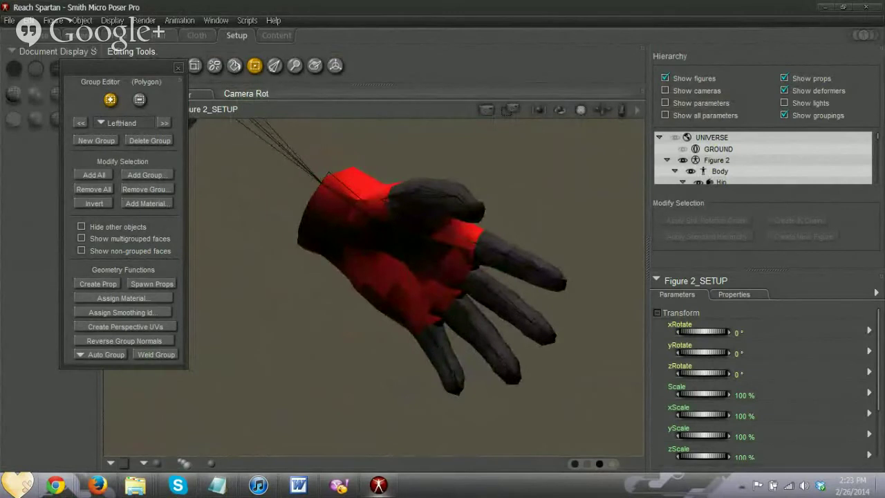
drag(580, 110, 647, 42)
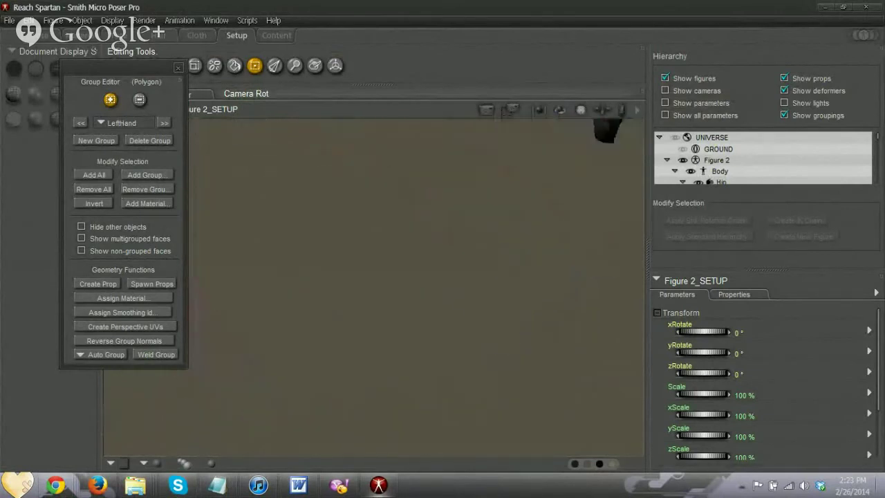
drag(627, 117, 597, 196)
drag(581, 110, 418, 125)
drag(600, 115, 626, 95)
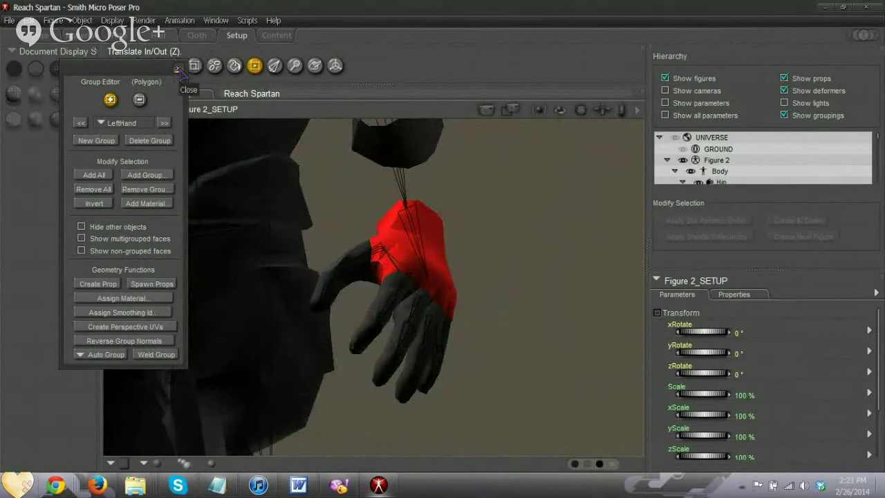
Close the Group Editor, try the Silhouette and Cartoon display styles, and set the figure's display to flat shading.
click(178, 70)
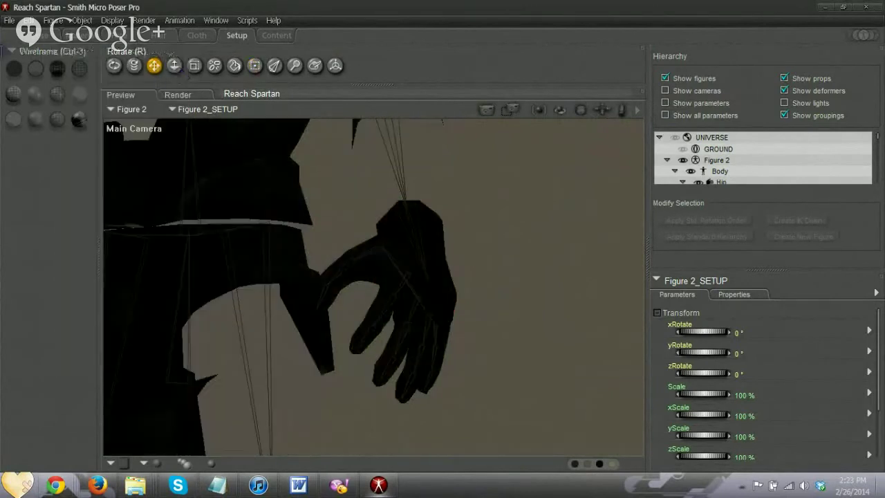
click(19, 70)
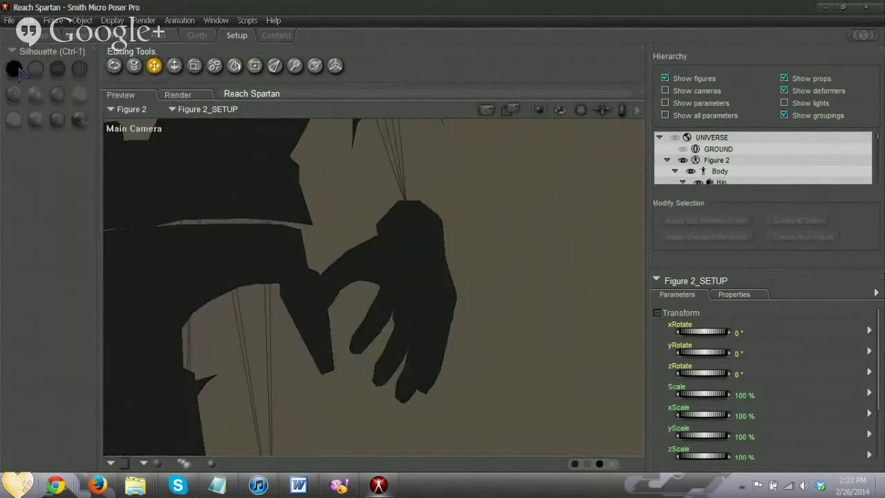
click(76, 98)
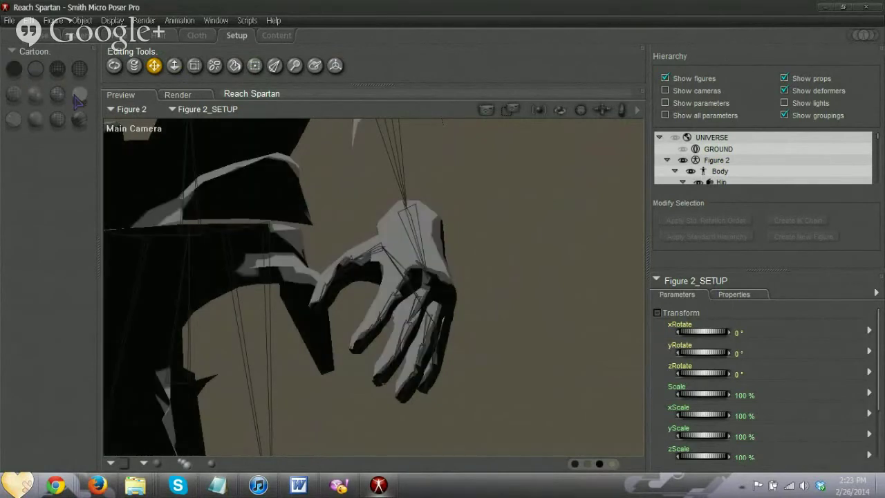
click(35, 94)
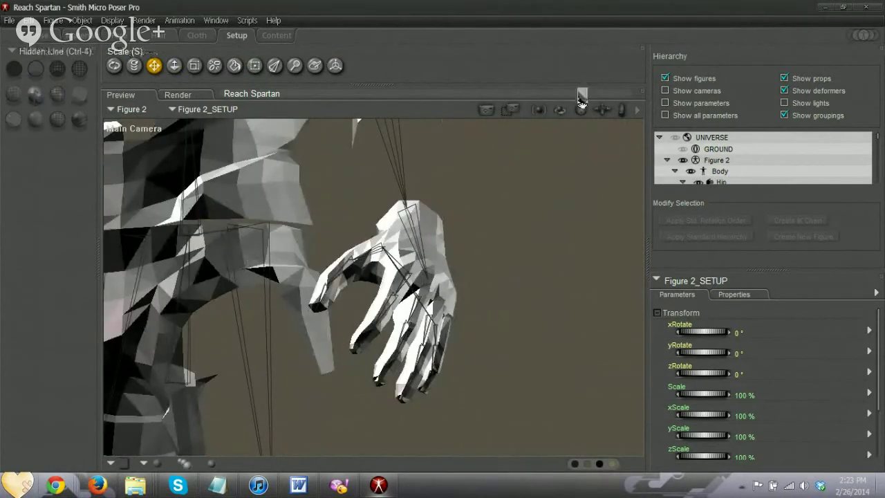
drag(581, 109, 532, 124)
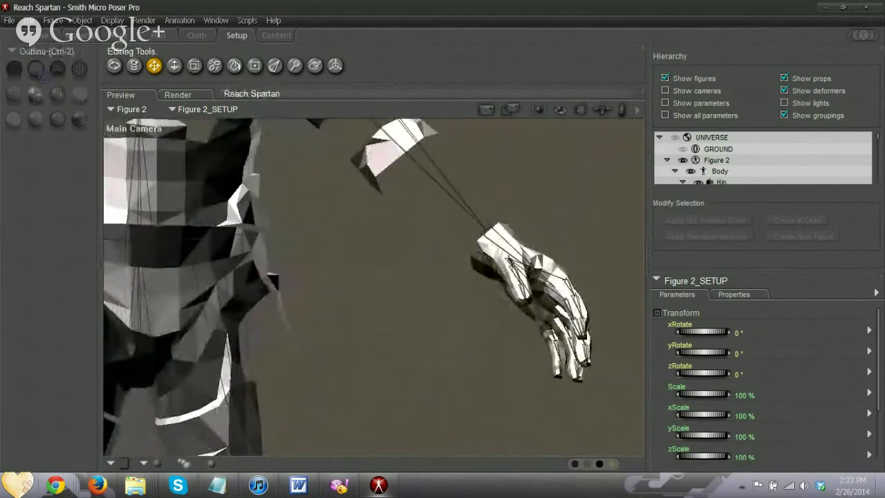
Try the Smooth Lined, Flat Lined and Cartoon display styles on the figure, ending back on Flat Shaded.
click(35, 69)
click(58, 125)
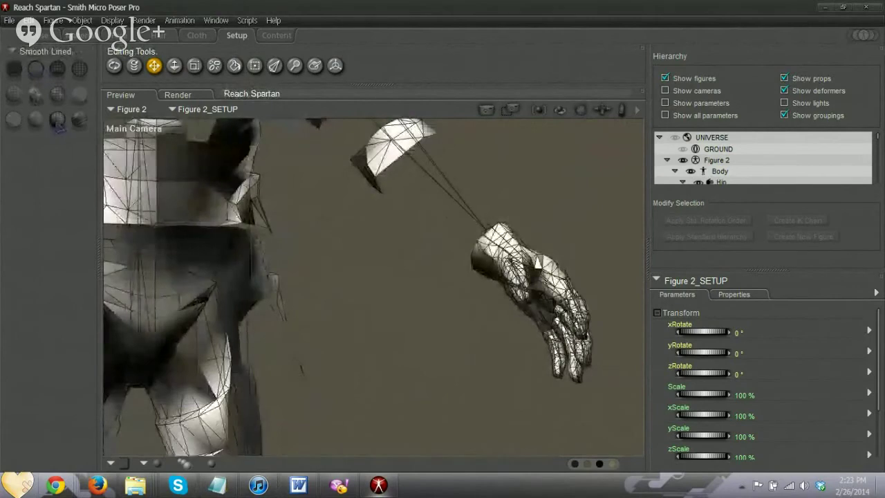
click(79, 120)
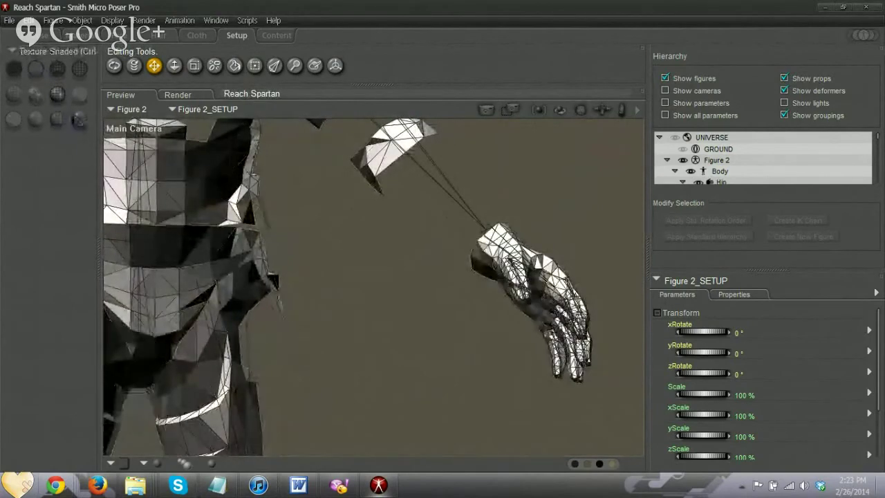
click(80, 96)
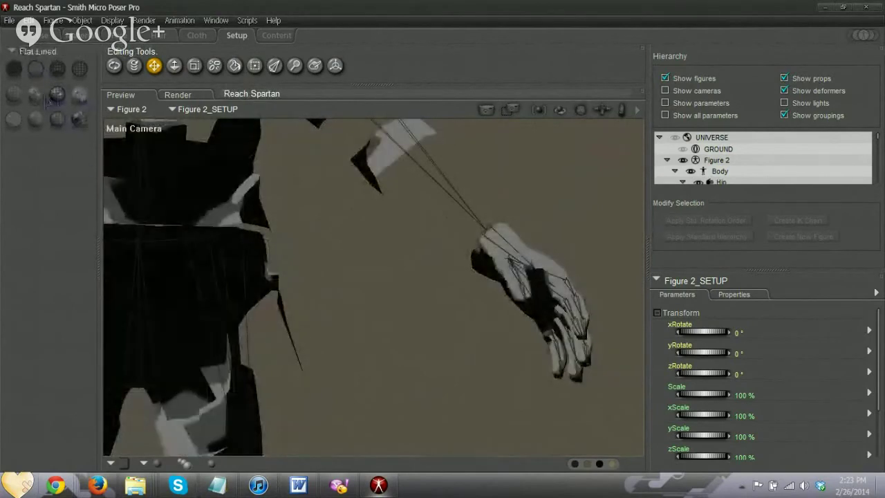
click(35, 95)
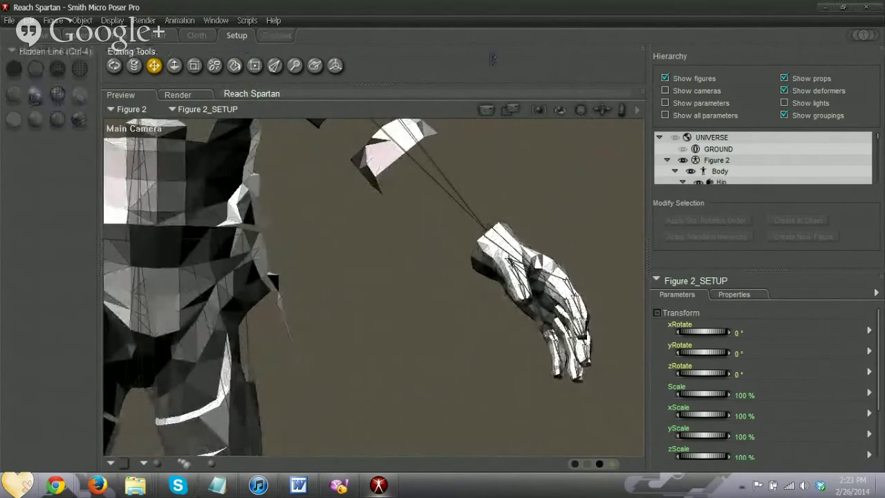
Reopen the Group Editor, examine the LeftHand group's polygons from several angles, and close the editor.
mouse_move(581, 109)
mouse_down()
mouse_move(572, 111)
mouse_move(581, 112)
mouse_up()
click(254, 65)
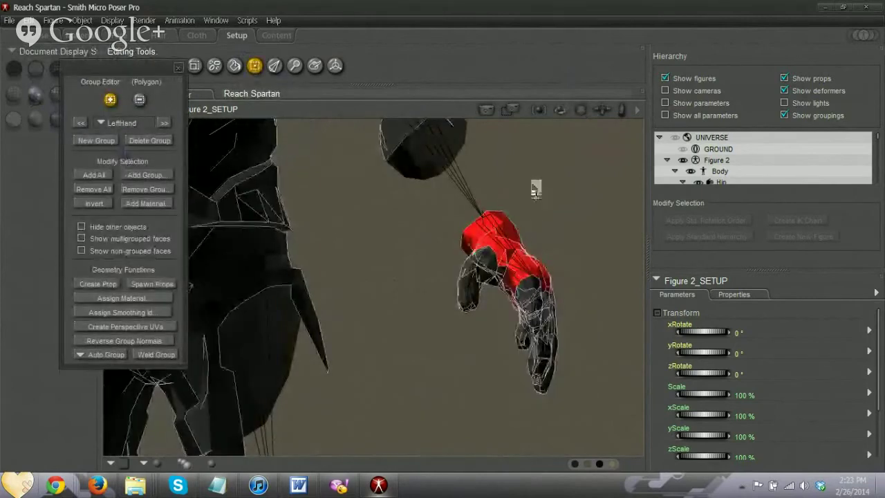
drag(581, 111, 603, 116)
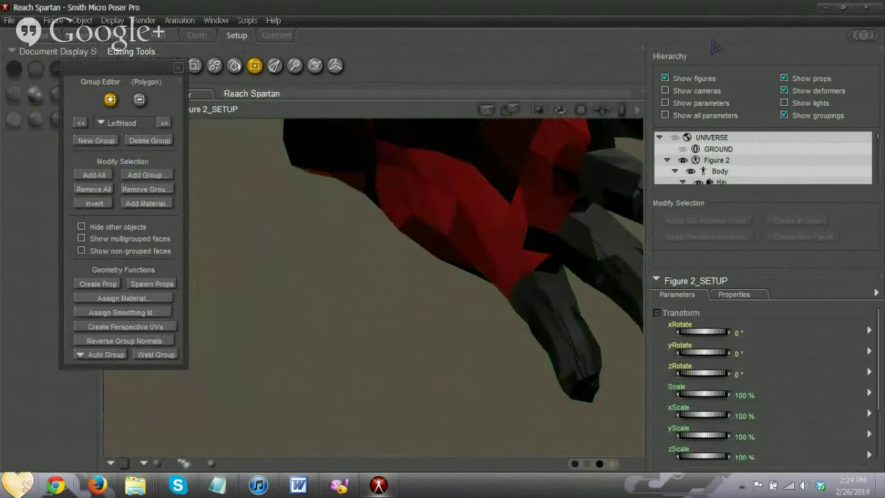
drag(582, 111, 602, 123)
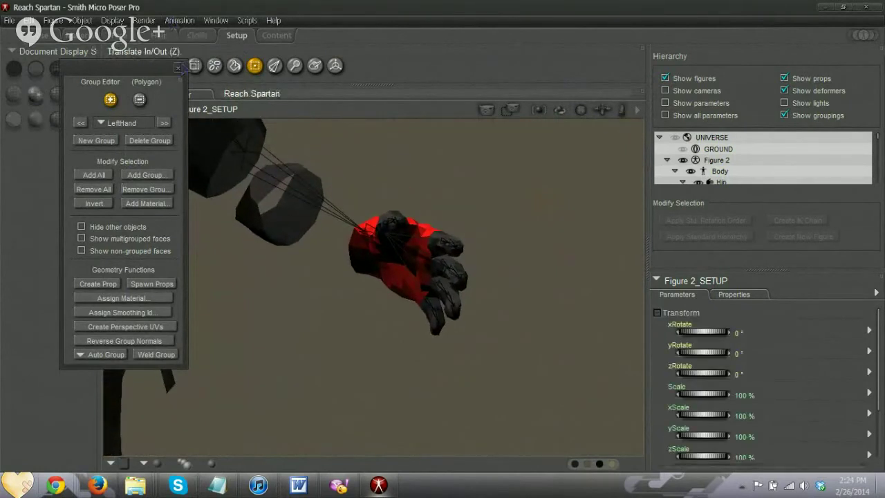
click(178, 67)
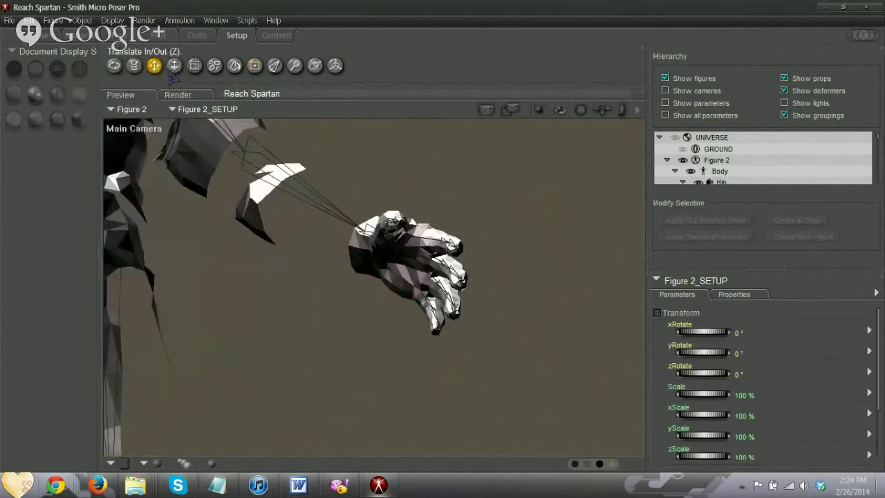
Set the figure's display to Texture Shaded and reopen the Group Editor with the back of the left hand in view.
click(76, 122)
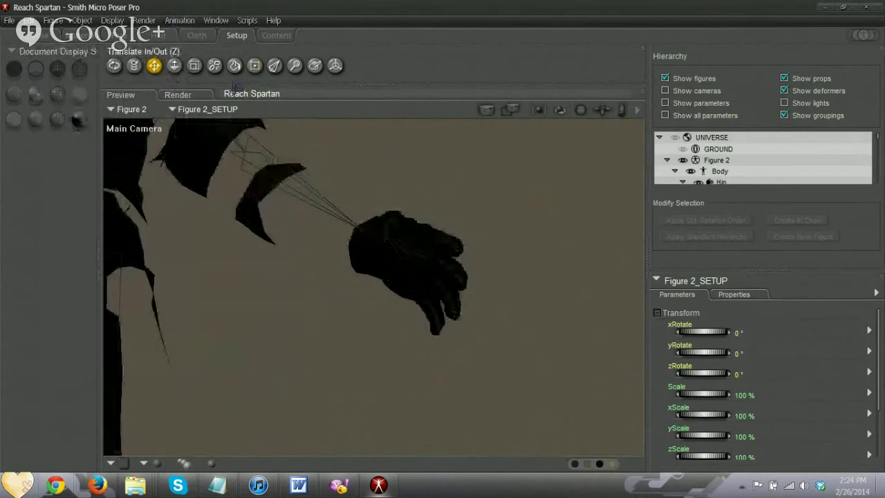
click(255, 65)
drag(580, 112, 561, 162)
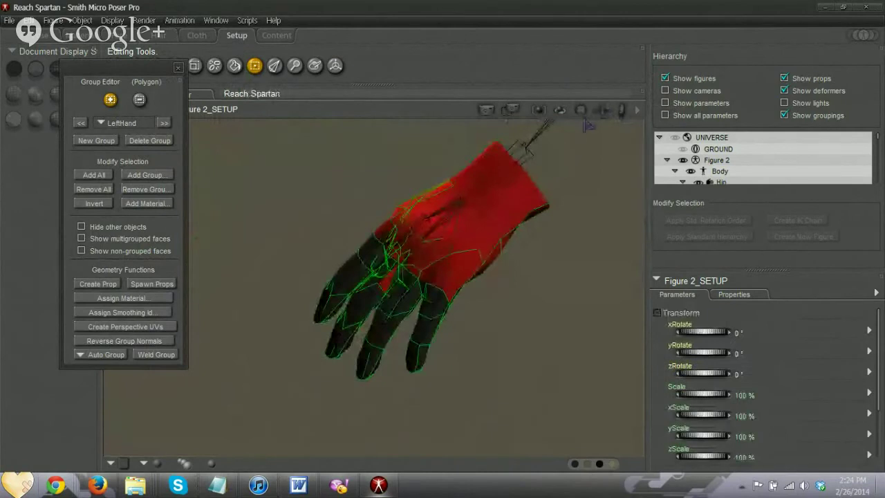
drag(582, 111, 600, 116)
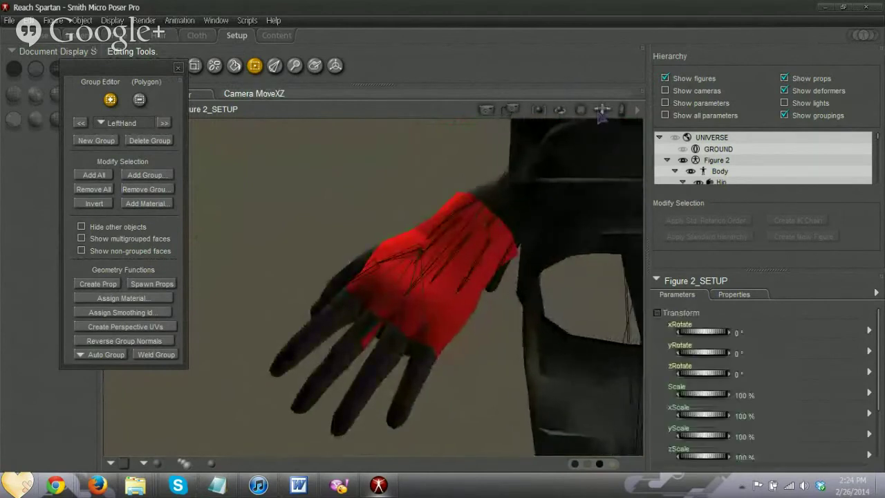
Switch to the lThumb1 group and add the band of polygons across the base of the left thumb.
click(132, 123)
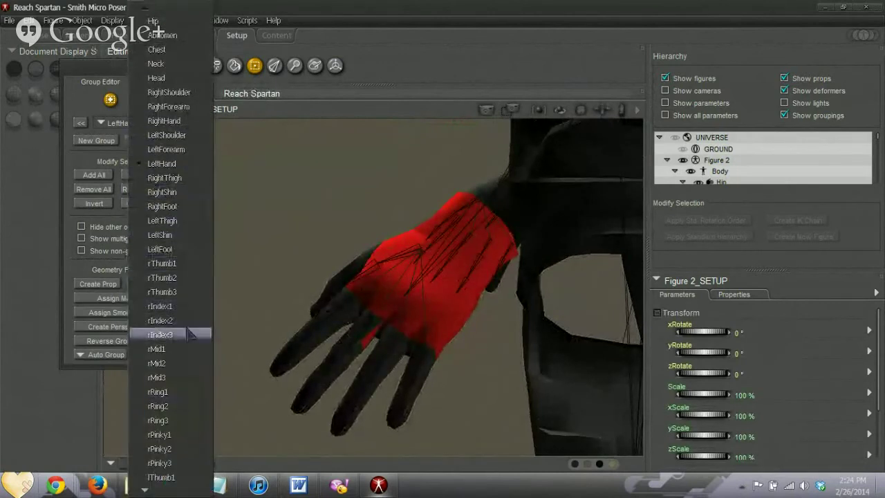
click(162, 477)
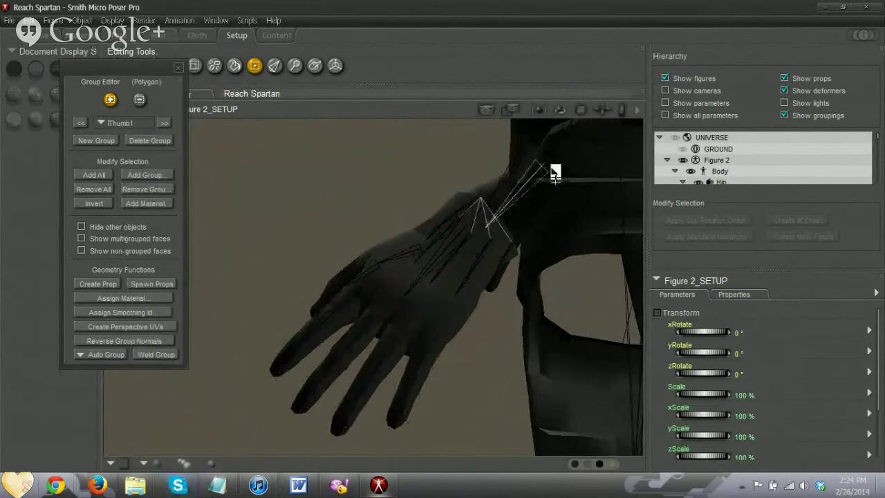
drag(581, 110, 622, 123)
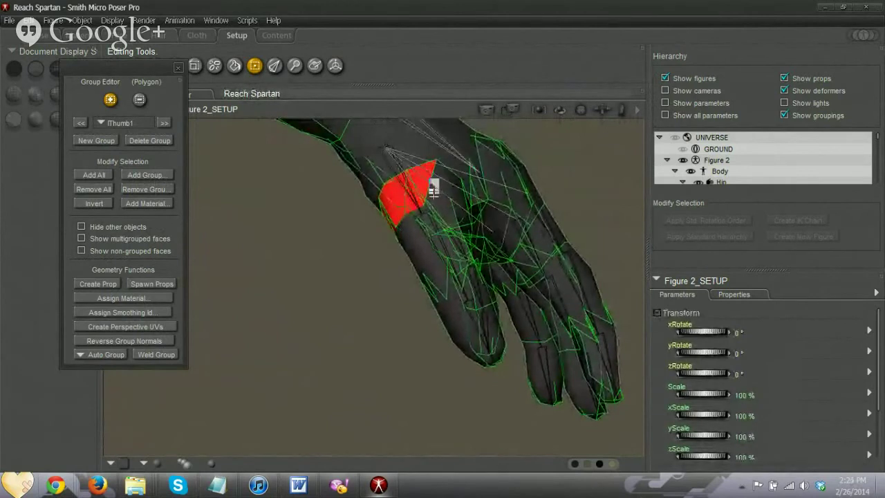
click(439, 198)
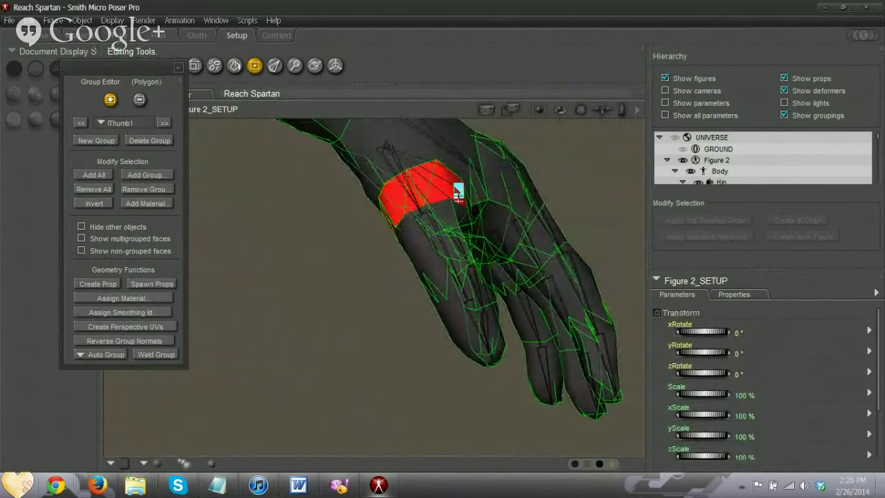
Examine the lThumb1 group's polygons around the thumb from the back, fingertip and palm sides of the hand.
drag(580, 110, 618, 141)
scroll(602, 110, down, 5)
click(602, 110)
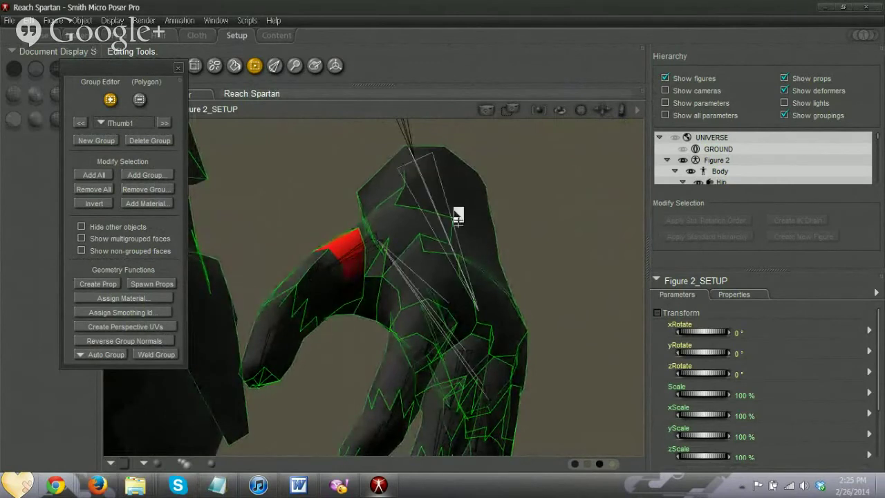
drag(582, 111, 613, 395)
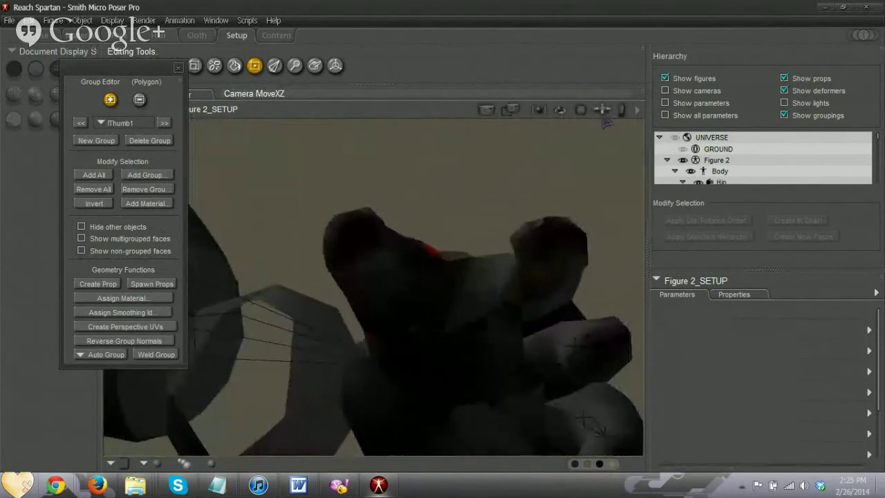
drag(581, 112, 470, 247)
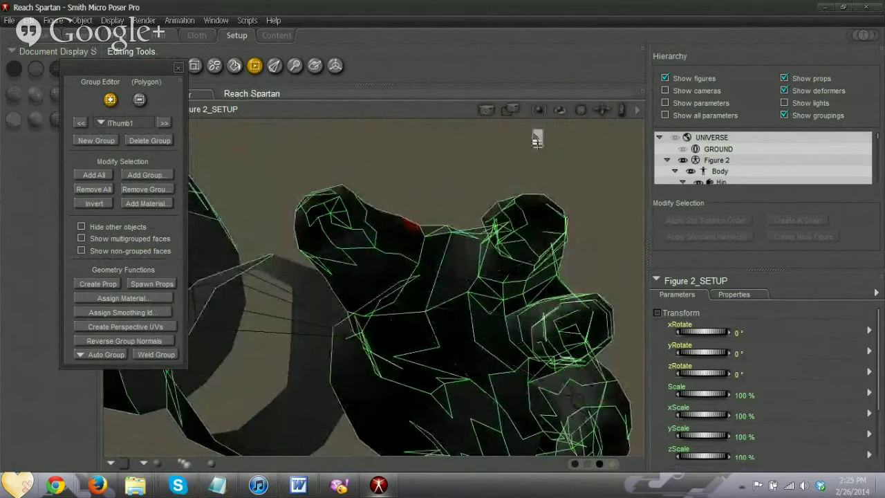
drag(580, 111, 606, 167)
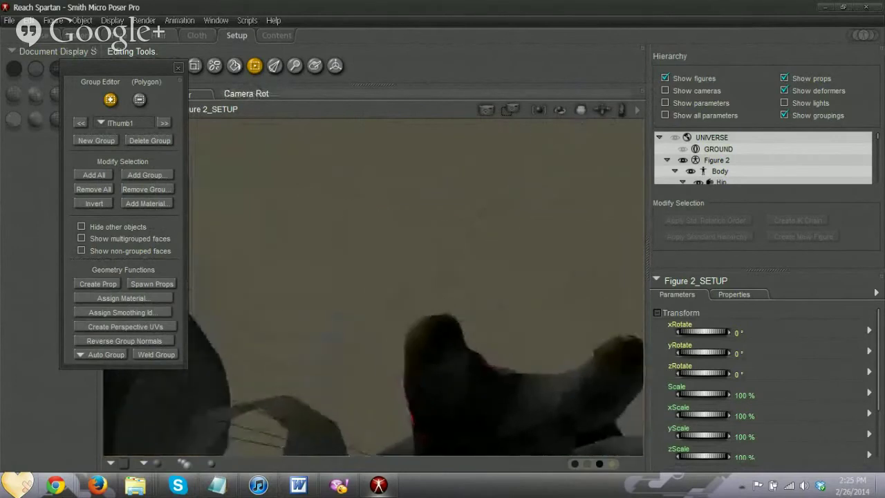
drag(602, 111, 613, 42)
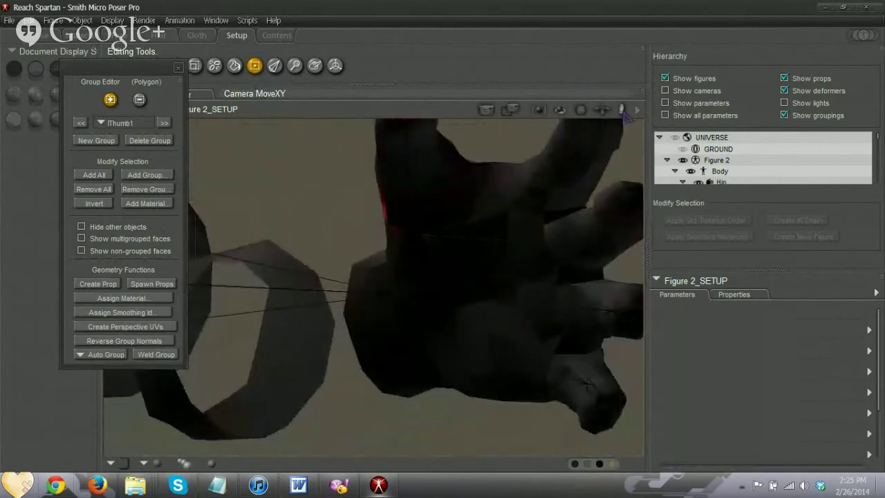
click(562, 114)
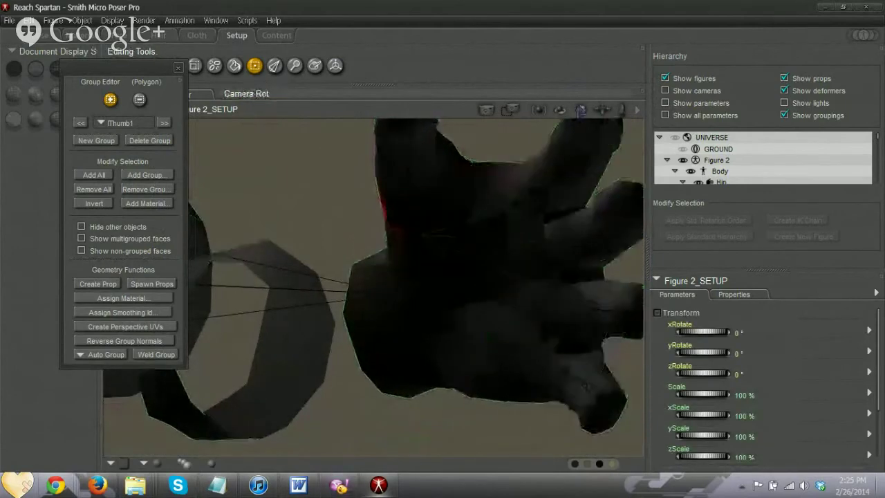
drag(582, 112, 603, 121)
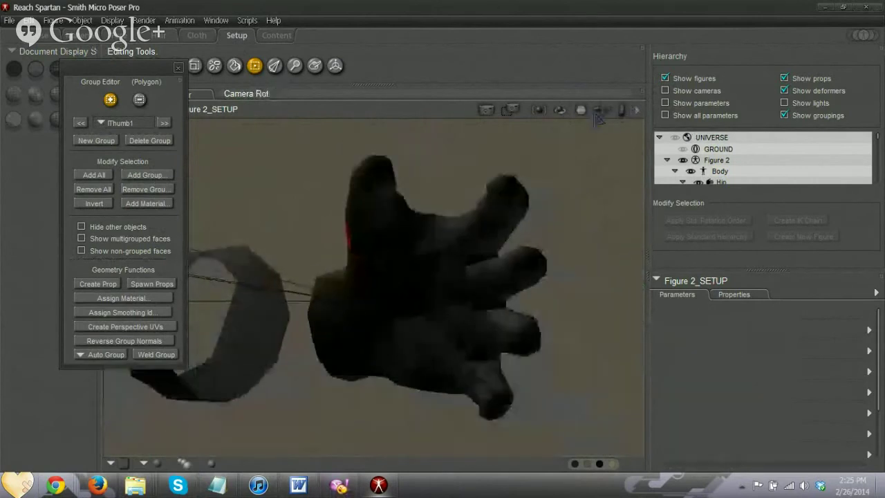
Compare the palm-side polygons of the LeftHand group with the thumb area, and return to the lThumb1 group.
click(124, 123)
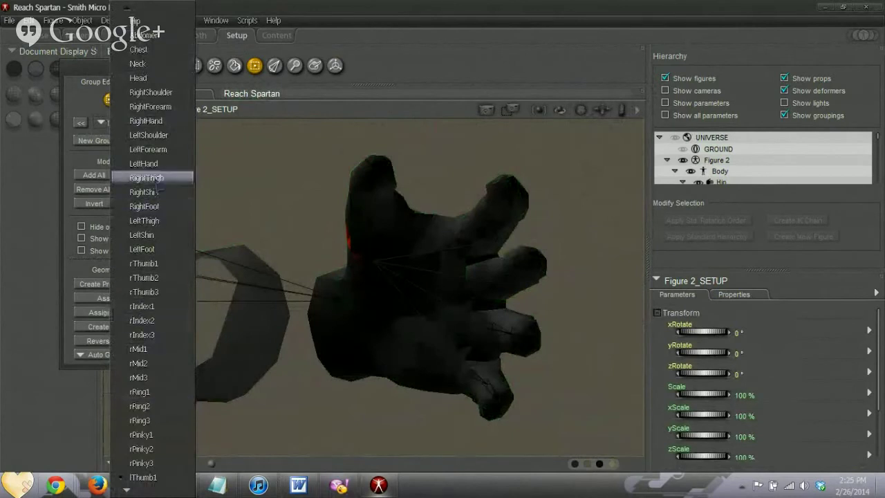
click(154, 163)
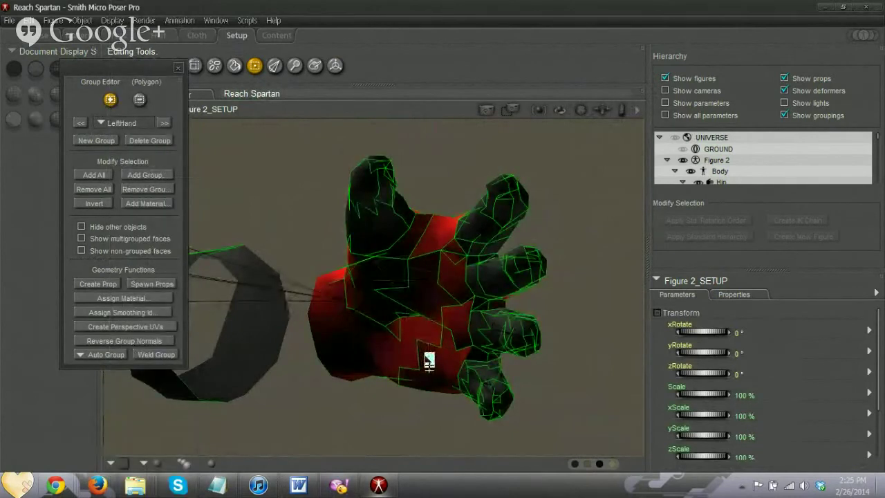
click(126, 124)
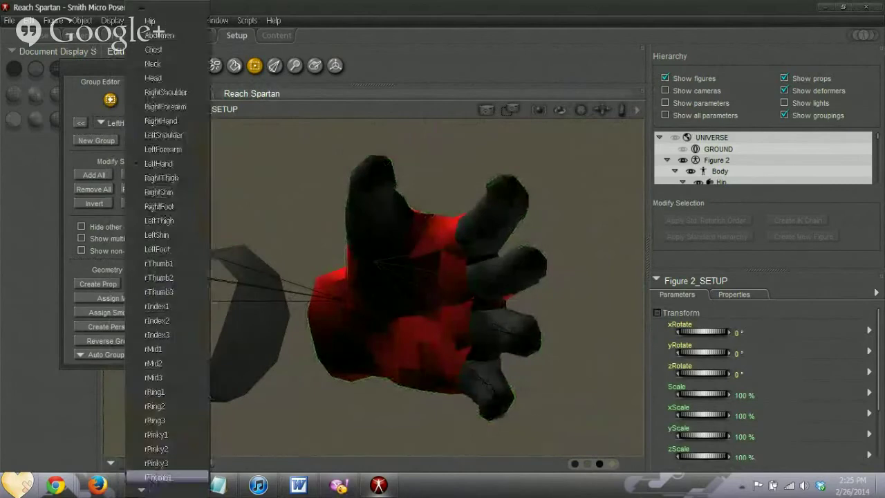
click(157, 477)
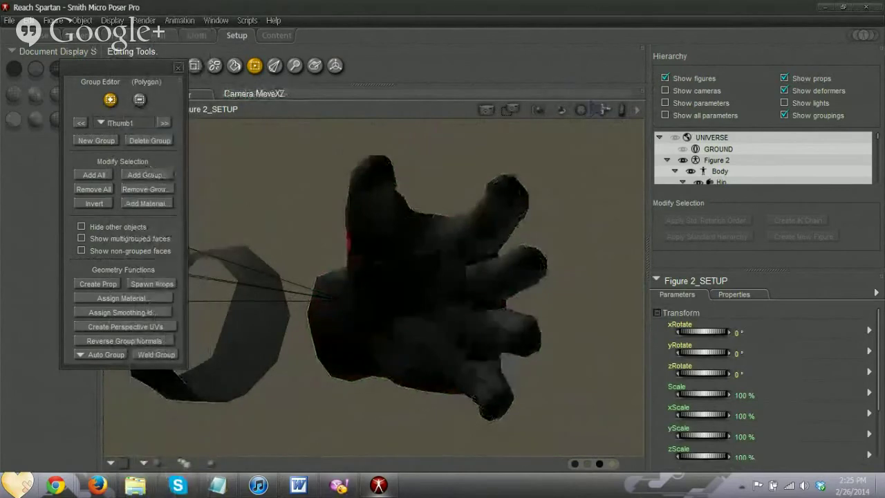
Add more polygons around the base of the left thumb to the lThumb1 group, working from the palm and thumb sides.
drag(604, 113, 603, 135)
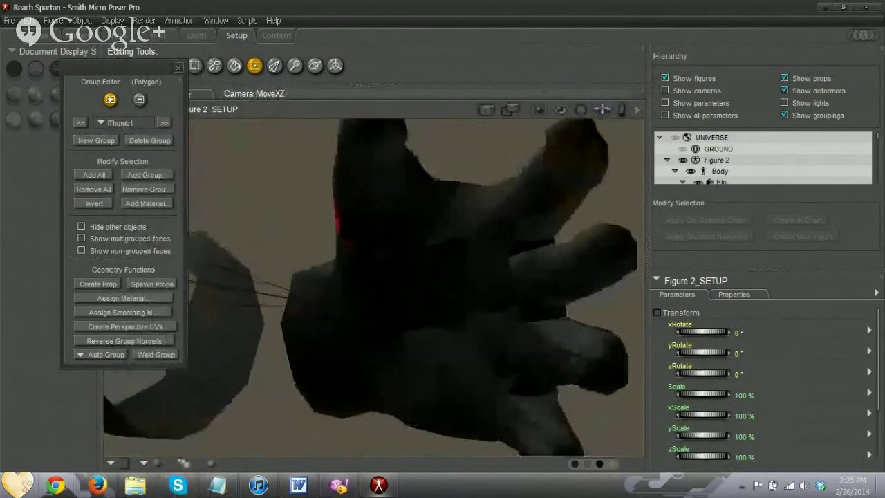
click(347, 239)
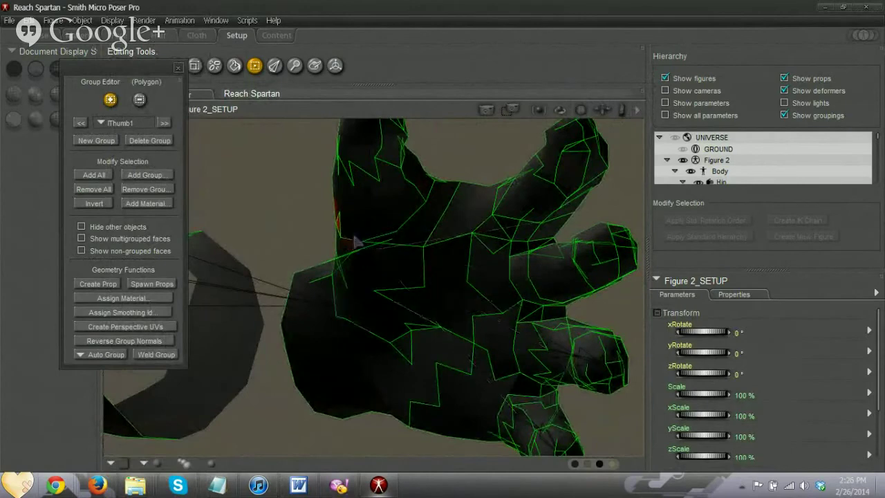
drag(580, 111, 614, 200)
drag(622, 110, 621, 78)
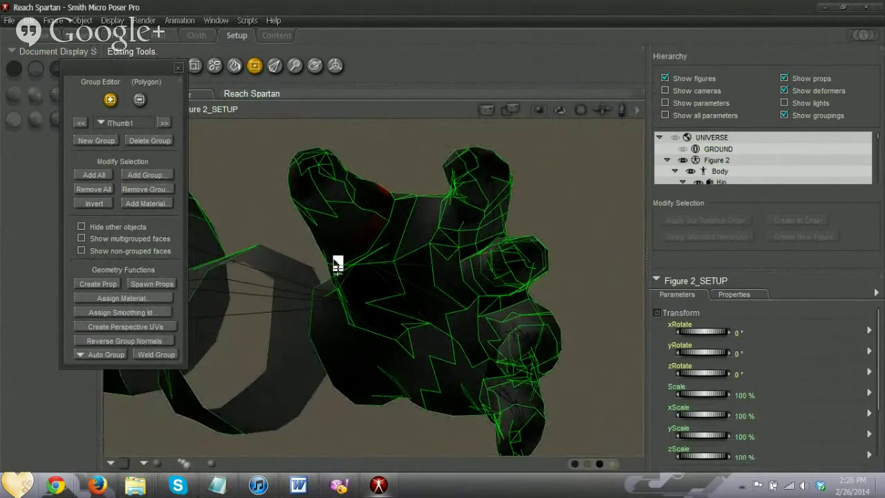
drag(581, 110, 606, 121)
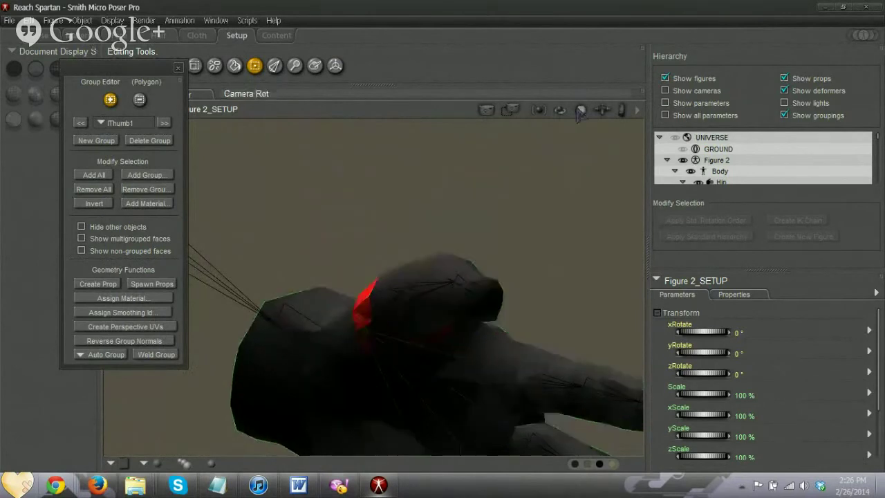
mouse_move(582, 111)
mouse_down()
mouse_move(585, 121)
mouse_move(614, 107)
mouse_move(575, 119)
mouse_move(616, 116)
mouse_move(575, 112)
mouse_up()
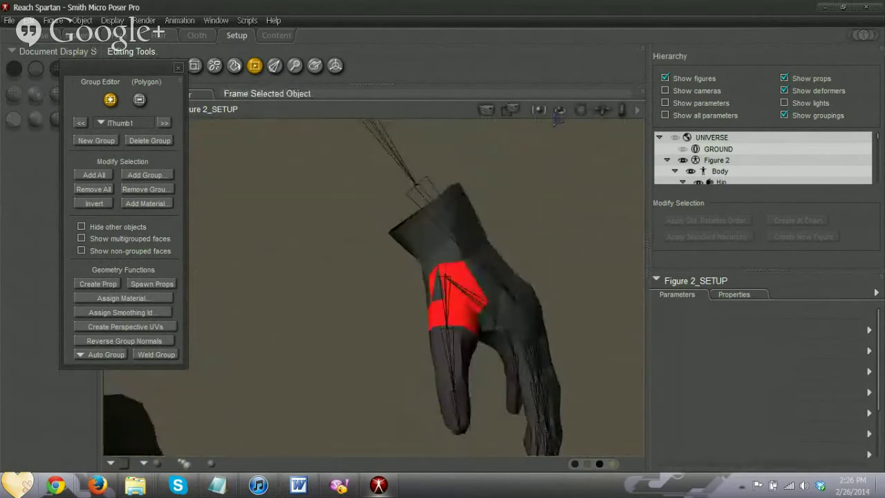
Compare the LeftHand and lThumb1 groups' polygons around the base of the left thumb from the back, palm and thumb sides.
click(119, 123)
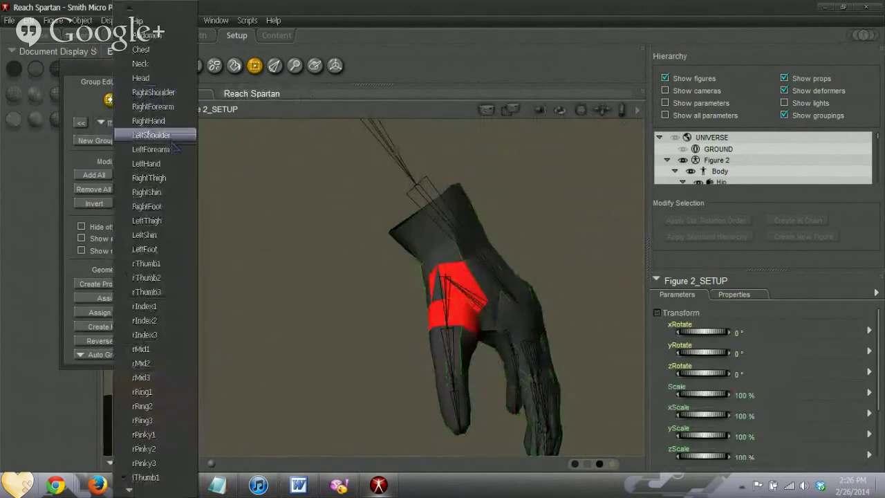
click(148, 163)
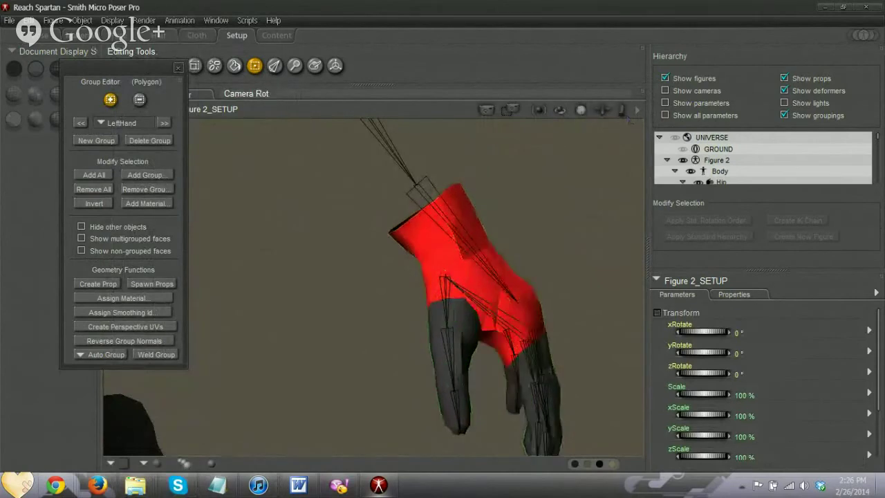
drag(581, 111, 592, 126)
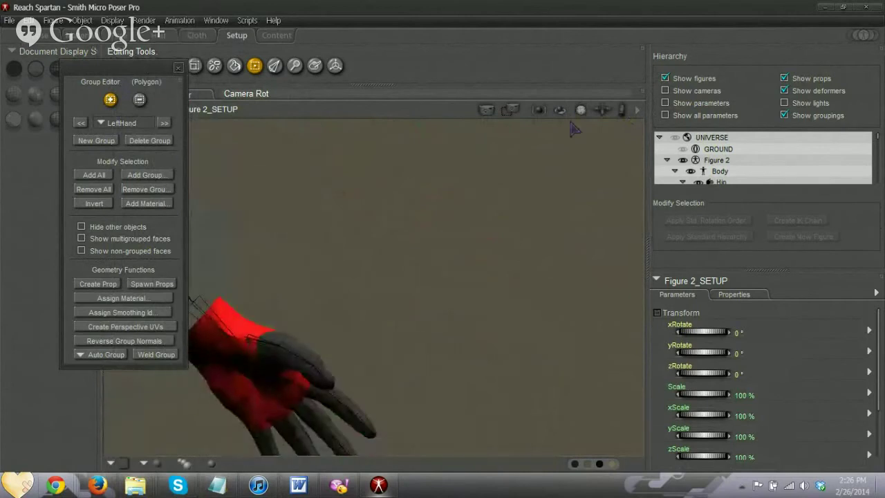
click(121, 123)
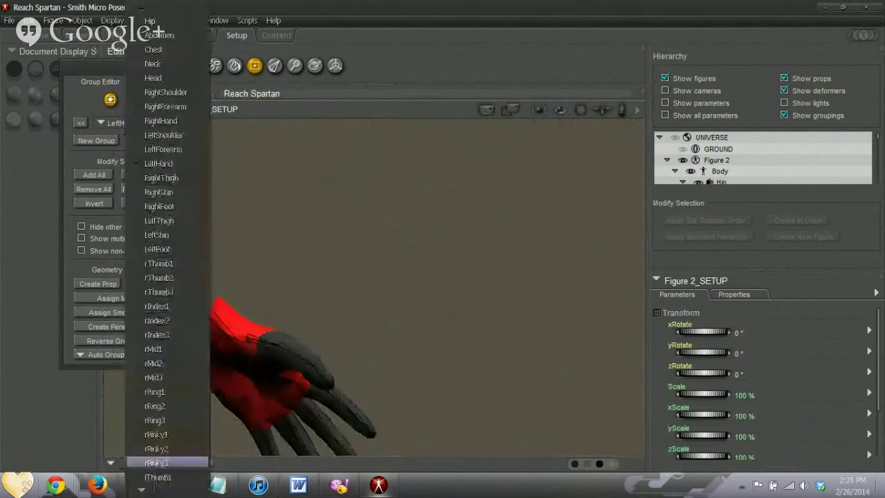
click(157, 478)
drag(602, 110, 609, 145)
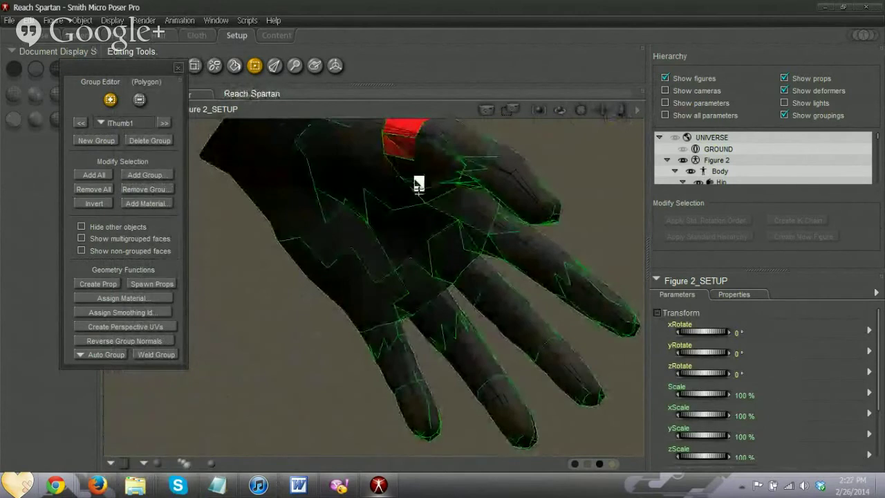
drag(622, 109, 611, 150)
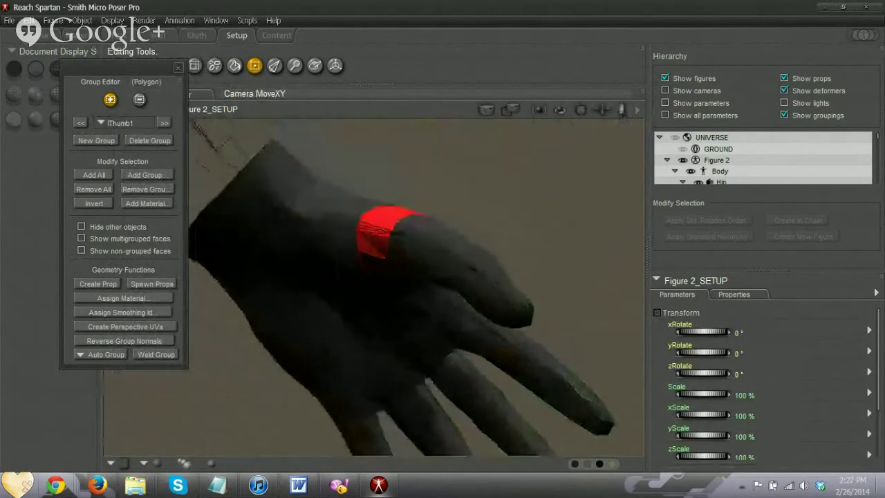
drag(582, 110, 579, 135)
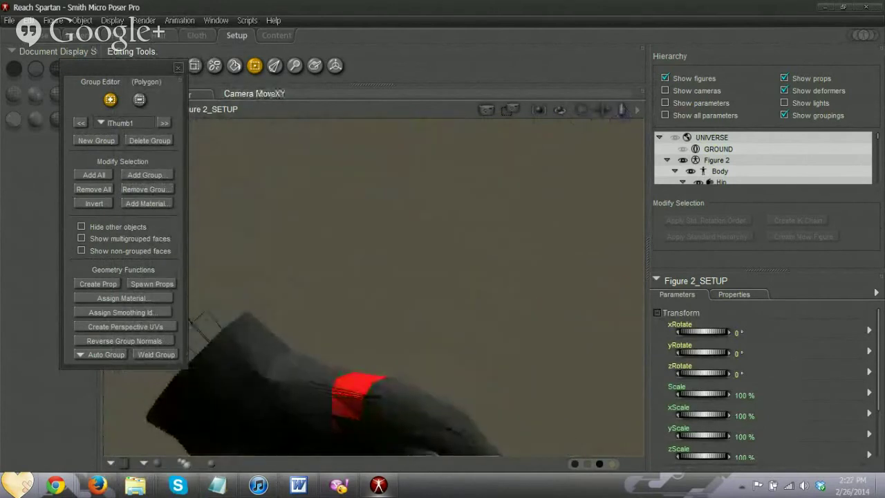
drag(622, 110, 627, 75)
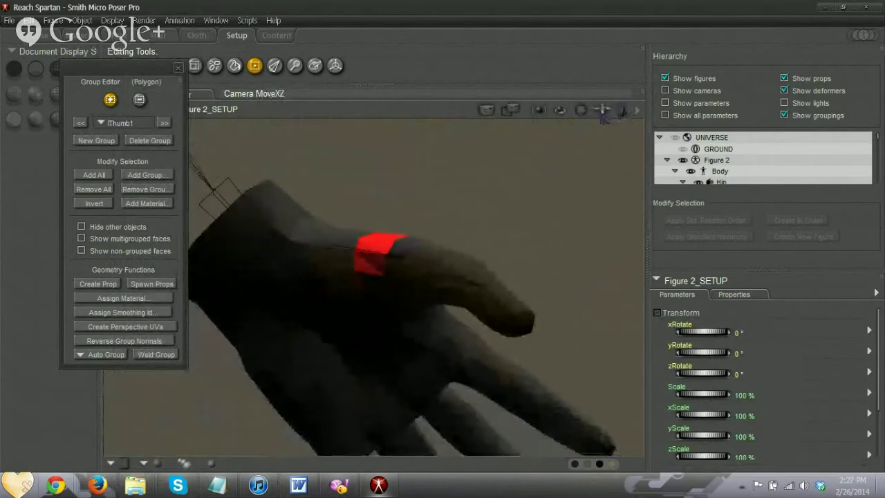
drag(603, 114, 617, 85)
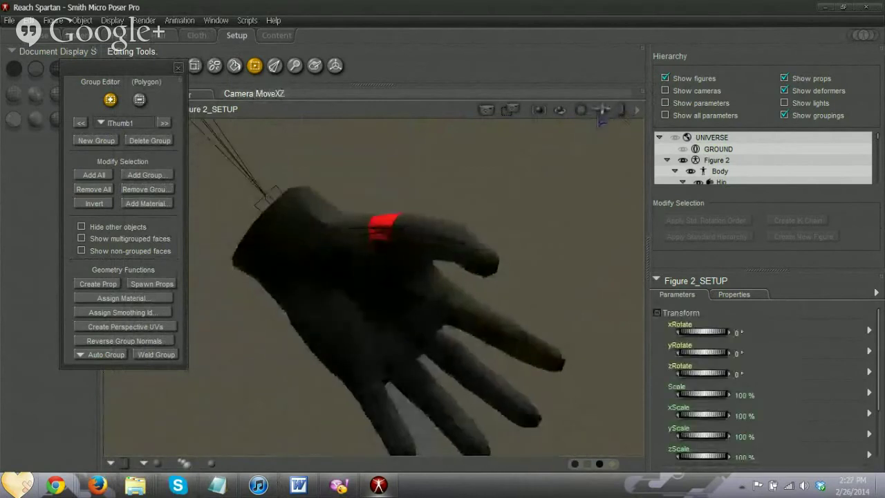
mouse_move(601, 119)
mouse_down()
mouse_move(600, 89)
mouse_move(578, 116)
mouse_move(603, 113)
mouse_move(584, 116)
mouse_up()
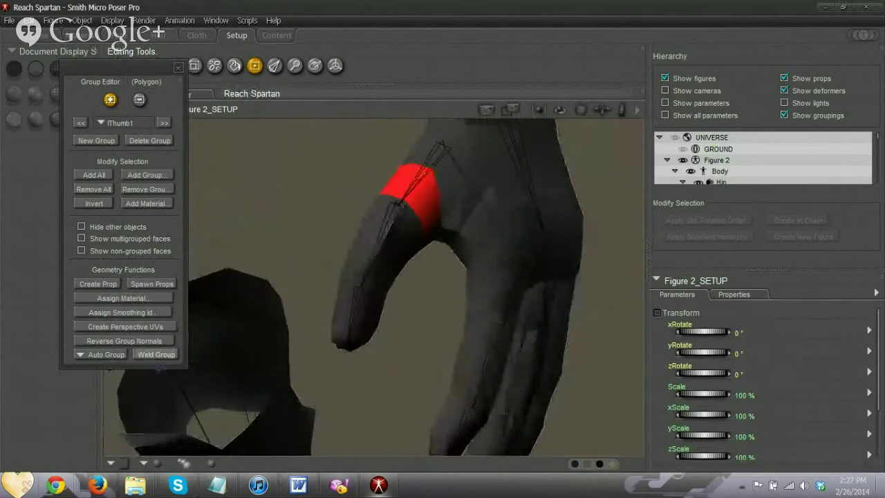
Weld the lThumb1 group with the default tolerance and switch to the lThumb2 group.
click(158, 357)
click(498, 272)
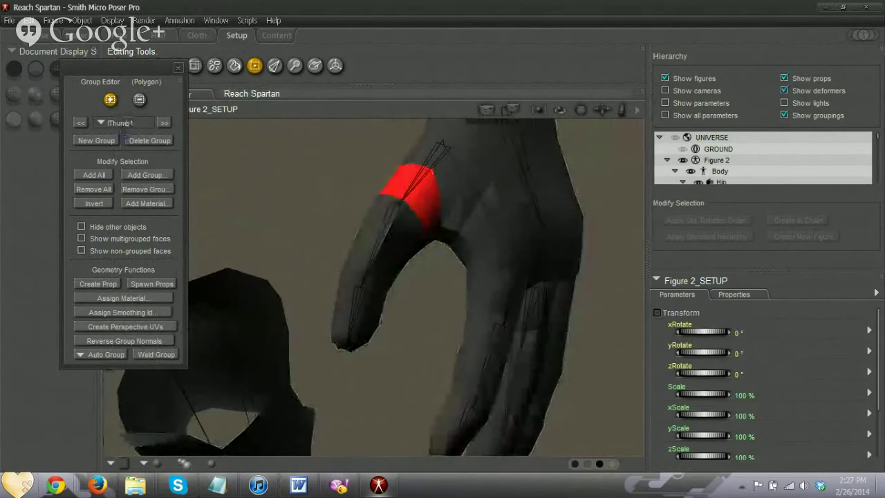
click(121, 122)
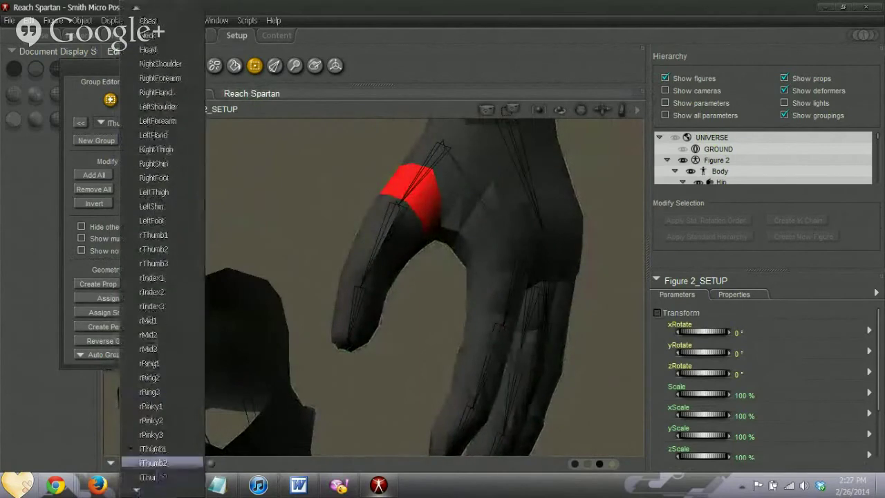
click(153, 463)
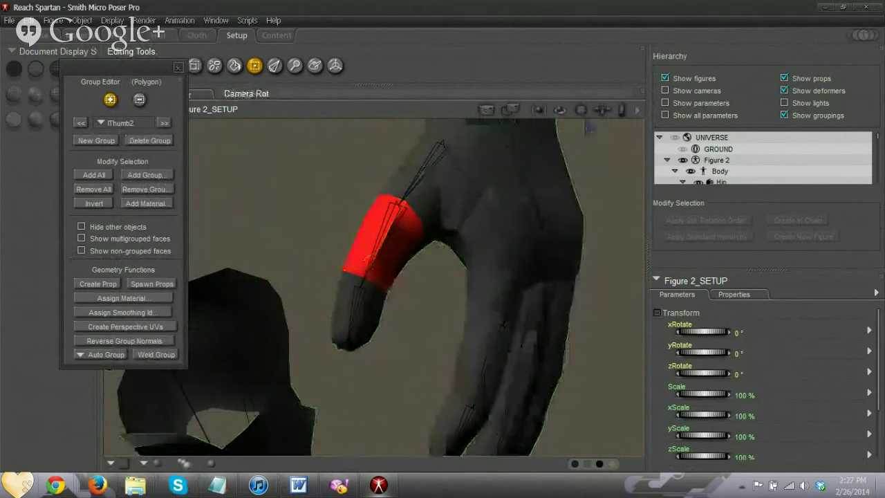
drag(581, 110, 613, 106)
Bring up the iTunes window and minimize it again.
drag(514, 109, 259, 484)
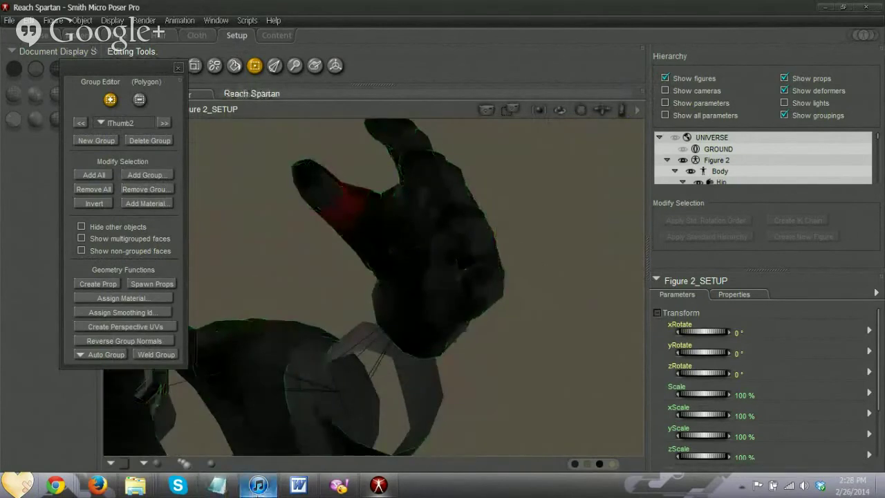
mouse_move(256, 489)
click(256, 410)
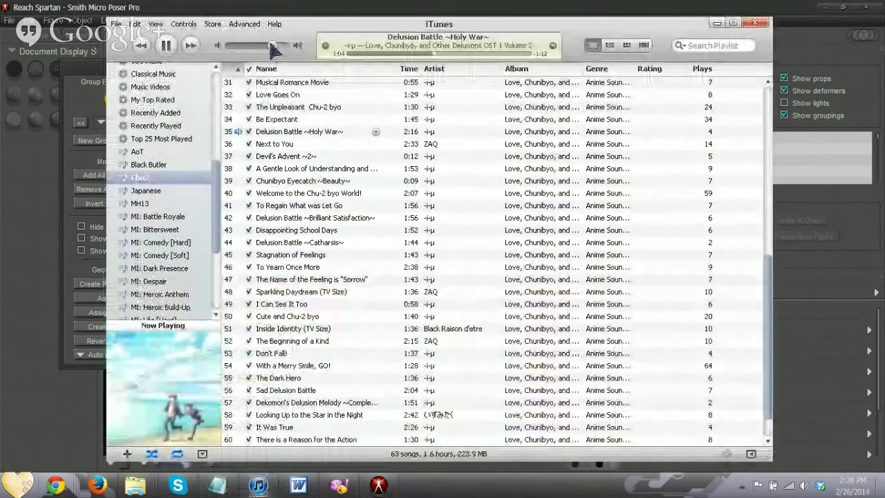
click(717, 23)
Add the polygons along the middle section's edge toward the thumb tip to the lThumb2 group and weld it with the default tolerance.
drag(620, 112, 625, 135)
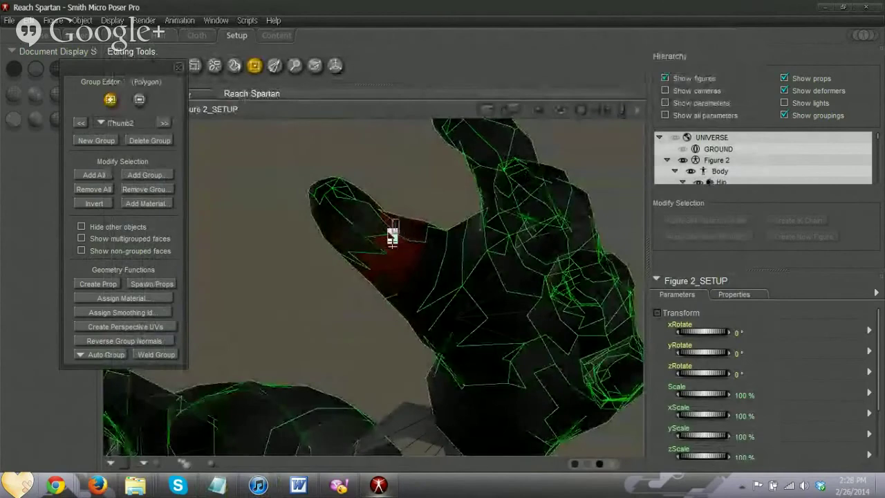
drag(385, 238, 384, 240)
drag(356, 285, 378, 253)
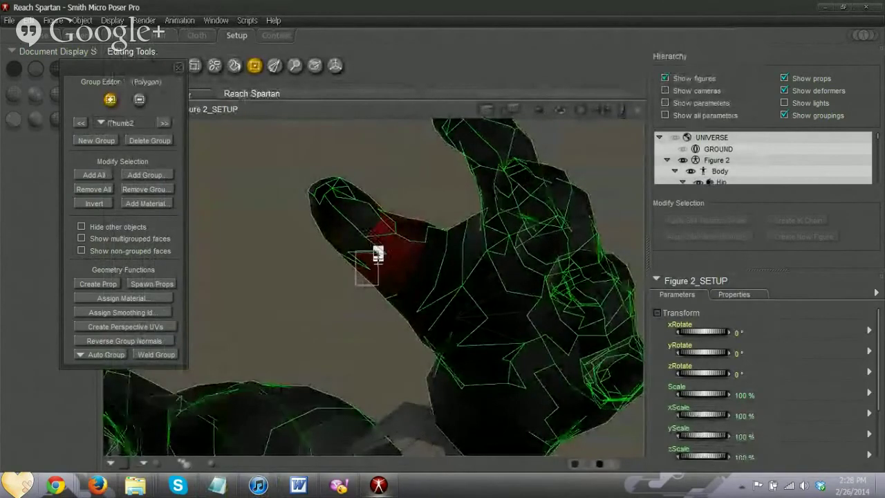
drag(582, 110, 575, 154)
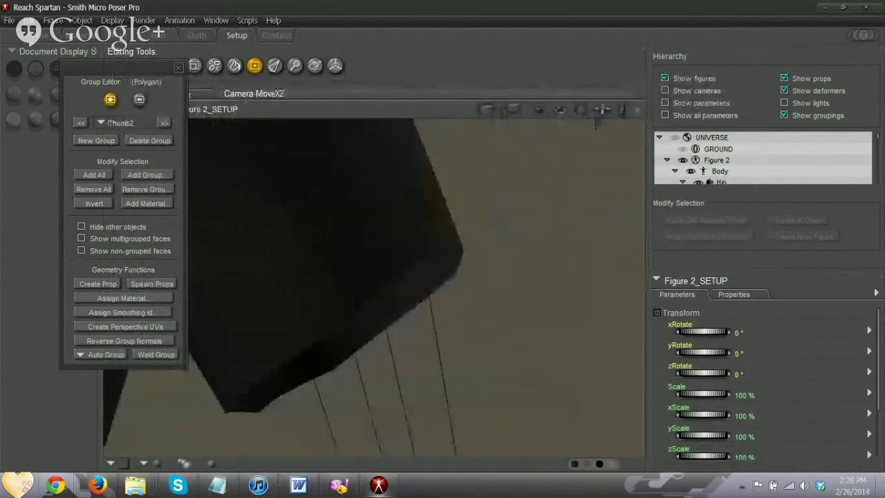
drag(599, 123, 595, 149)
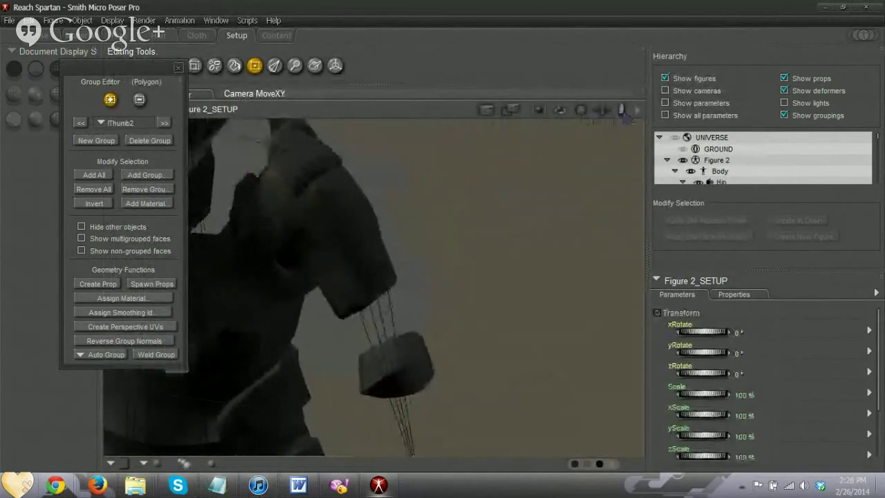
drag(622, 110, 577, 111)
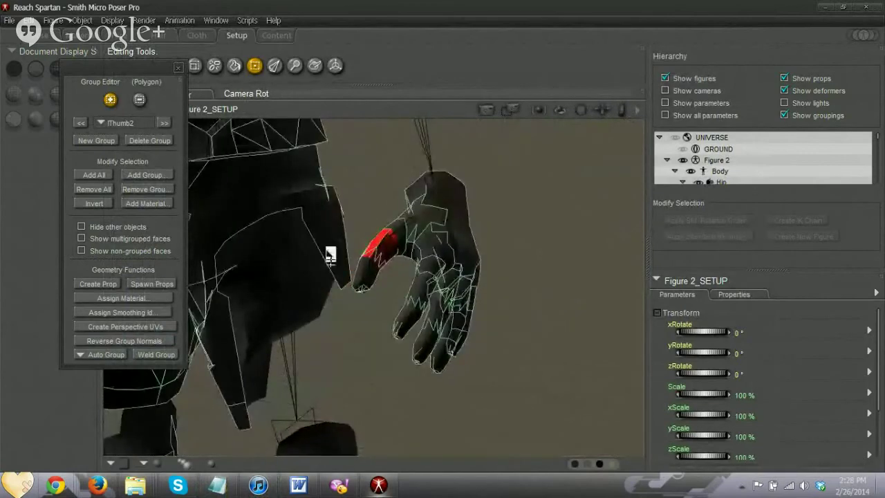
click(156, 355)
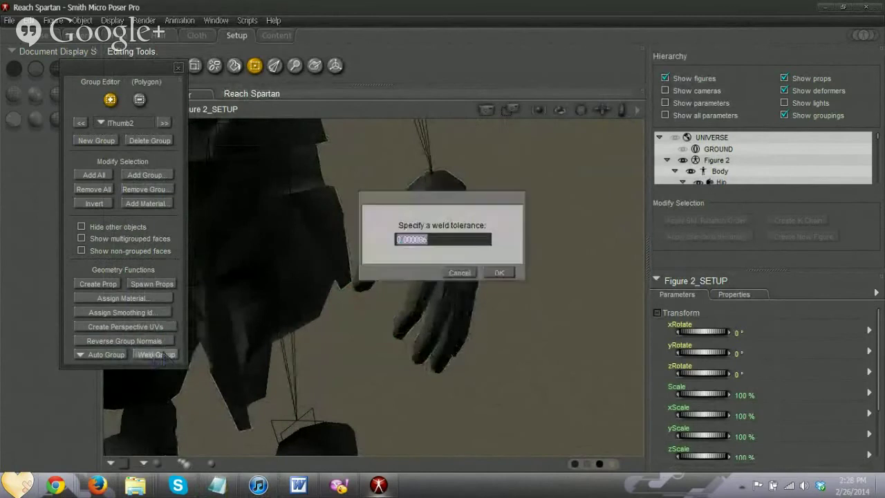
click(499, 273)
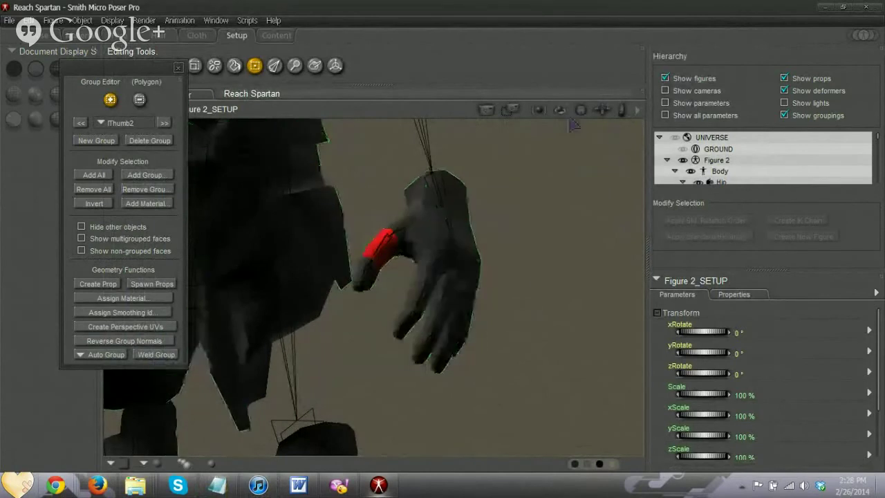
Add the remaining palm-side polygons of the left thumb's middle section to lThumb2 and weld the group again with the default tolerance.
drag(602, 109, 604, 155)
drag(581, 111, 633, 105)
drag(396, 182, 381, 214)
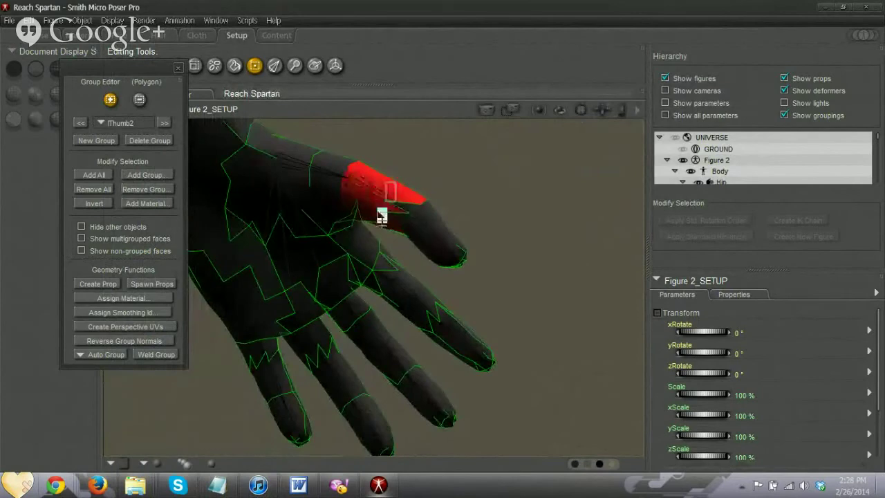
drag(580, 112, 615, 118)
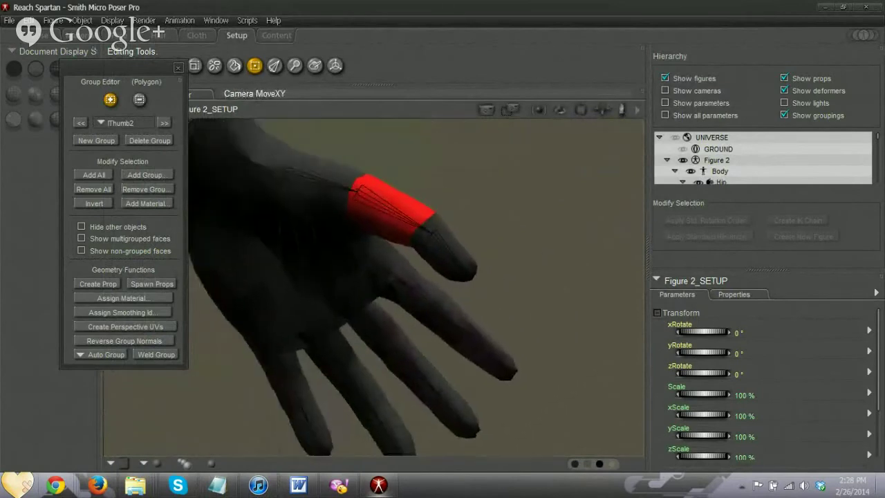
click(163, 358)
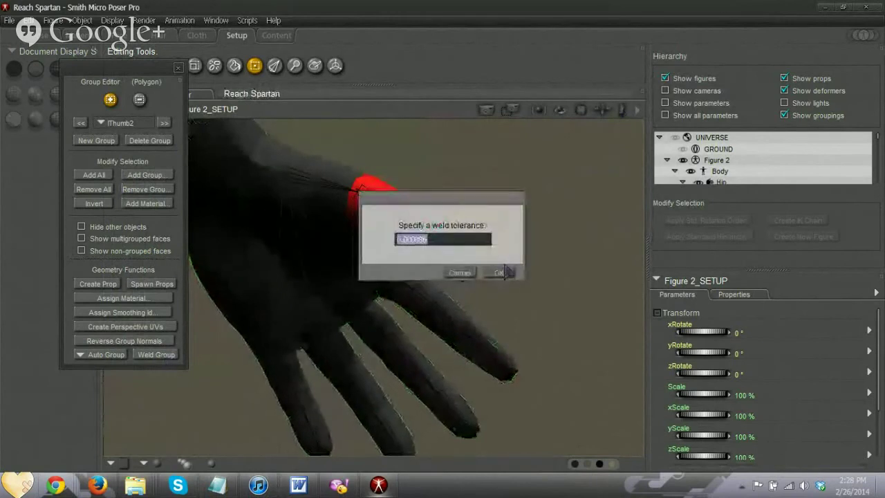
click(500, 272)
Switch to the lThumb3 group at the tip of the left thumb and weld it with the default tolerance.
drag(582, 111, 500, 116)
drag(582, 111, 600, 112)
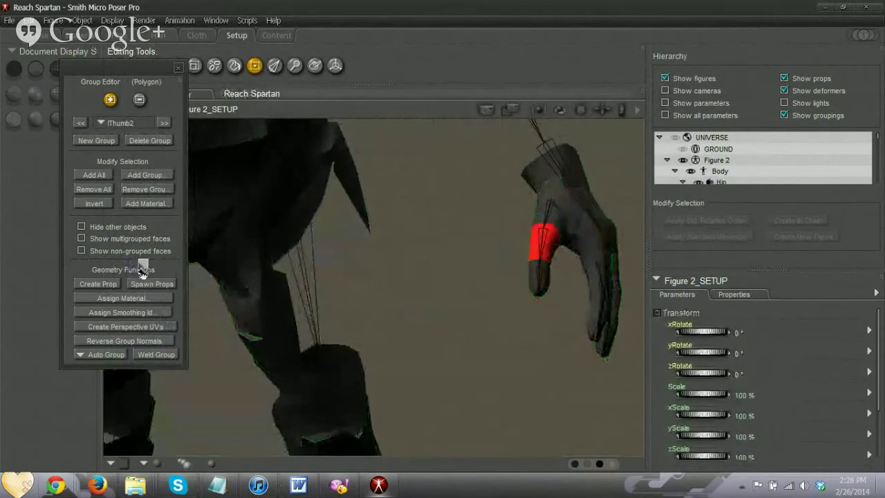
click(119, 126)
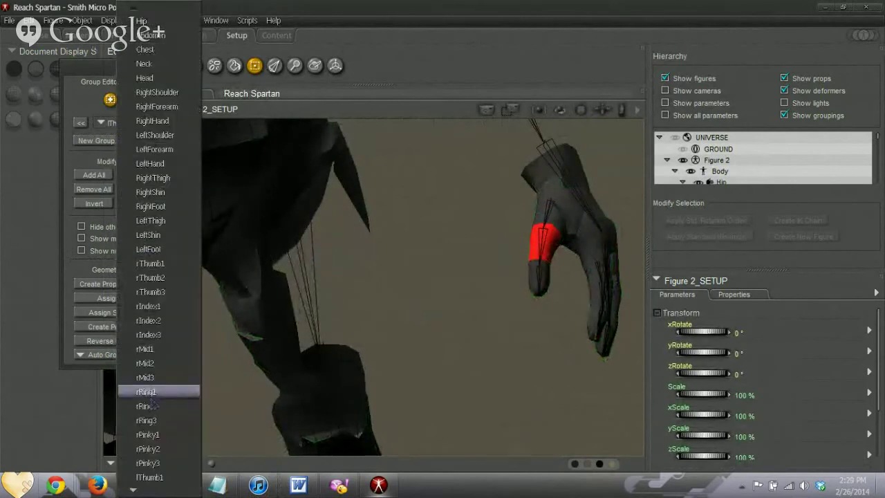
mouse_move(141, 491)
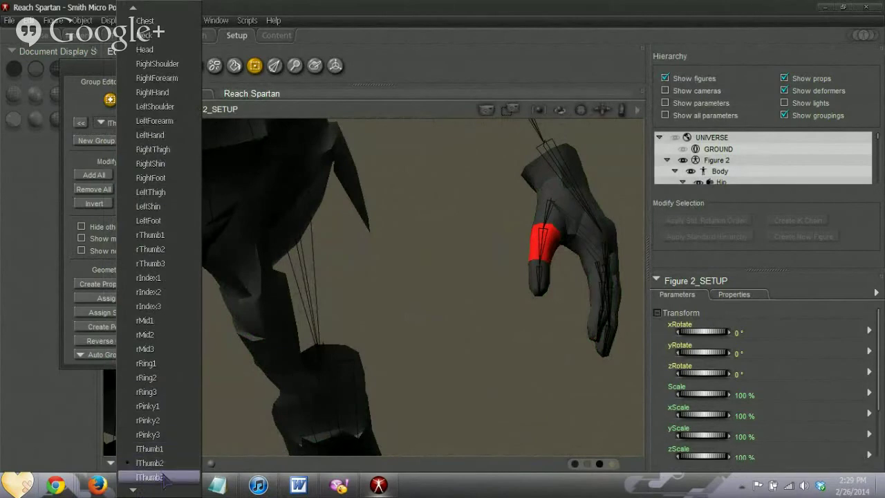
click(164, 477)
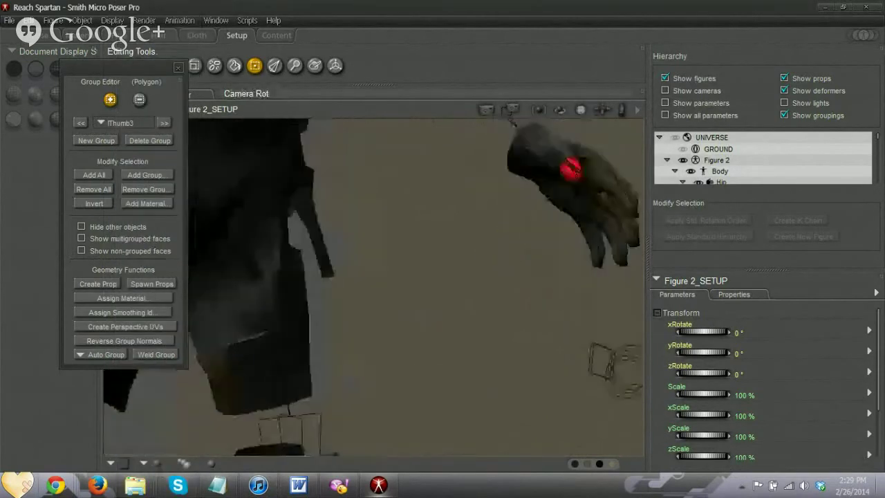
drag(581, 110, 612, 92)
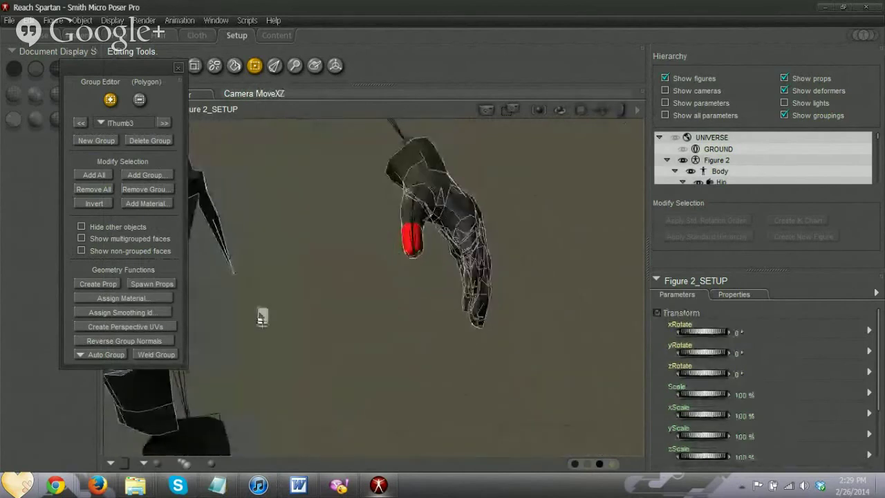
click(171, 355)
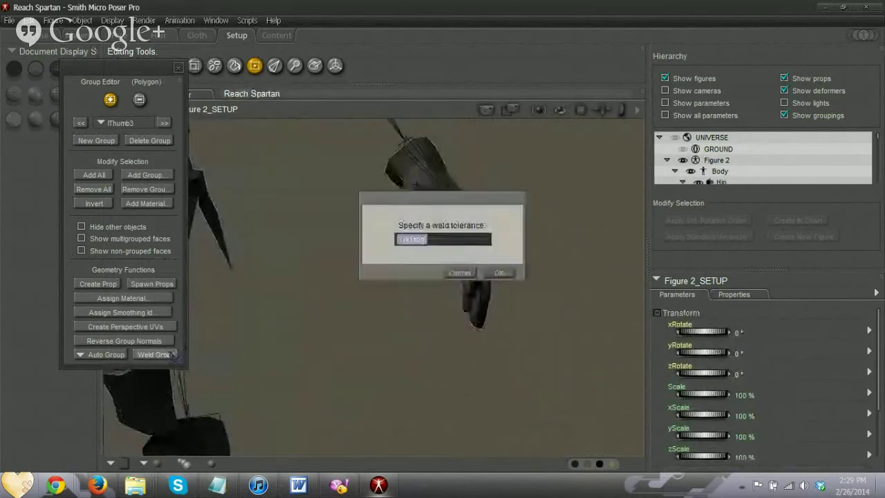
click(503, 273)
Switch to the lIndex1 group and try to add the polygons beside the left index finger's base, then reopen the Group Editor.
drag(580, 110, 565, 113)
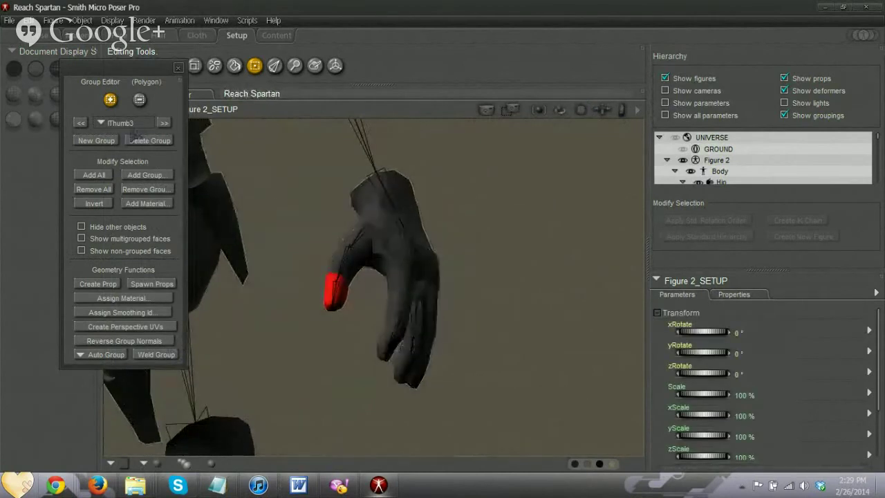
click(125, 123)
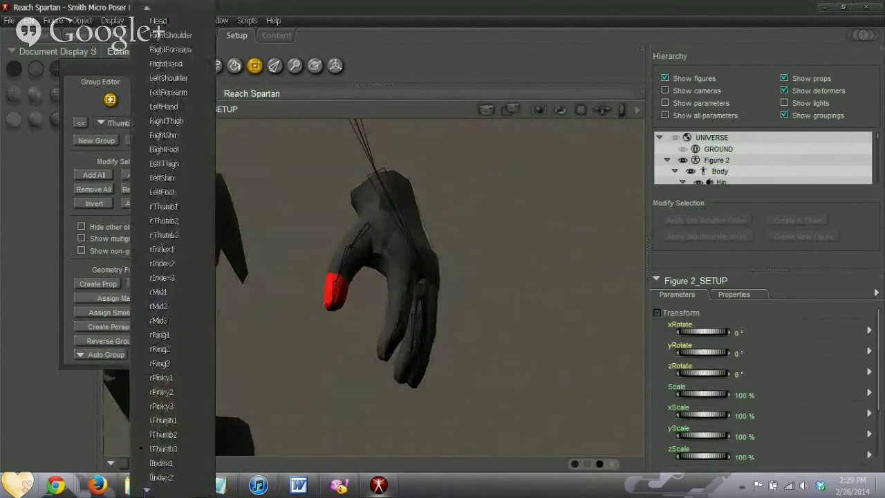
click(162, 463)
drag(581, 113, 599, 126)
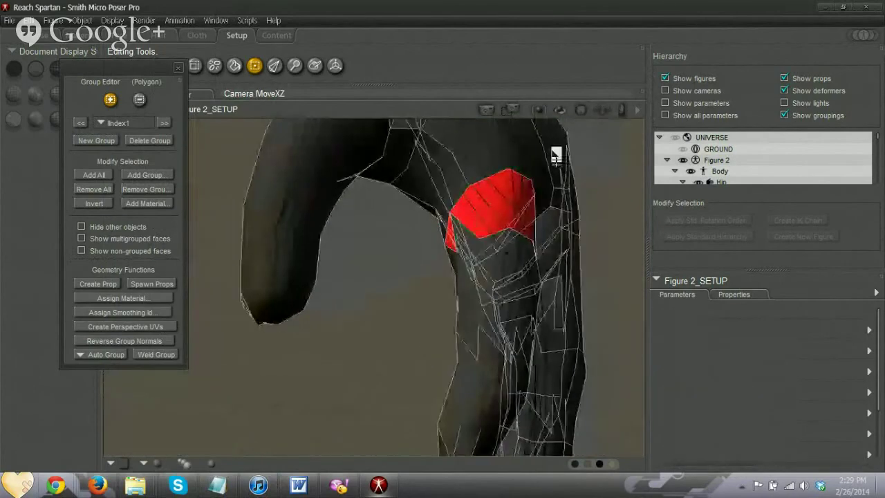
click(460, 243)
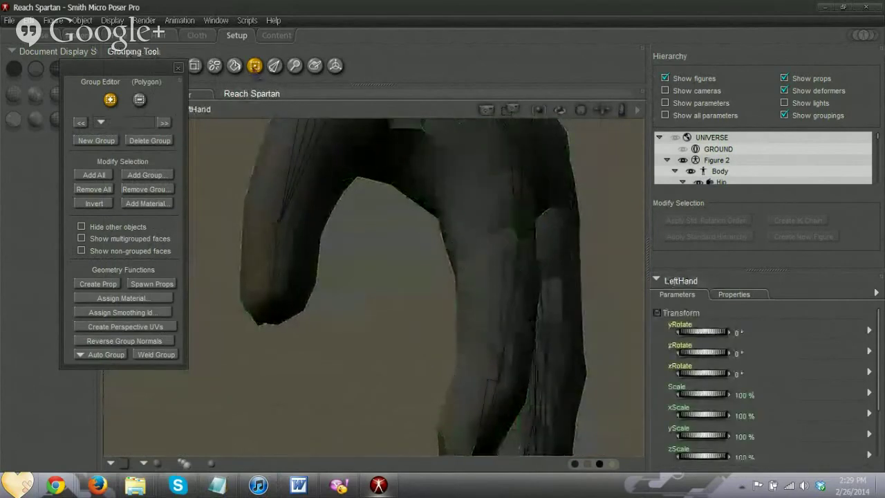
click(179, 68)
click(255, 67)
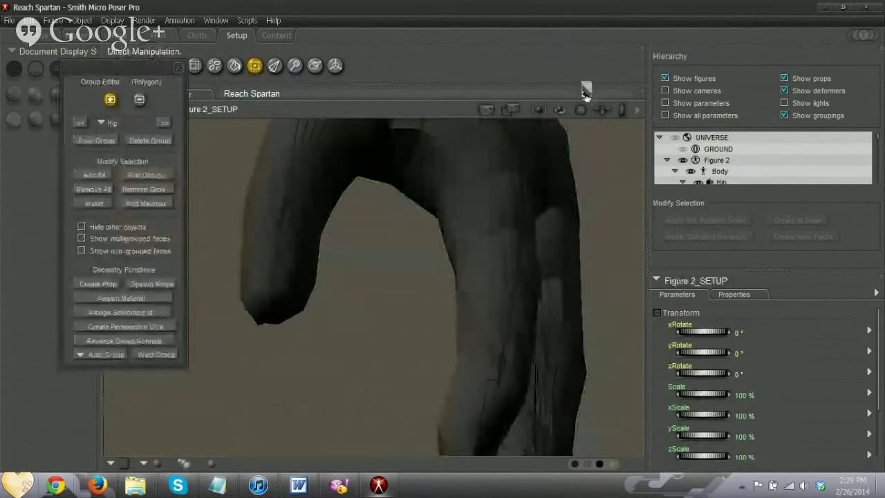
Select the lIndex1 group and add the missing palm-side polygons around the base of the left index finger.
click(111, 122)
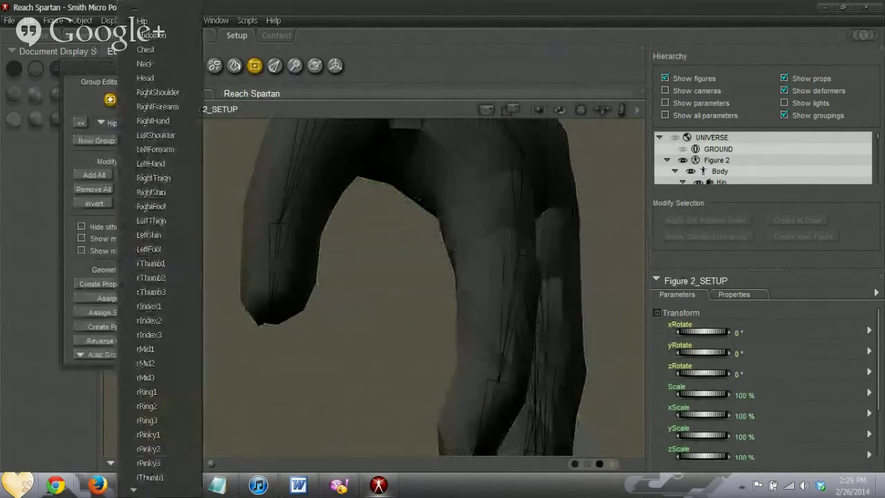
click(153, 464)
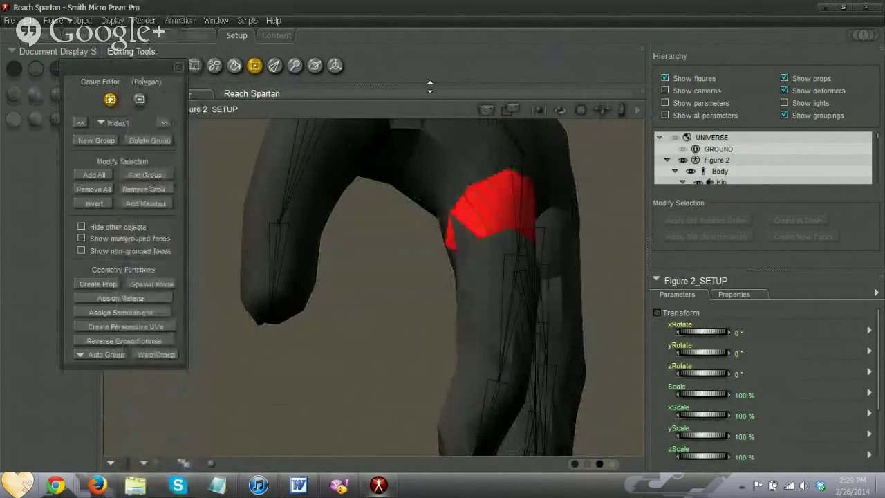
drag(602, 110, 610, 127)
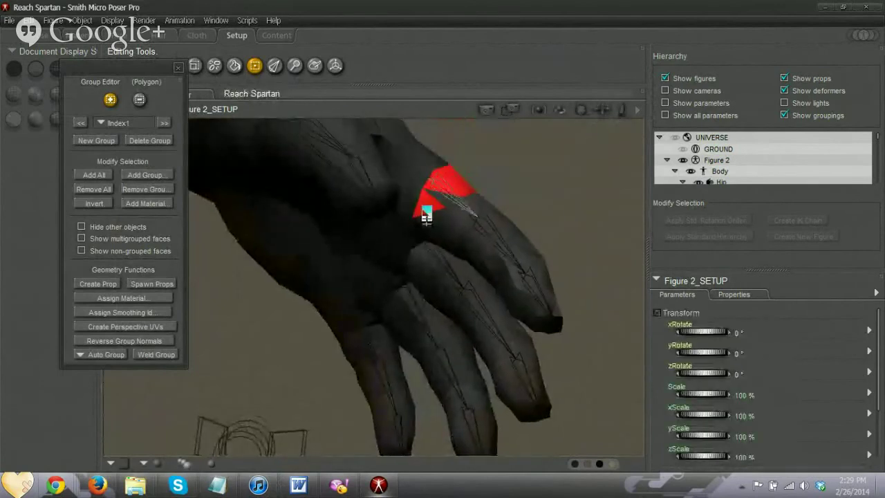
click(439, 207)
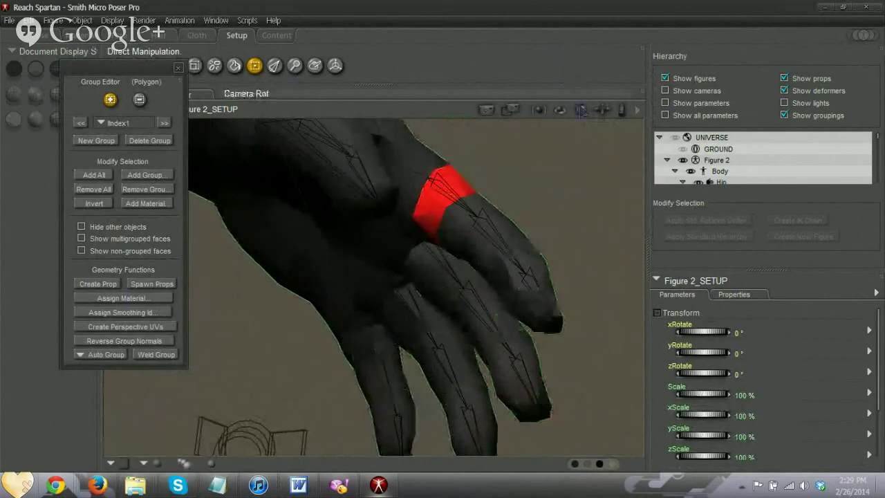
drag(582, 110, 630, 103)
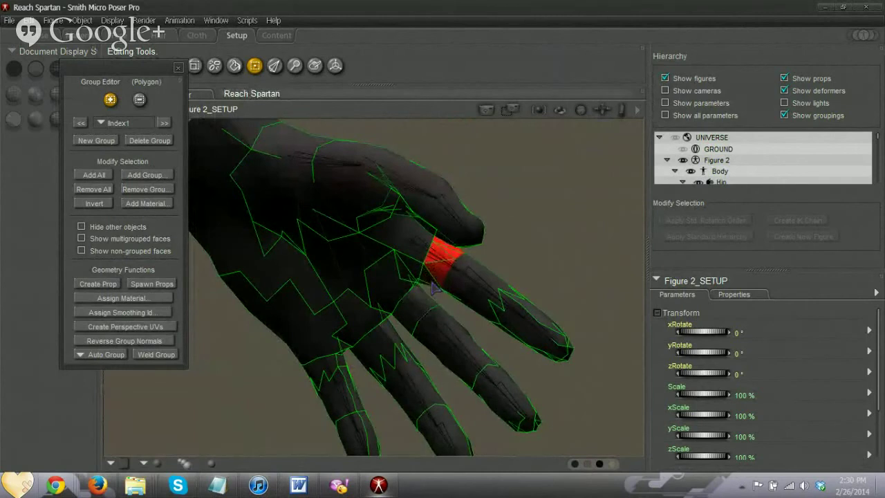
drag(582, 111, 604, 113)
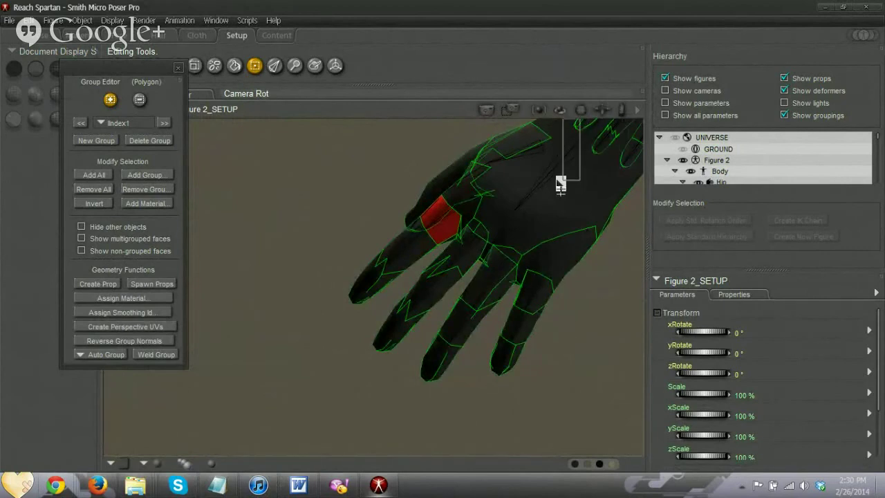
Try to add more polygons around the back of the left index finger's knuckle to the lIndex1 group.
drag(507, 222, 435, 221)
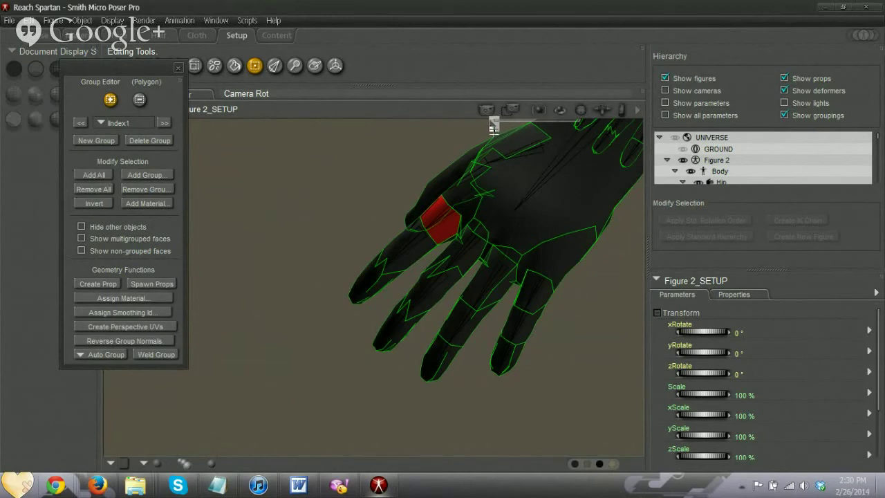
drag(494, 130, 493, 127)
drag(621, 110, 598, 163)
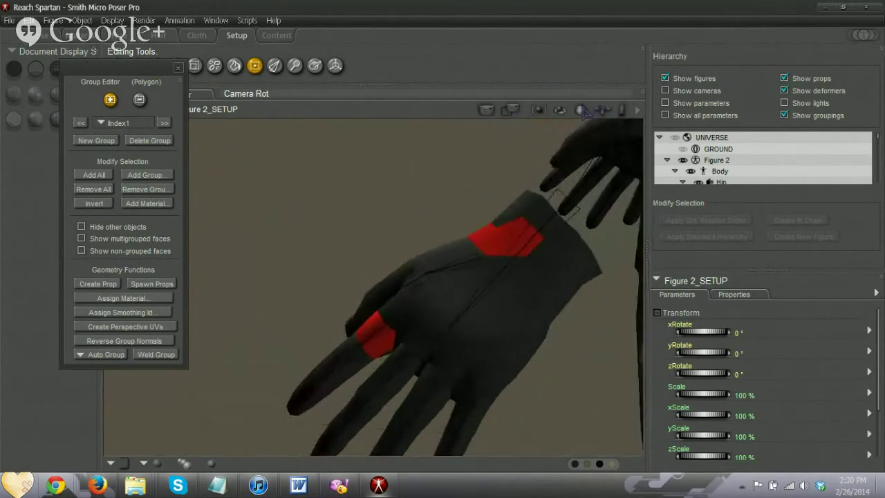
drag(582, 108, 605, 67)
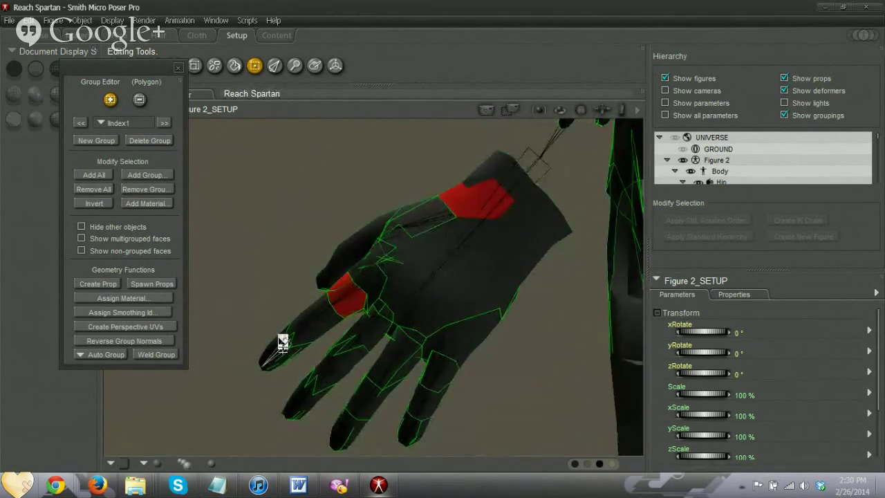
Switch to the LeftHand group and add the stray polygons on the back of the left wrist to it.
click(132, 124)
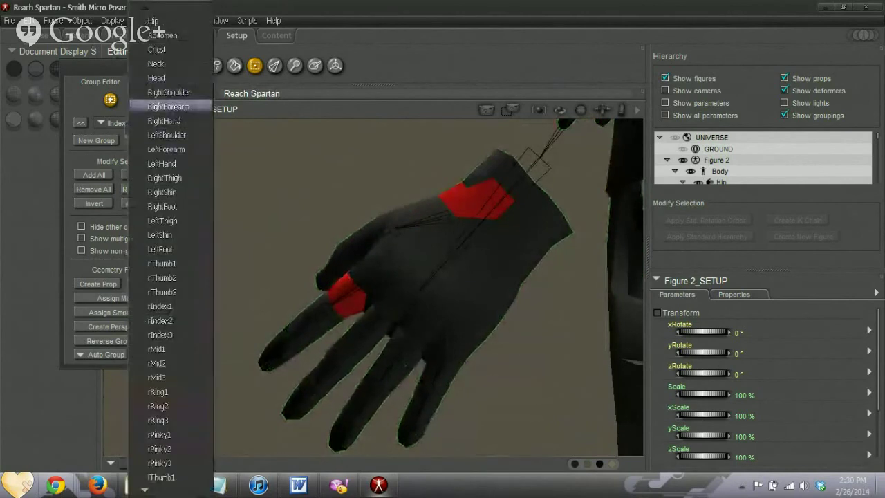
click(178, 164)
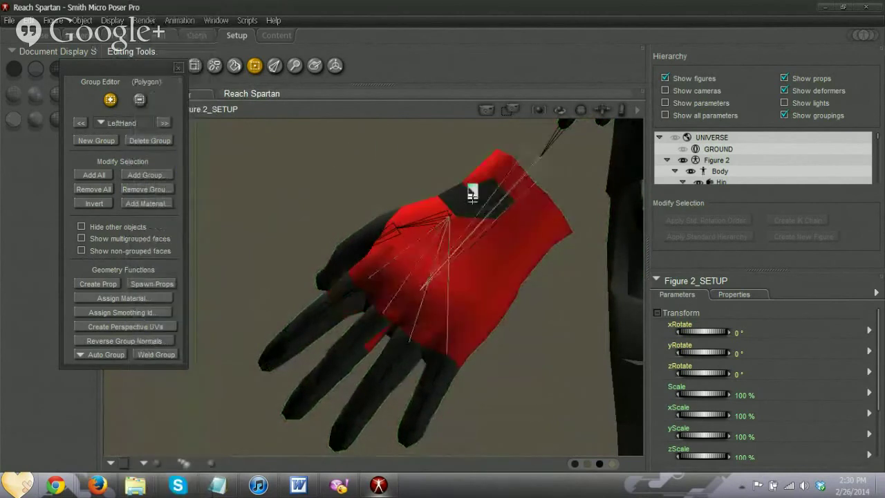
drag(449, 173, 503, 241)
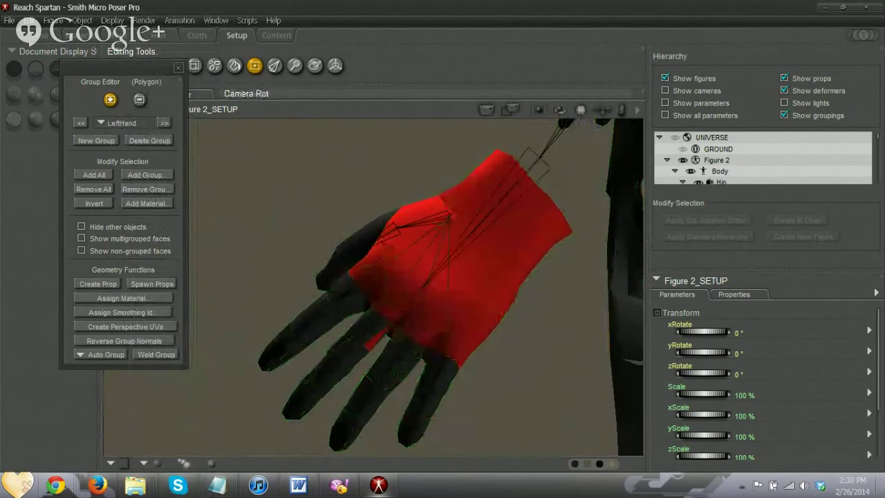
drag(581, 110, 590, 93)
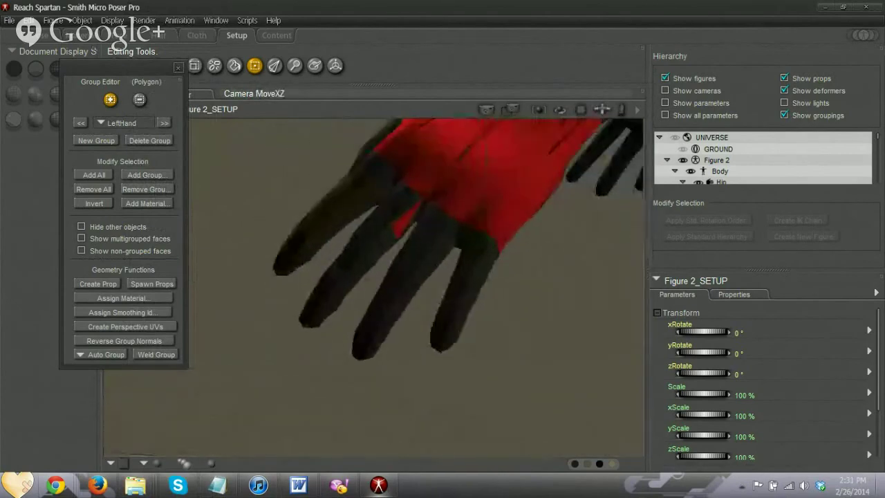
Return to the lIndex1 group at the base of the left index finger.
click(125, 124)
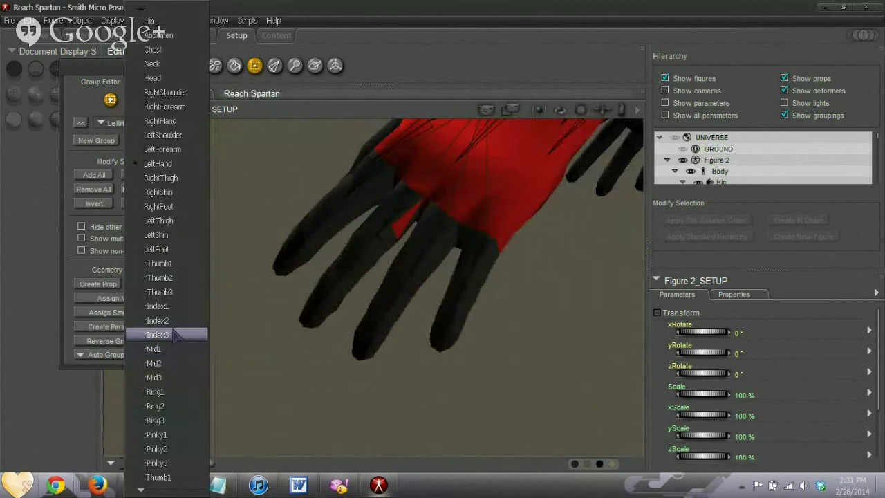
click(441, 21)
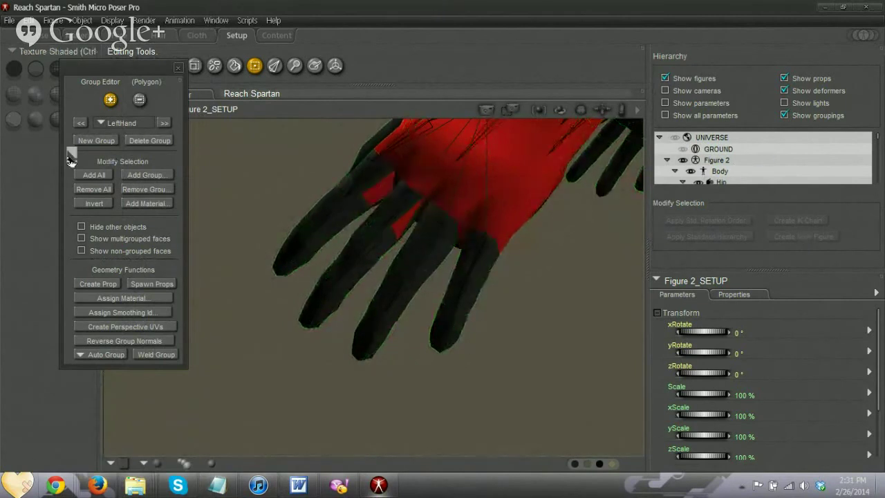
click(110, 124)
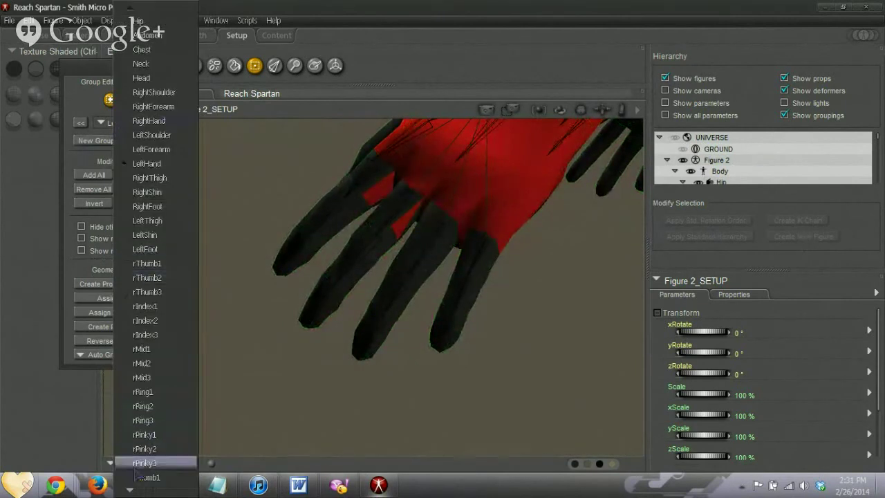
mouse_move(132, 492)
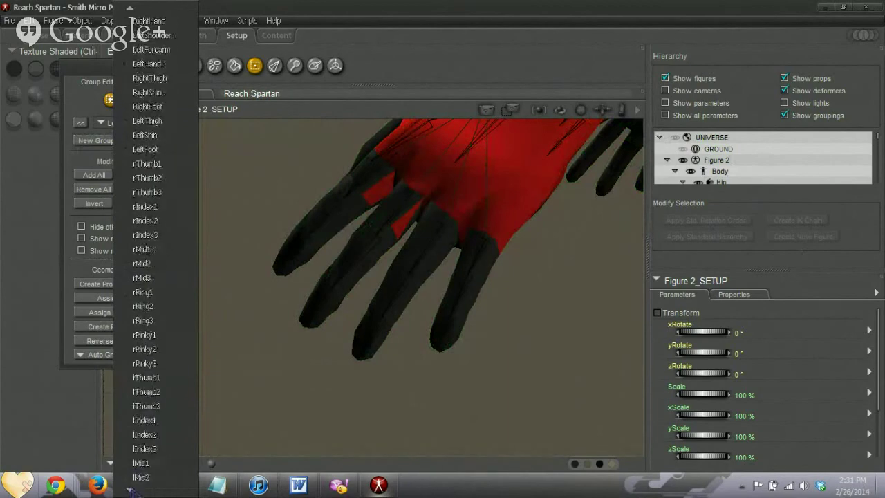
click(156, 419)
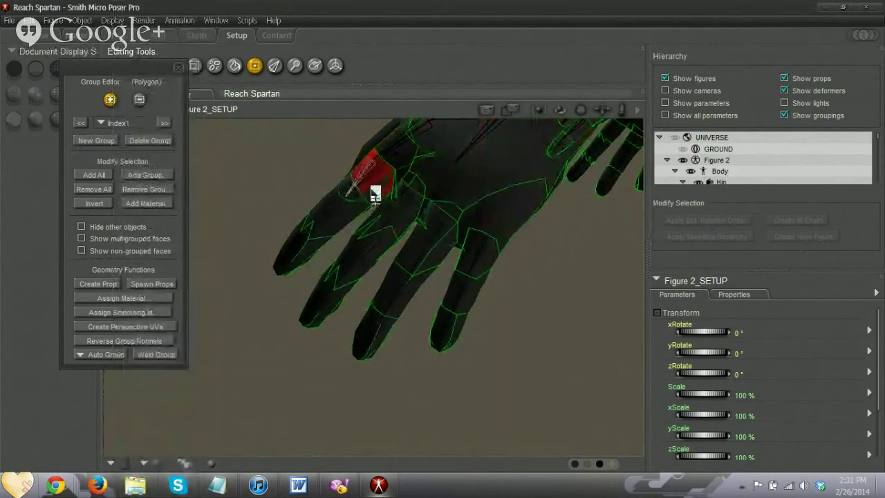
Check the lIndex1 polygons from several angles and weld the group with the default tolerance.
drag(583, 110, 620, 104)
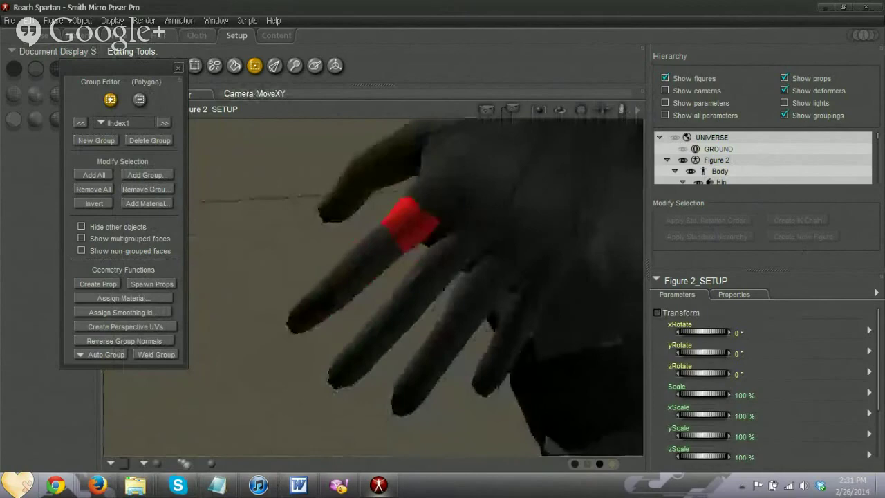
drag(622, 110, 522, 107)
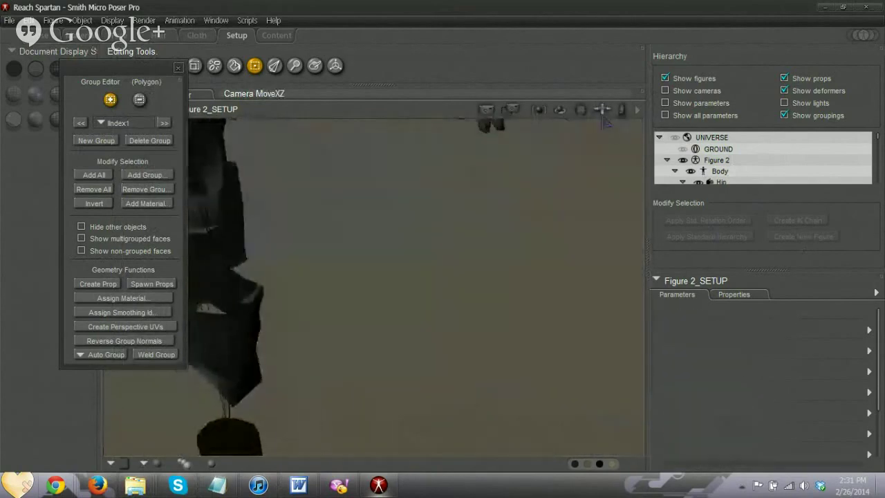
drag(622, 110, 609, 154)
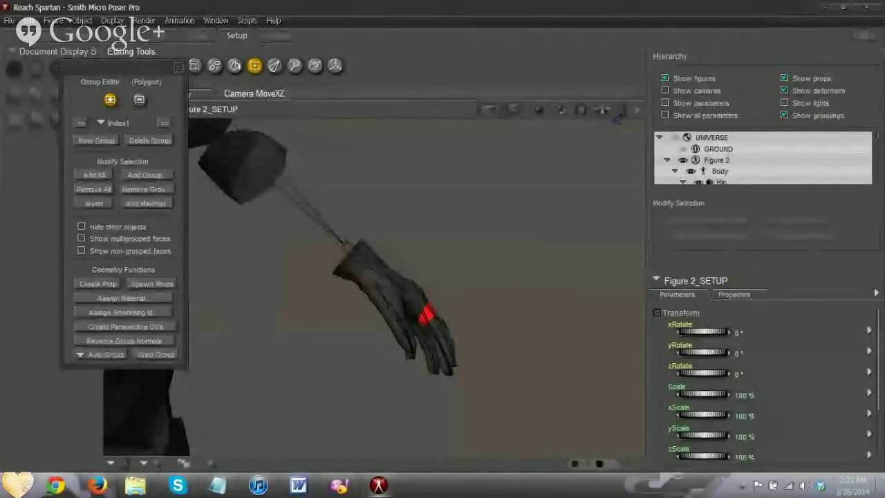
drag(578, 114, 523, 118)
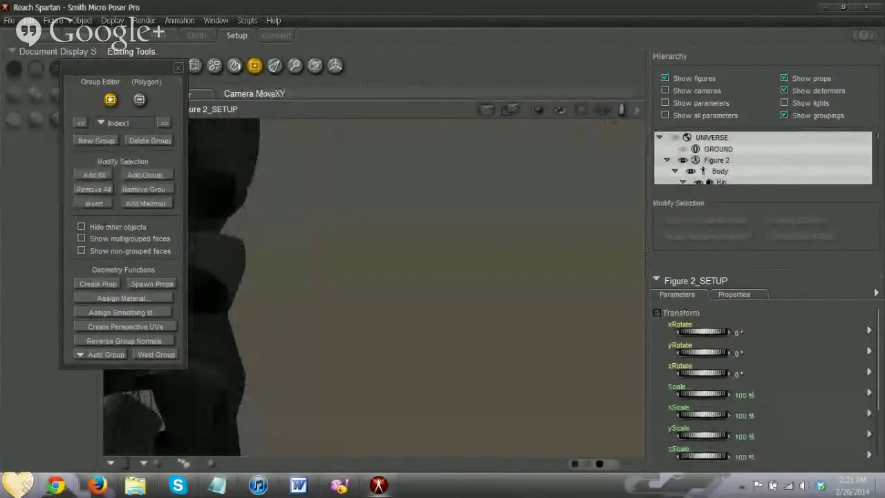
drag(617, 114, 660, 107)
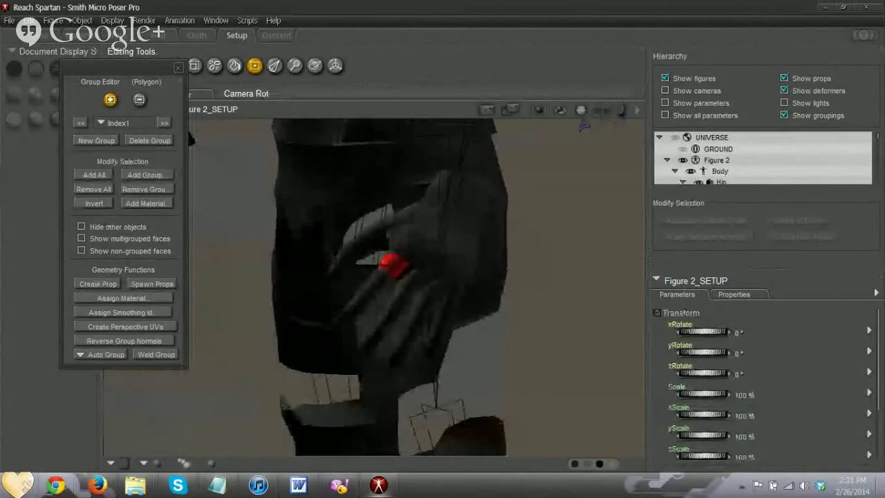
drag(582, 116, 546, 119)
drag(600, 116, 617, 105)
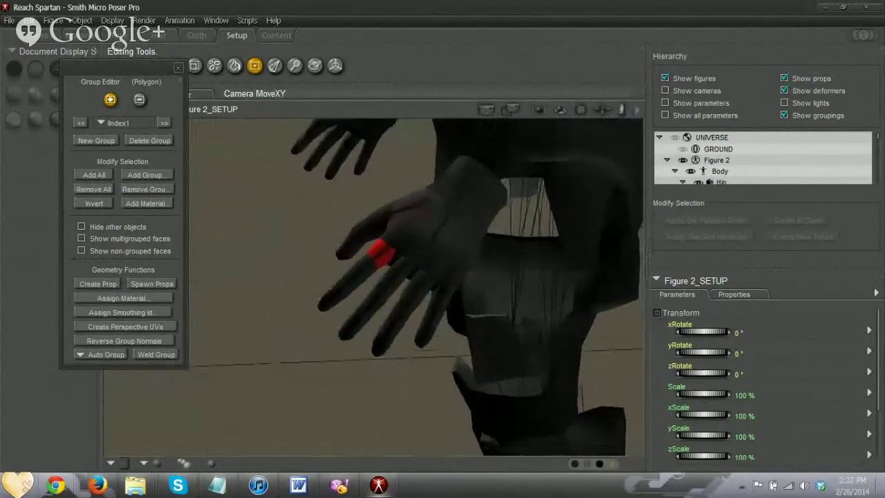
click(166, 354)
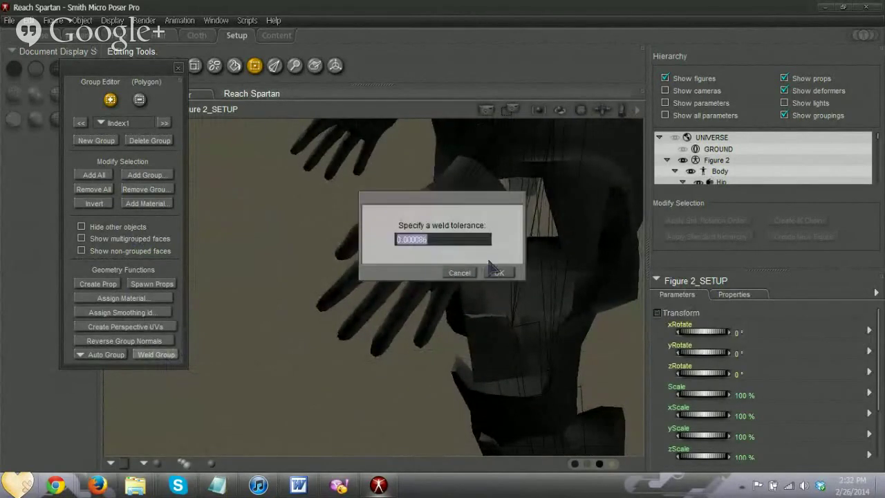
click(500, 273)
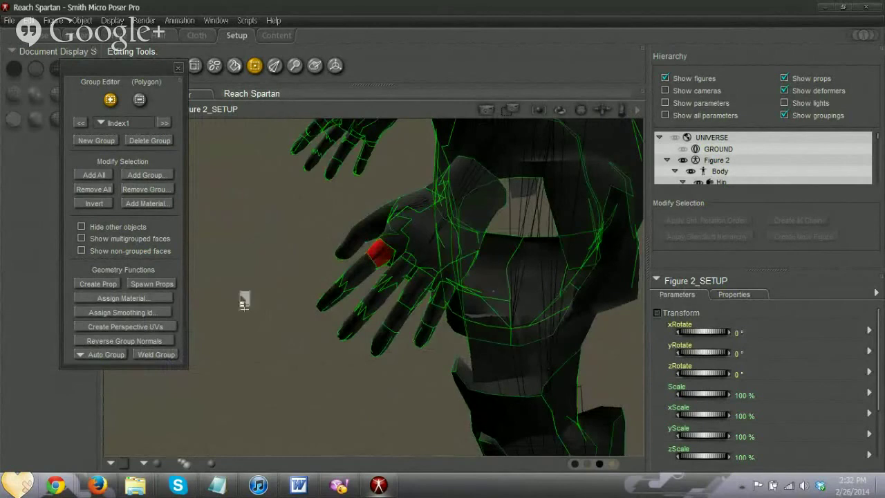
Switch to the lIndex2 group and add the polygons along the middle section's edge toward the left index fingertip.
click(122, 123)
mouse_move(146, 492)
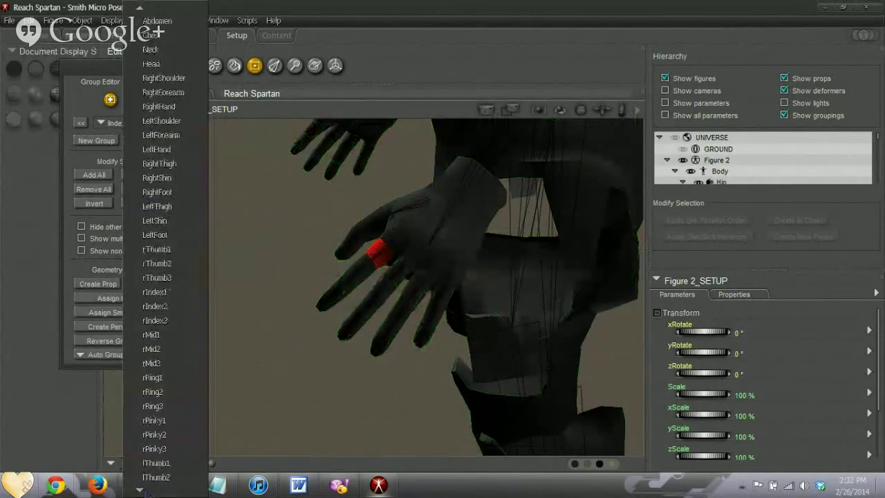
click(153, 463)
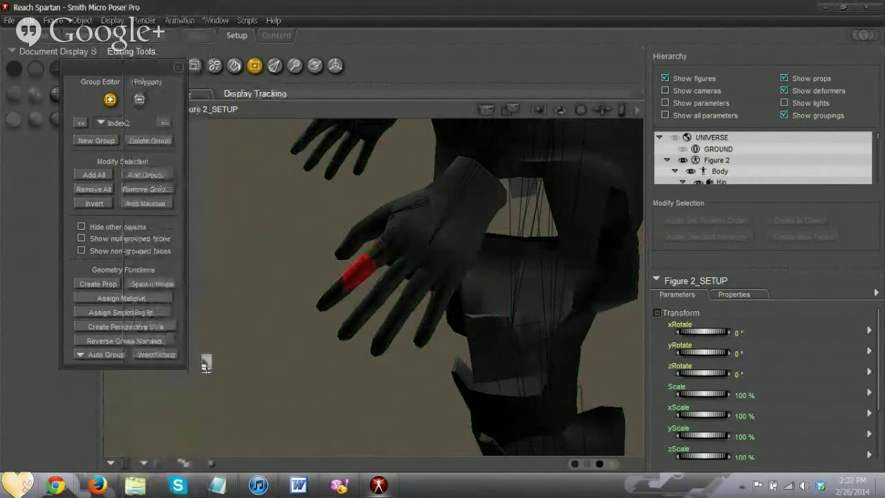
drag(601, 110, 599, 169)
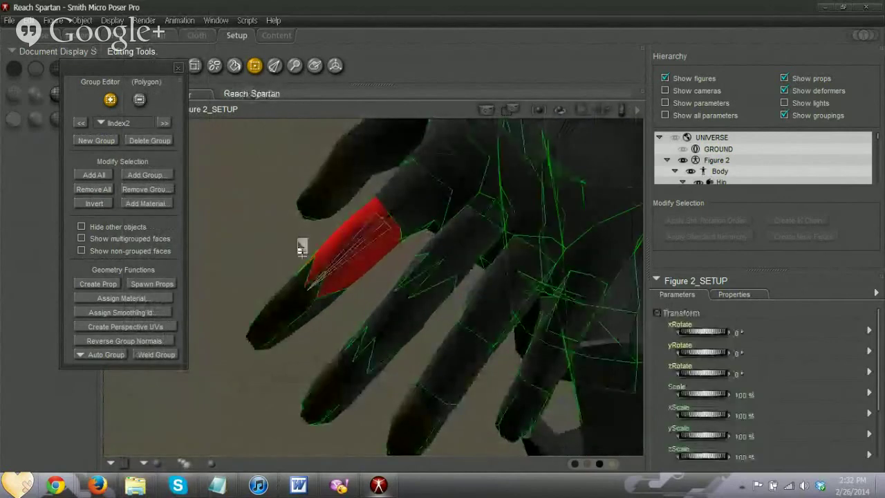
drag(302, 248, 336, 293)
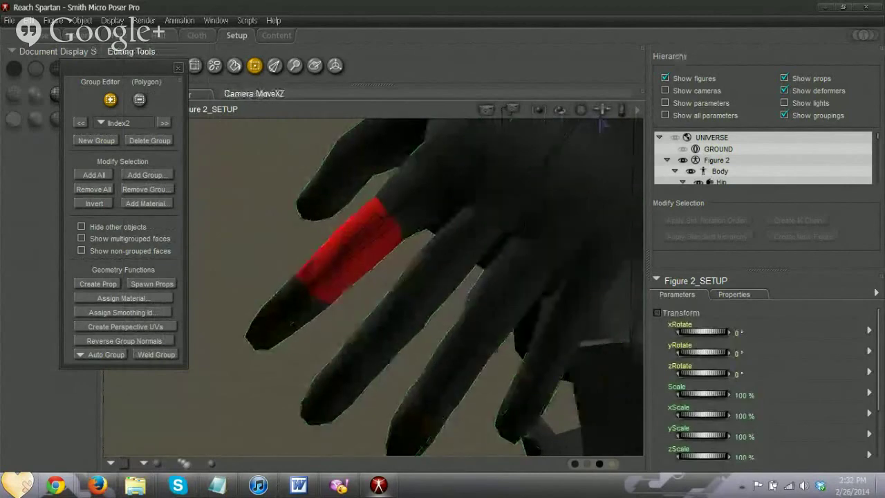
Add the remaining palm-side polygons of the left index finger's middle section to the lIndex2 group and weld it.
drag(602, 110, 674, 121)
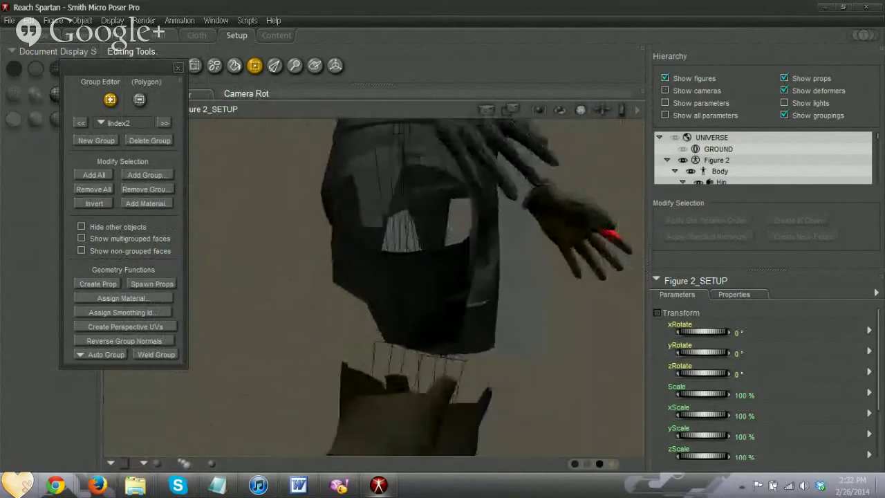
drag(601, 110, 571, 130)
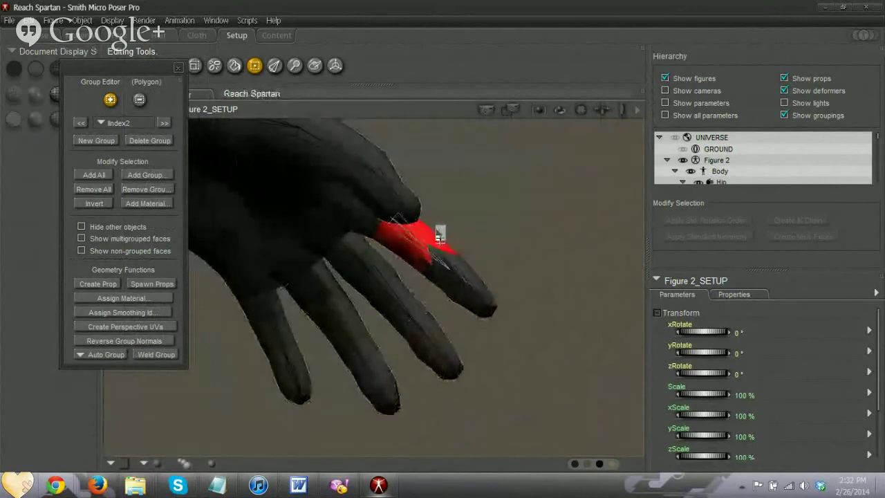
drag(440, 233, 426, 268)
drag(603, 109, 574, 128)
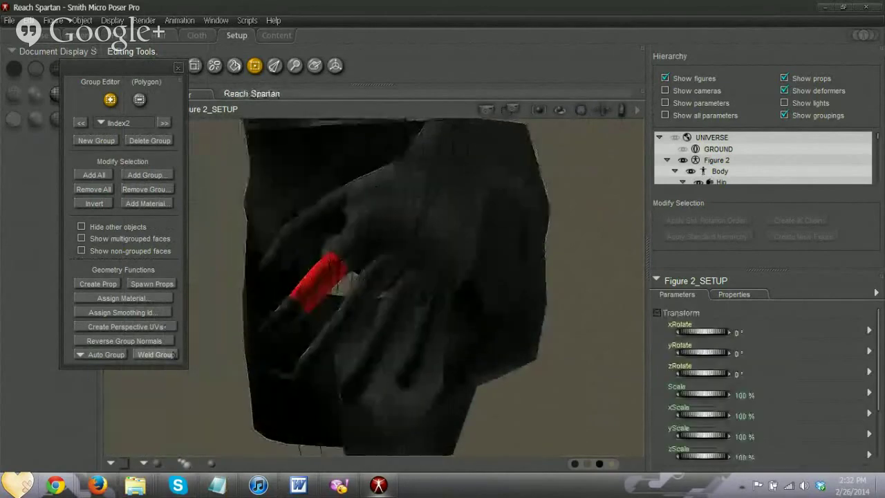
click(170, 356)
click(501, 274)
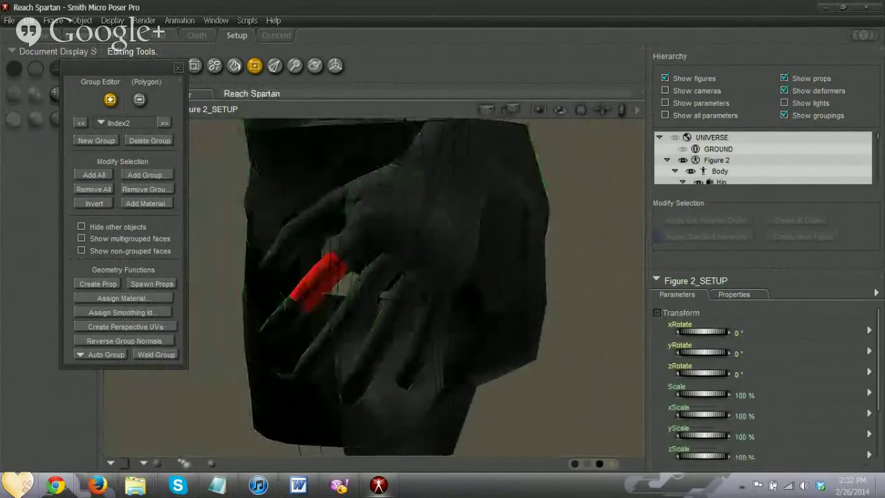
Switch to the lIndex3 group at the left index fingertip, check its polygons from another angle and weld the group.
drag(620, 111, 620, 135)
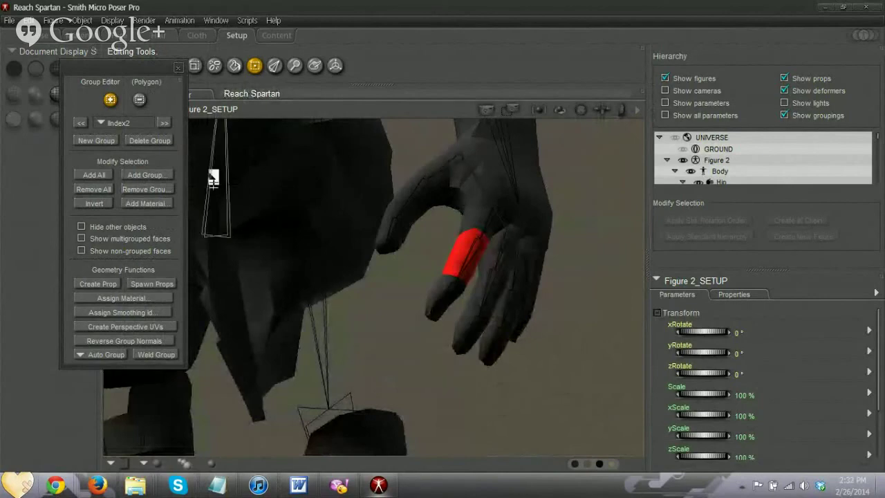
click(112, 125)
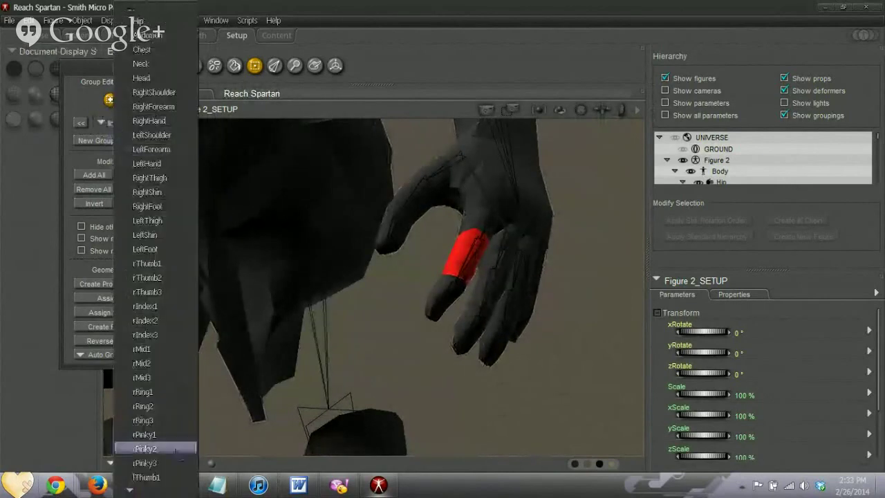
mouse_move(152, 489)
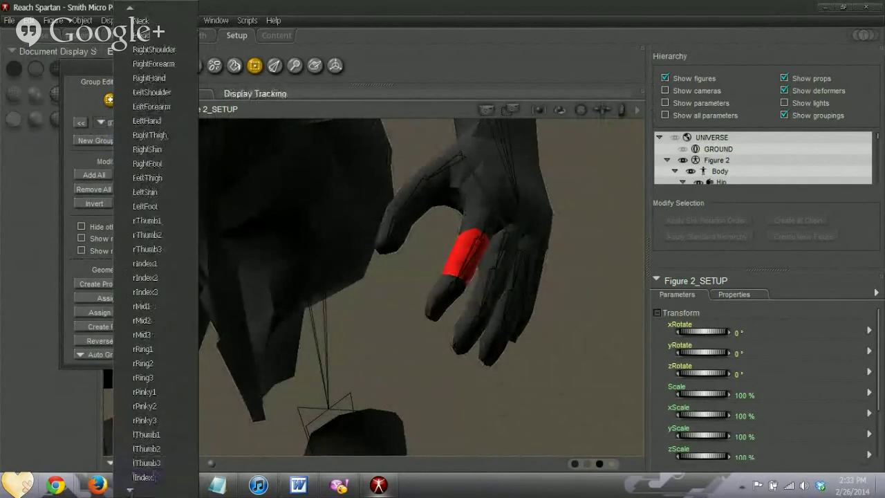
click(150, 464)
click(113, 125)
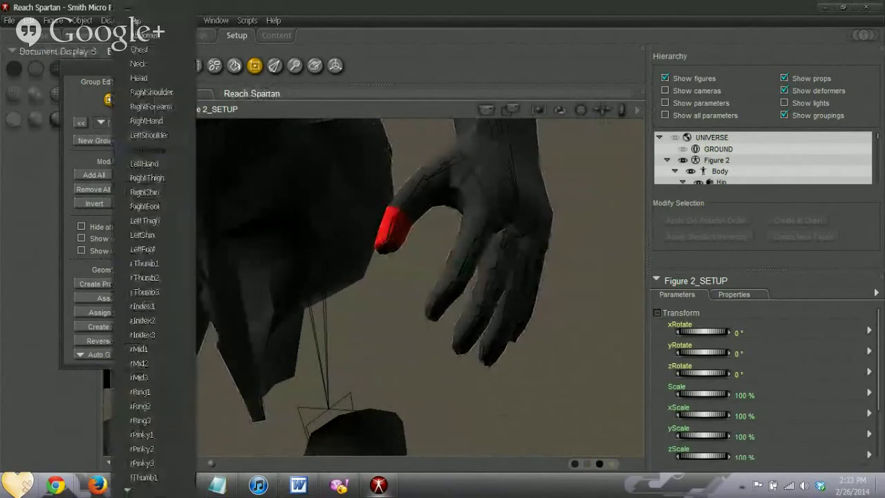
mouse_move(138, 492)
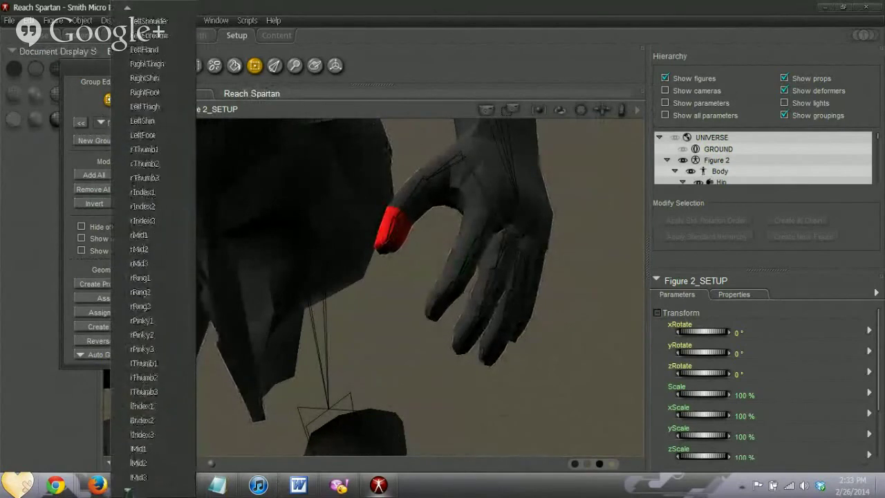
click(164, 433)
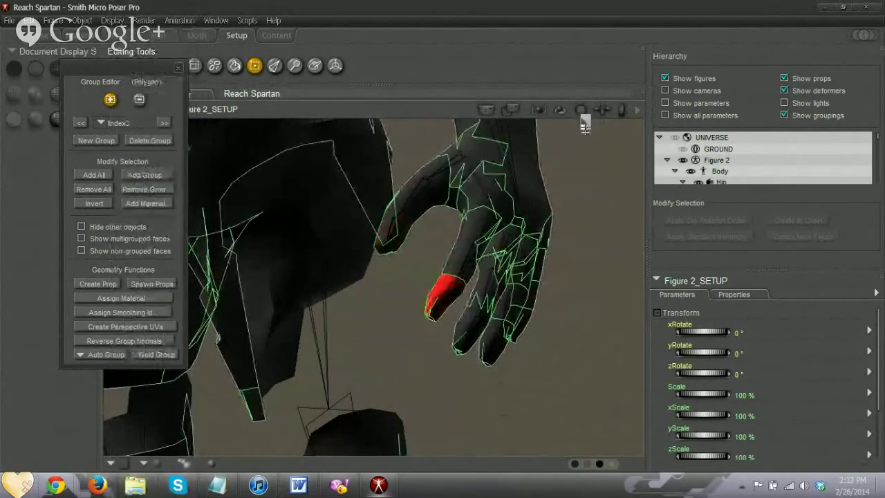
drag(582, 110, 528, 109)
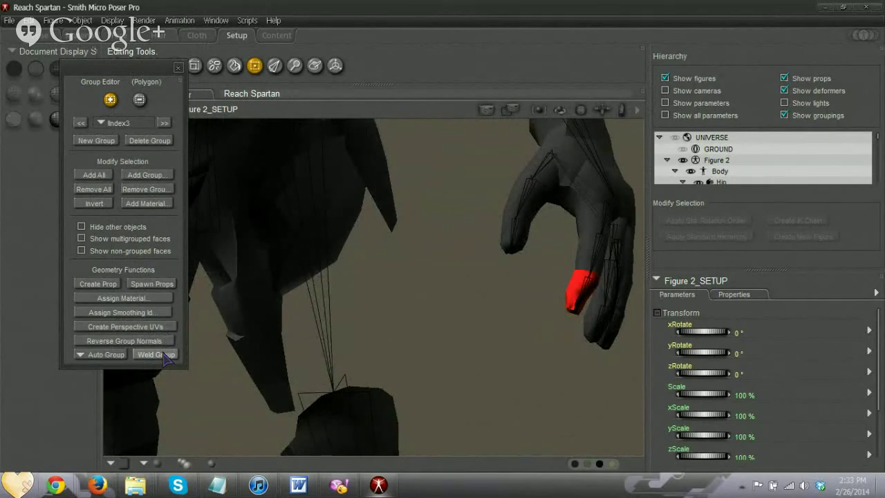
click(155, 354)
click(506, 272)
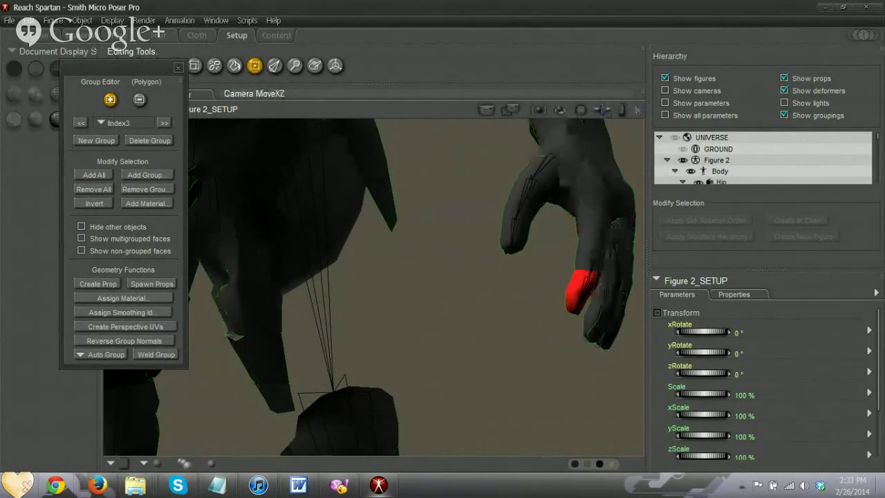
drag(602, 109, 603, 162)
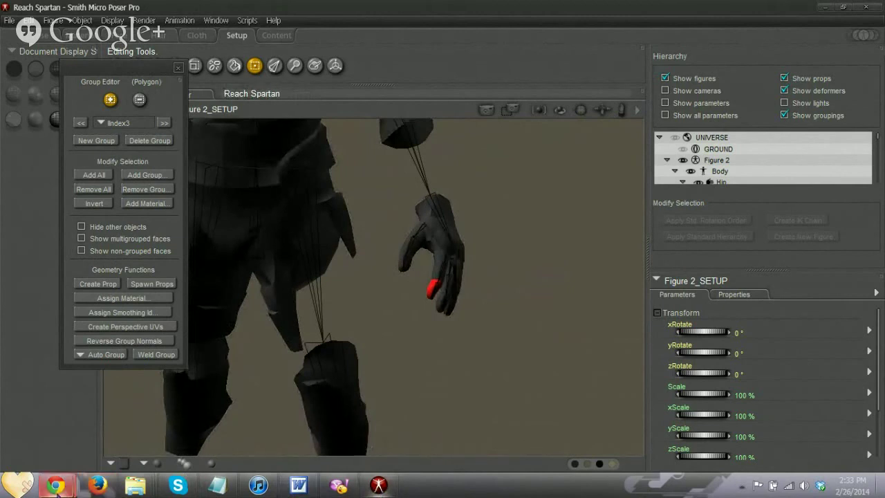
Switch to the Google+ Hangouts window in Chrome and stop the live broadcast.
mouse_move(58, 493)
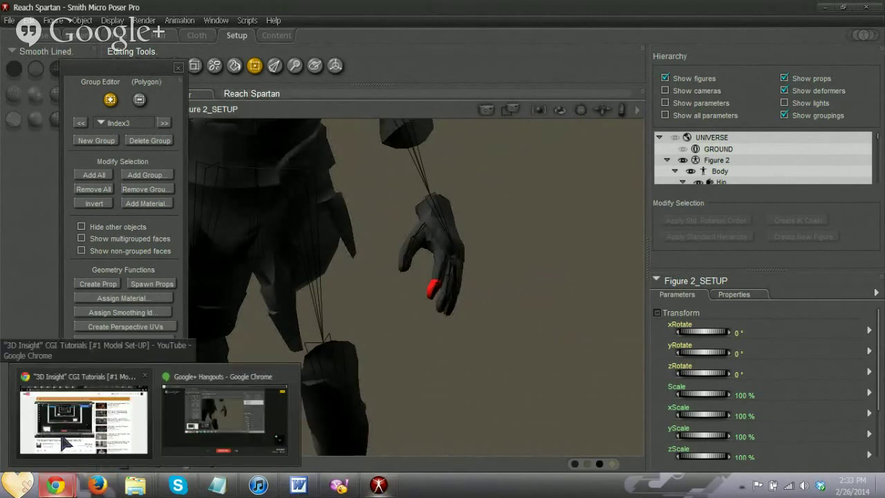
click(218, 416)
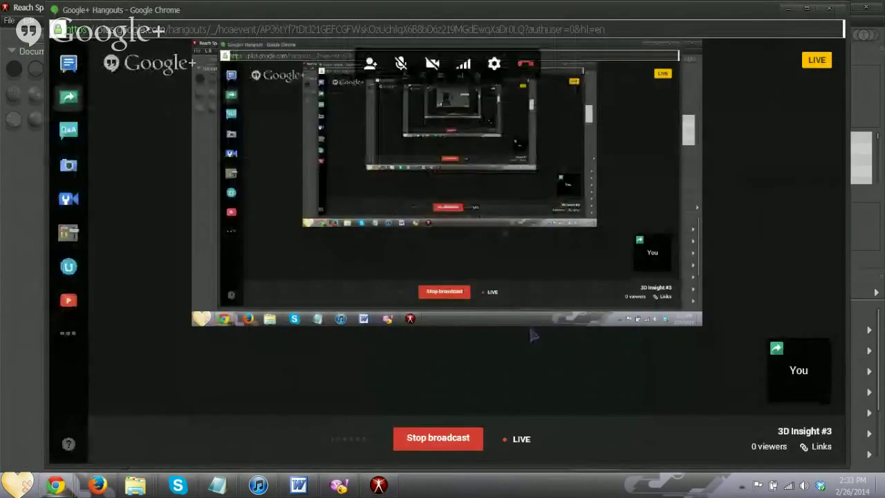
click(444, 442)
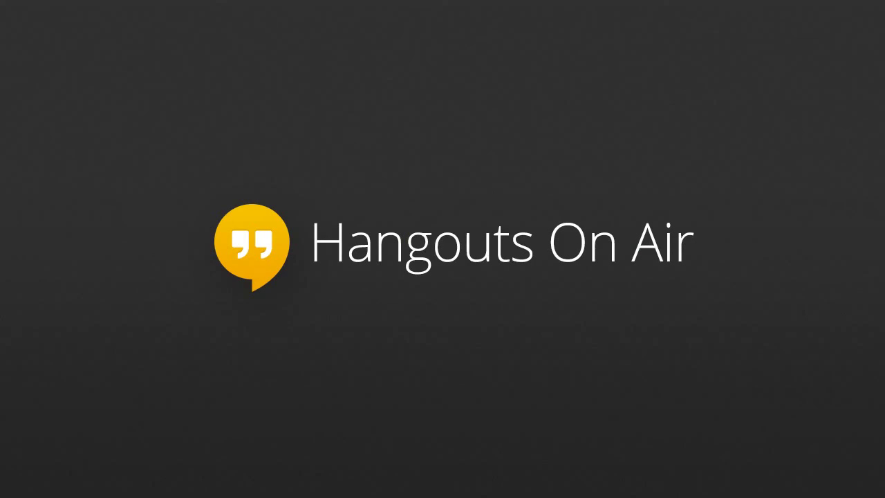